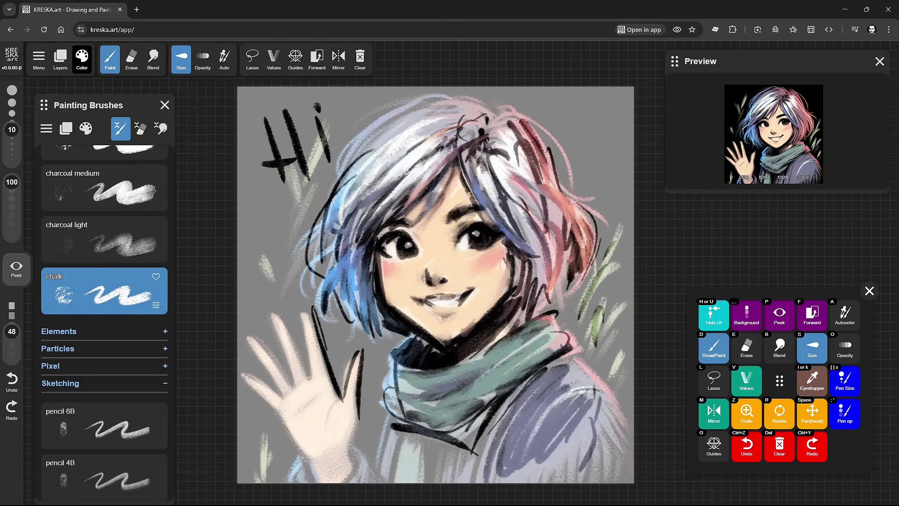
# Step: Paint outline strokes along the fingers of the waving hand with the chalk brush
pyautogui.moveTo(283, 310)
pyautogui.mouseDown()
pyautogui.moveTo(313, 390)
pyautogui.moveTo(287, 382)
pyautogui.mouseUp()
pyautogui.moveTo(250, 340); pyautogui.dragTo(281, 380)
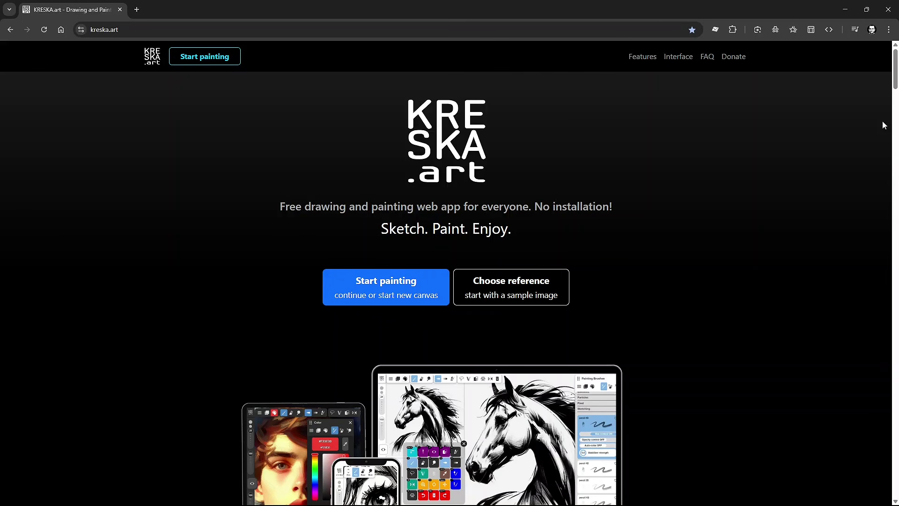
pyautogui.middleClick(882, 121)
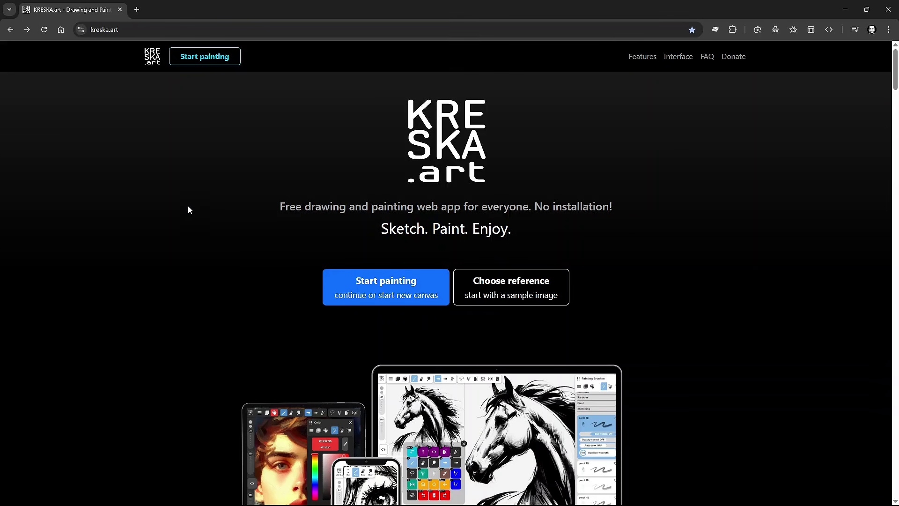
pyautogui.click(138, 29)
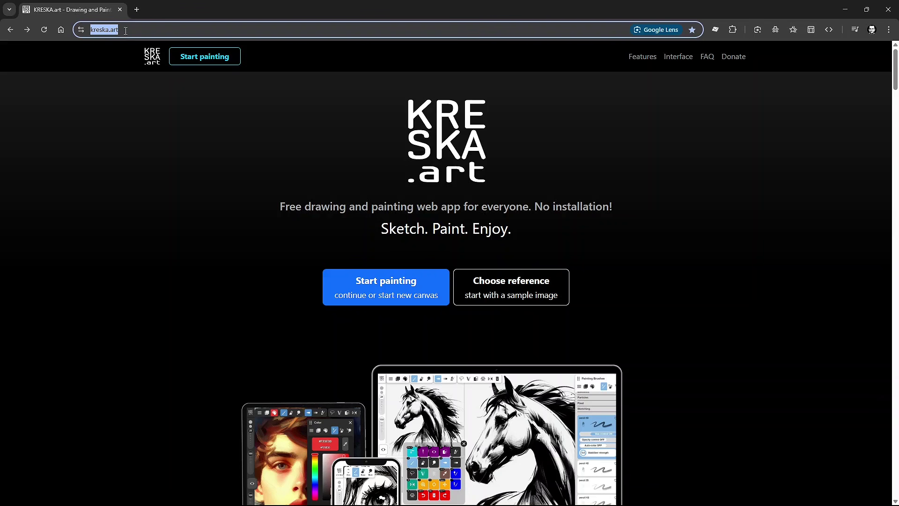
pyautogui.click(209, 175)
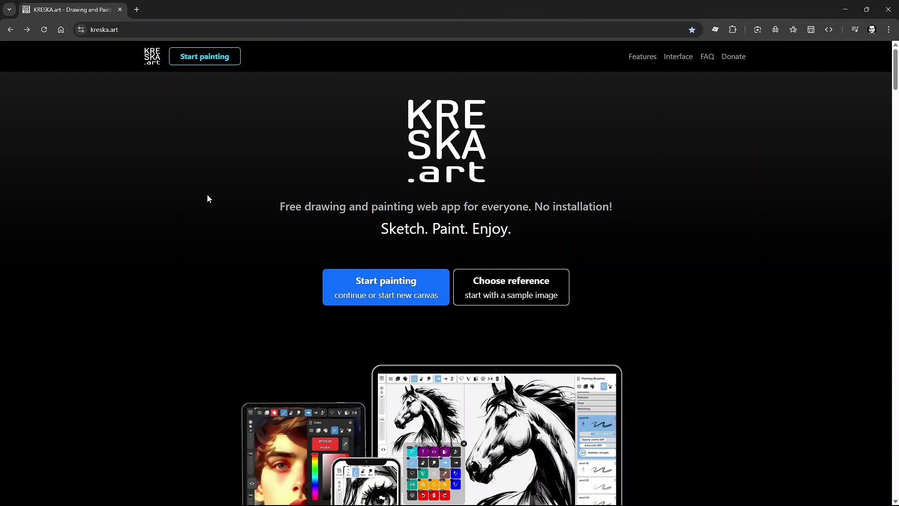
# Step: Open a blank painting canvas from the KRESKA.art home page
pyautogui.click(373, 296)
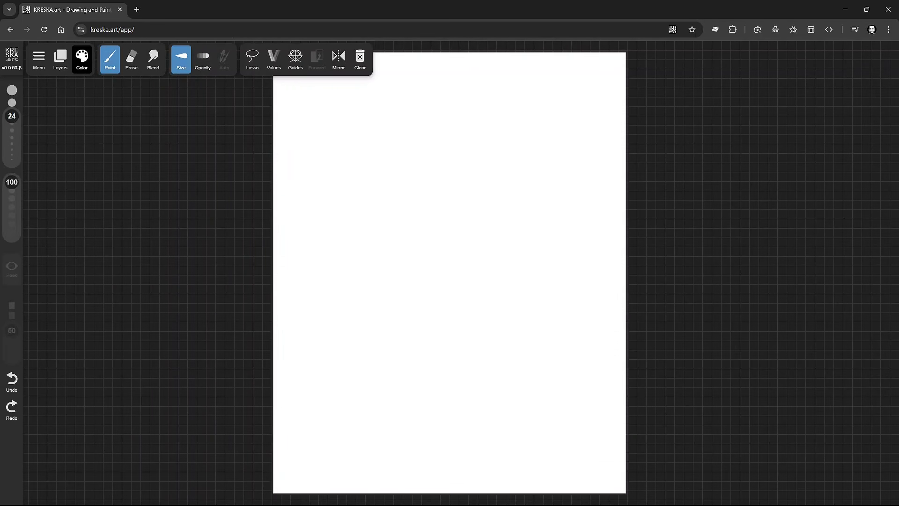
pyautogui.moveTo(413, 74)
pyautogui.mouseDown()
pyautogui.moveTo(393, 170)
pyautogui.moveTo(514, 185)
pyautogui.moveTo(478, 400)
pyautogui.moveTo(609, 427)
pyautogui.mouseUp()
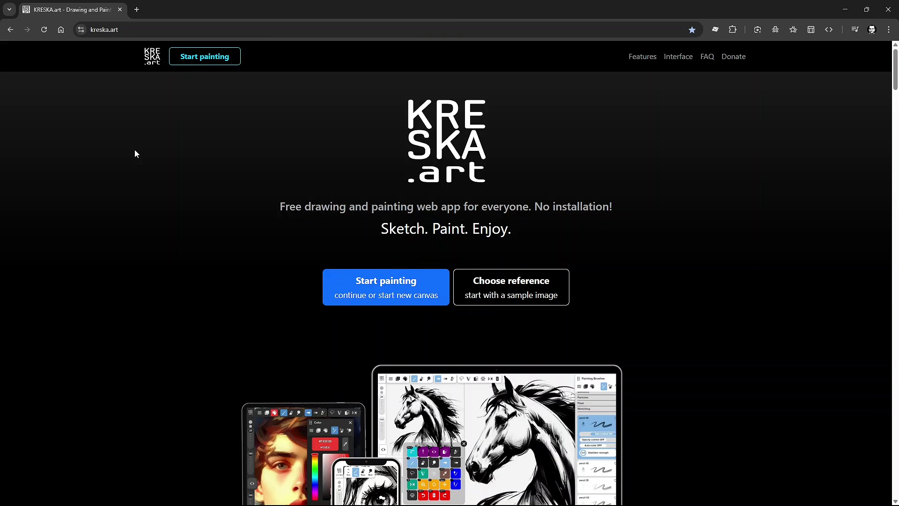
# Step: Browse the sample reference library and open the profile portrait of the woman with pastel-coloured hair in a bun
pyautogui.click(513, 305)
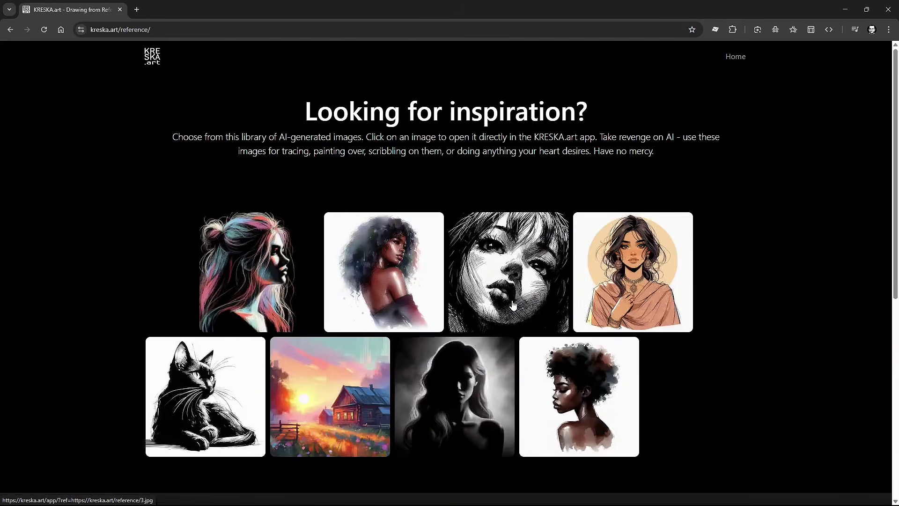
pyautogui.scroll(-7, 329, 310)
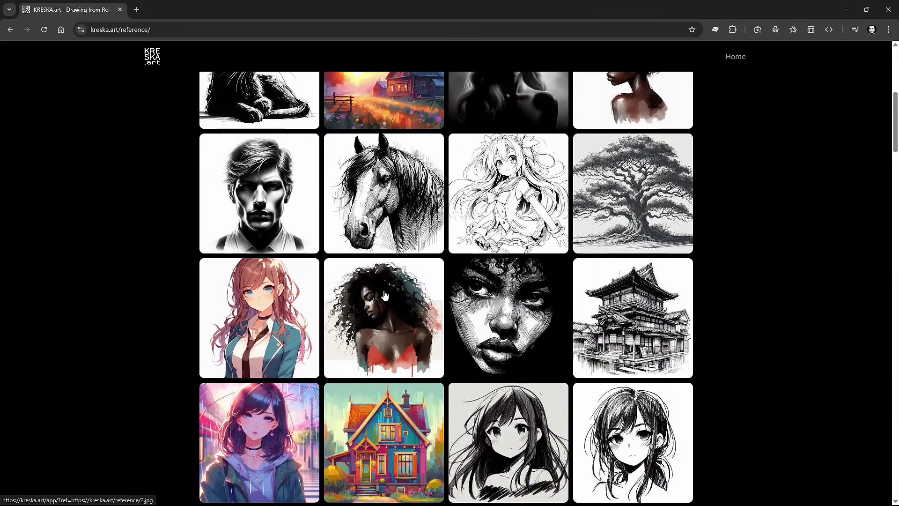
pyautogui.scroll(7, 384, 293)
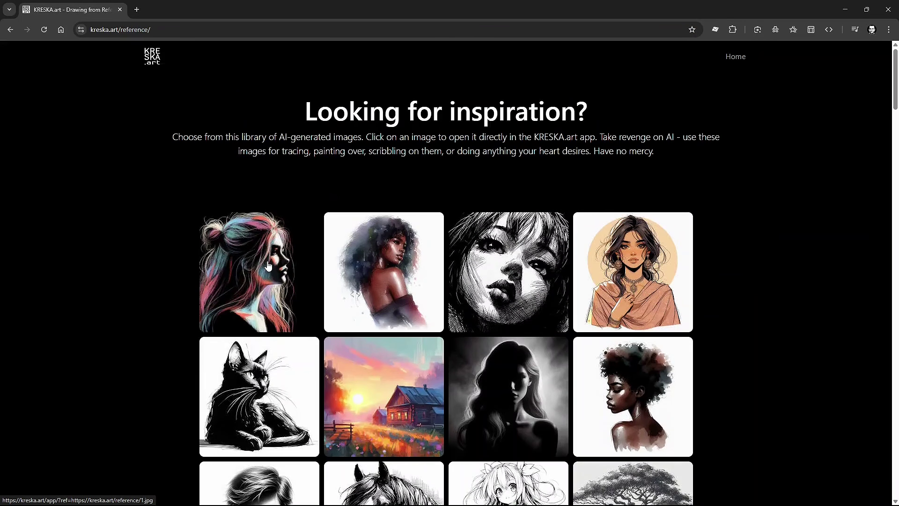
pyautogui.click(268, 265)
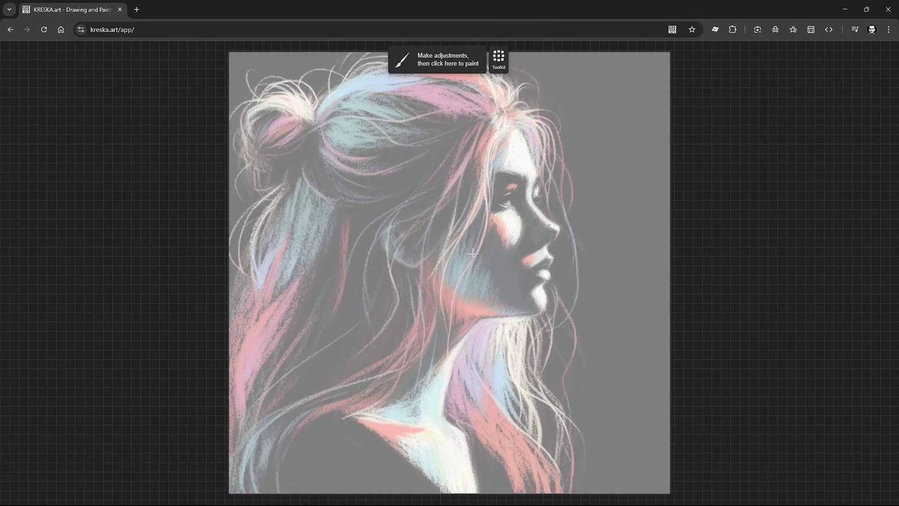
# Step: Shrink the reference image to 47%, shift it down on the canvas, and rescale it to 62%
pyautogui.scroll(-8, 473, 253)
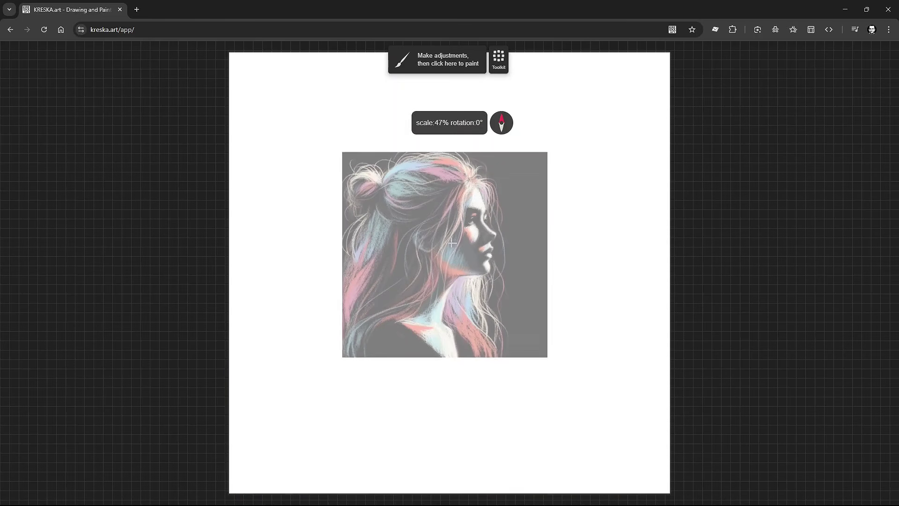
pyautogui.moveTo(452, 243); pyautogui.dragTo(433, 276)
pyautogui.scroll(5, 453, 261)
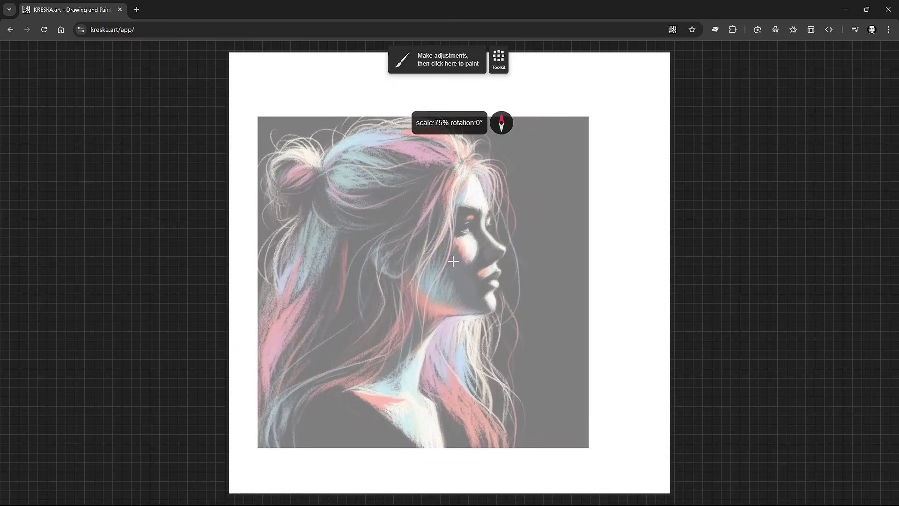
pyautogui.scroll(-2, 453, 261)
# Step: Try rotating the reference image and enlarge it to 110%
pyautogui.press('r')
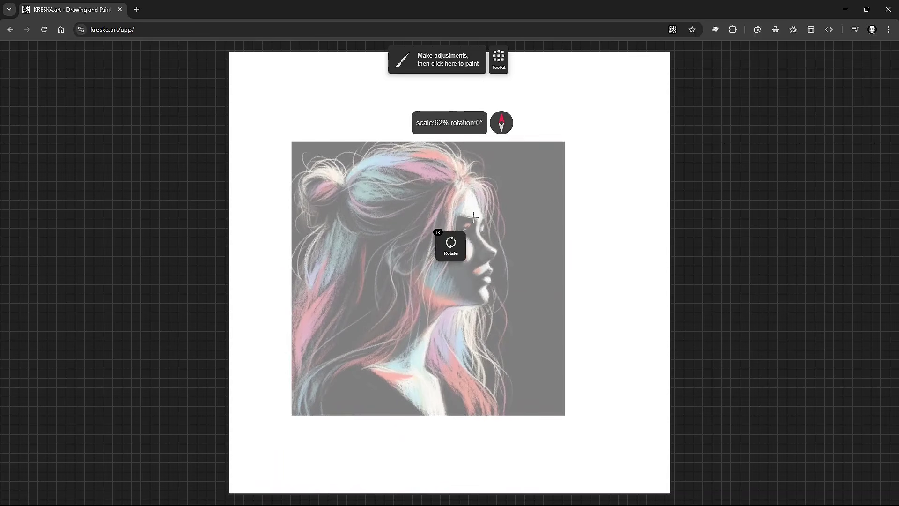
pyautogui.moveTo(474, 217); pyautogui.dragTo(507, 171)
pyautogui.scroll(2, 500, 201)
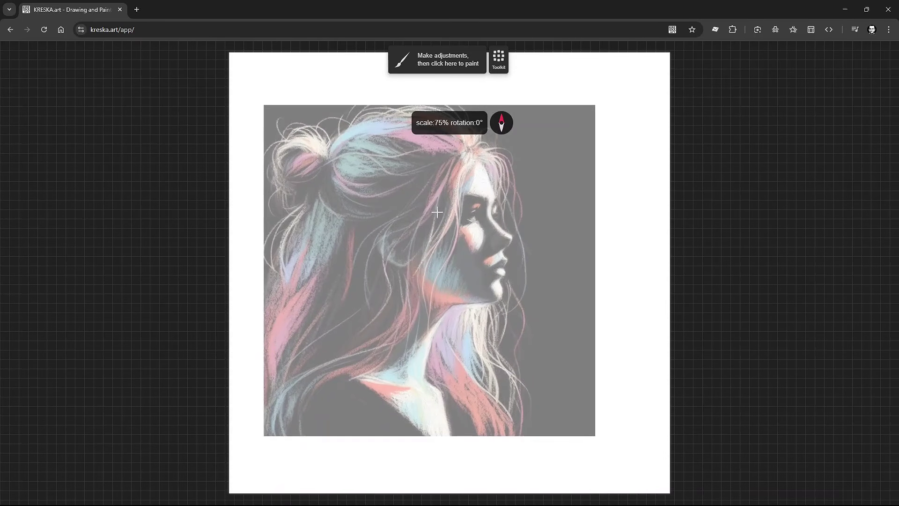
pyautogui.press('r')
pyautogui.scroll(5, 443, 218)
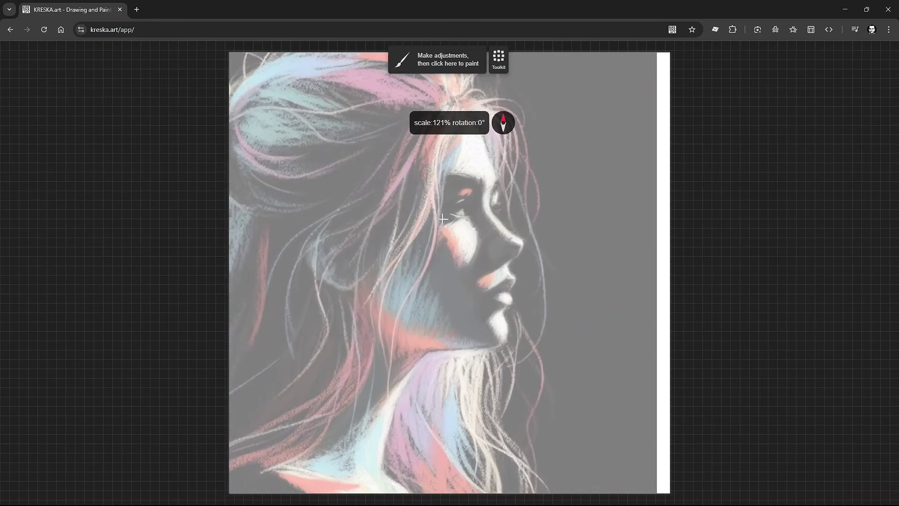
pyautogui.scroll(-3, 442, 218)
pyautogui.scroll(1, 461, 222)
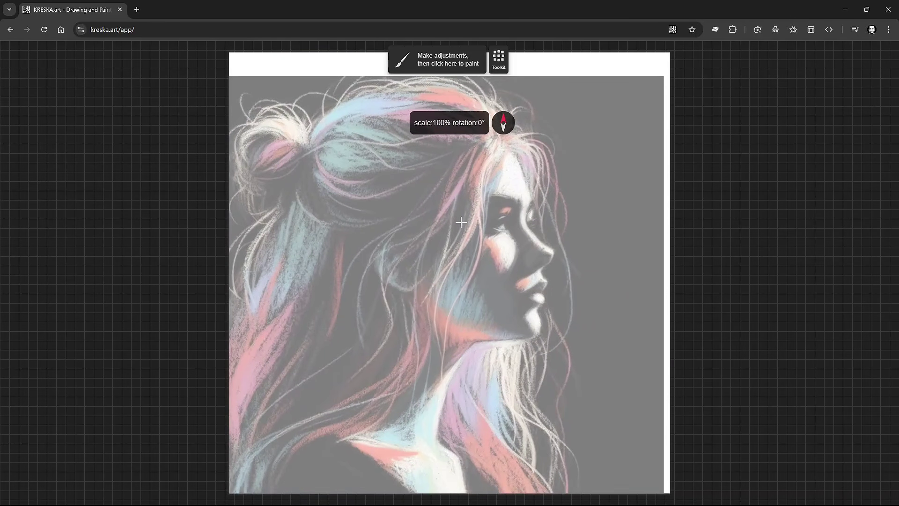
pyautogui.scroll(1, 464, 222)
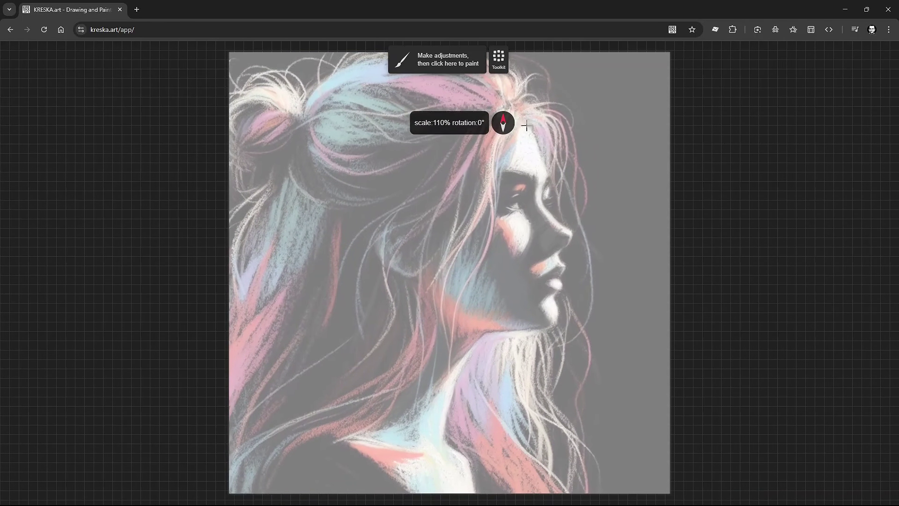
# Step: Open the toolkit, place it beside the canvas, and rotate the reference image to 71°
pyautogui.click(499, 59)
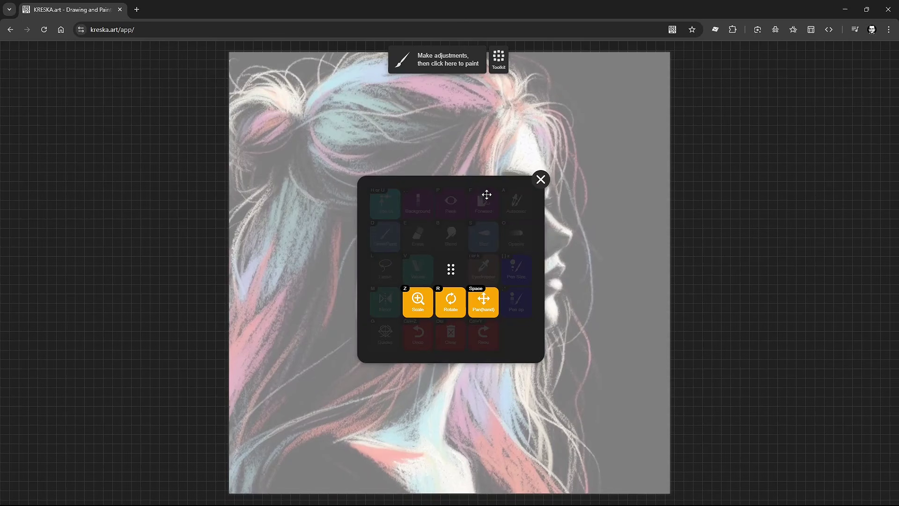
pyautogui.moveTo(431, 258); pyautogui.dragTo(716, 186)
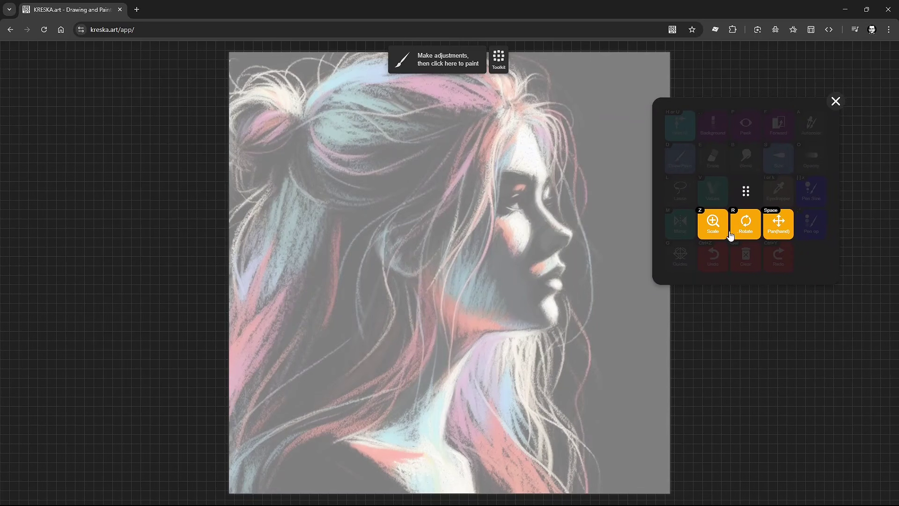
pyautogui.moveTo(714, 223); pyautogui.dragTo(766, 236)
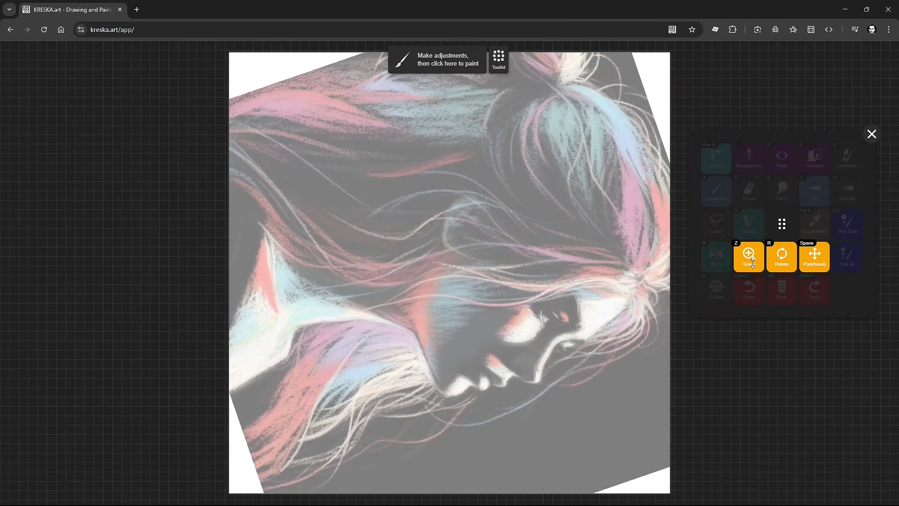
# Step: Reset the reference image's scale to 100%, try shrinking it to 57%, and reset the scale again
pyautogui.click(748, 253)
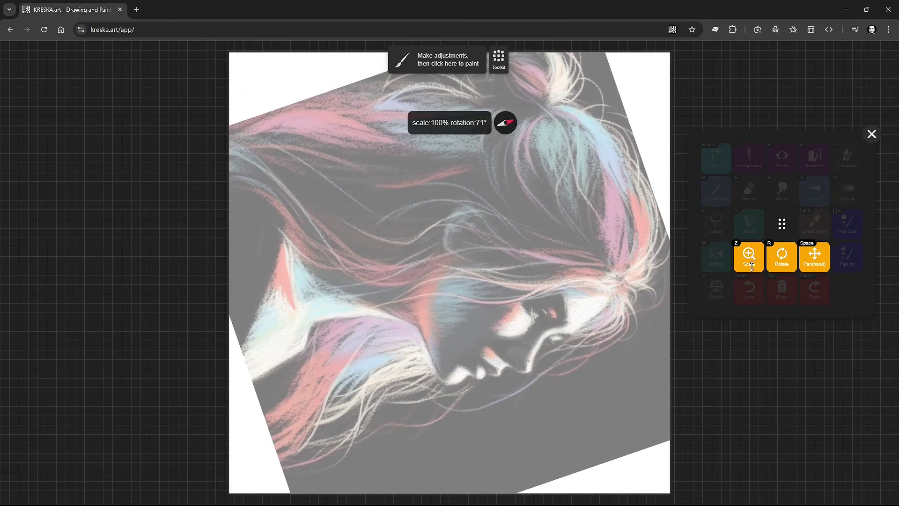
pyautogui.moveTo(750, 245); pyautogui.dragTo(750, 169)
pyautogui.click(748, 261)
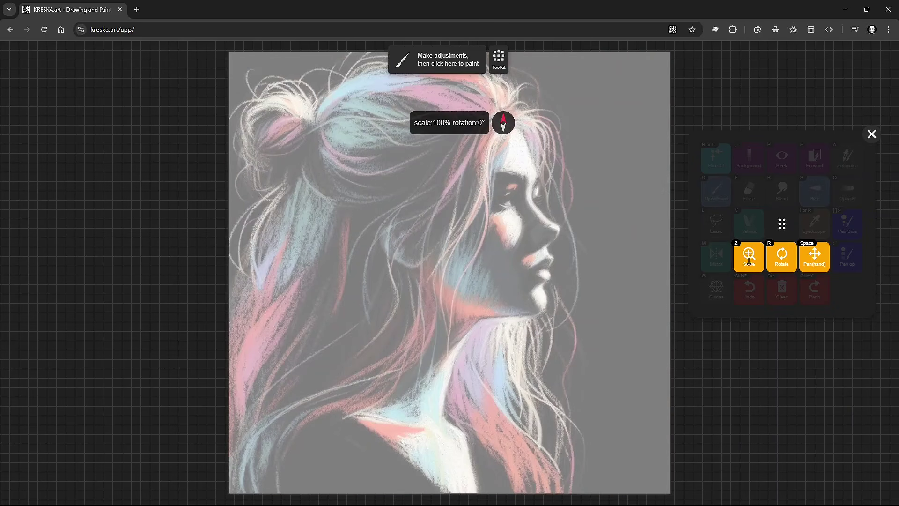
pyautogui.moveTo(749, 261); pyautogui.dragTo(745, 384)
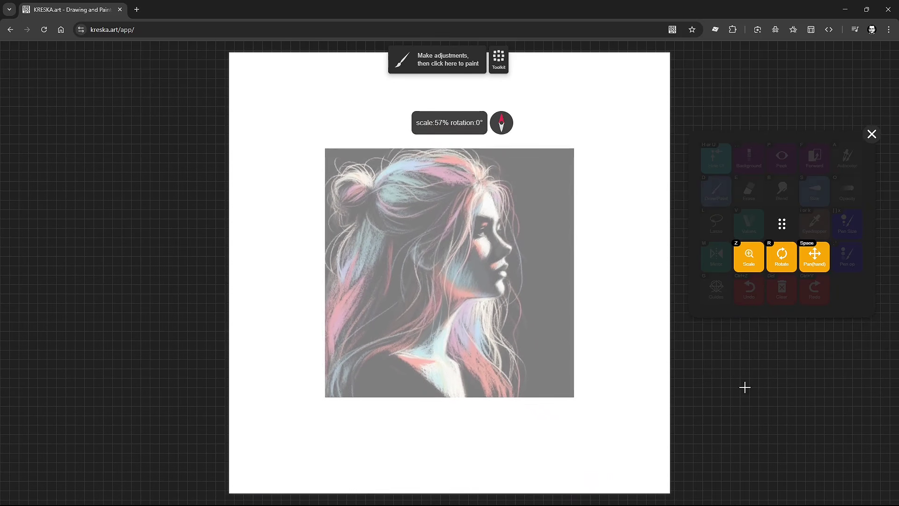
pyautogui.click(748, 257)
# Step: Try rotating and panning the reference image, and reset its position on the canvas
pyautogui.moveTo(782, 259)
pyautogui.mouseDown()
pyautogui.moveTo(797, 255)
pyautogui.moveTo(809, 215)
pyautogui.moveTo(763, 217)
pyautogui.moveTo(782, 259)
pyautogui.moveTo(751, 221)
pyautogui.moveTo(774, 191)
pyautogui.moveTo(813, 216)
pyautogui.moveTo(796, 255)
pyautogui.moveTo(781, 262)
pyautogui.moveTo(803, 206)
pyautogui.moveTo(749, 215)
pyautogui.moveTo(781, 260)
pyautogui.moveTo(810, 220)
pyautogui.moveTo(752, 211)
pyautogui.moveTo(810, 204)
pyautogui.moveTo(790, 264)
pyautogui.moveTo(628, 173)
pyautogui.moveTo(361, 265)
pyautogui.moveTo(426, 203)
pyautogui.moveTo(499, 190)
pyautogui.moveTo(584, 283)
pyautogui.moveTo(777, 243)
pyautogui.moveTo(788, 267)
pyautogui.moveTo(783, 258)
pyautogui.mouseUp()
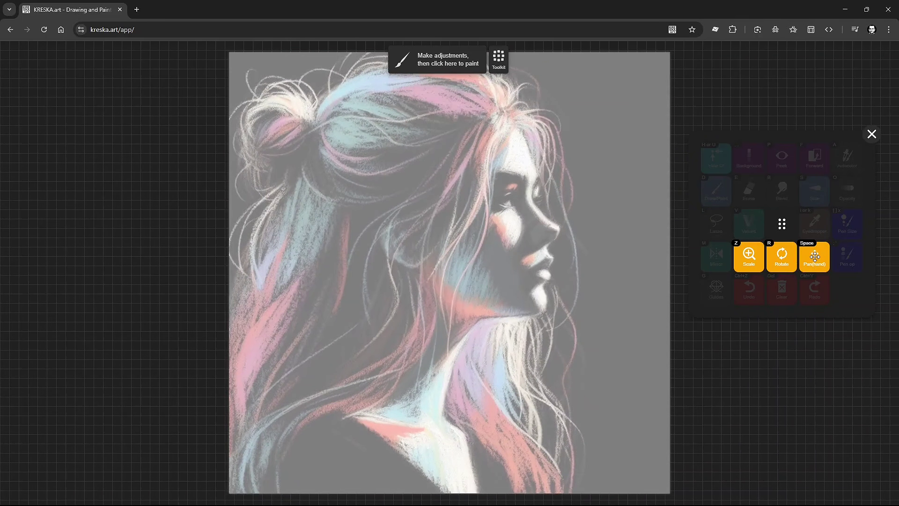
pyautogui.moveTo(815, 256)
pyautogui.mouseDown()
pyautogui.moveTo(810, 287)
pyautogui.moveTo(757, 165)
pyautogui.moveTo(716, 325)
pyautogui.moveTo(841, 175)
pyautogui.moveTo(675, 241)
pyautogui.moveTo(821, 232)
pyautogui.moveTo(598, 196)
pyautogui.moveTo(894, 279)
pyautogui.moveTo(763, 215)
pyautogui.moveTo(824, 264)
pyautogui.mouseUp()
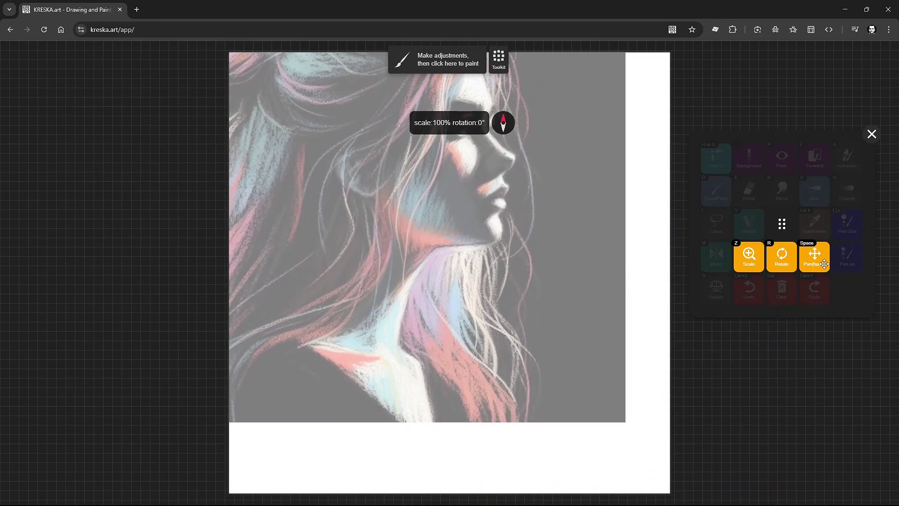
pyautogui.click(815, 258)
# Step: Move the toolkit to the opposite side of the canvas, try panning from there, and bring the toolkit back
pyautogui.moveTo(789, 147); pyautogui.dragTo(131, 122)
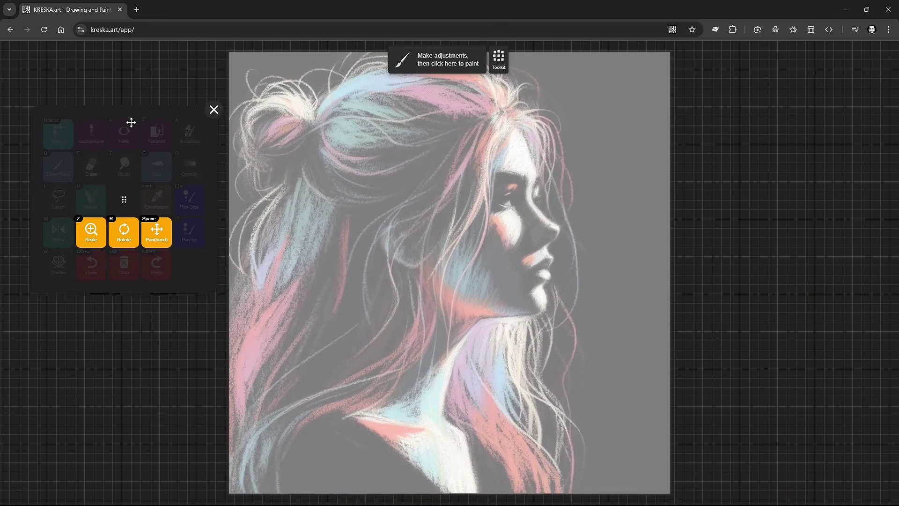
pyautogui.moveTo(153, 231); pyautogui.dragTo(155, 187)
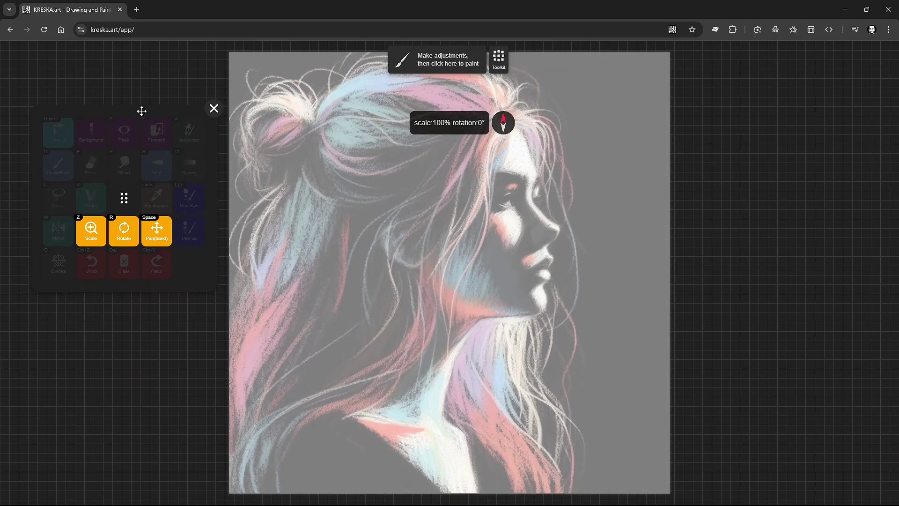
pyautogui.moveTo(141, 111); pyautogui.dragTo(806, 181)
# Step: Scale, rotate and pan the reference image toward the canvas's lower-left corner, and reset all its transformations together
pyautogui.moveTo(788, 299); pyautogui.dragTo(766, 426)
pyautogui.moveTo(821, 300); pyautogui.dragTo(838, 243)
pyautogui.moveTo(785, 268); pyautogui.dragTo(786, 265)
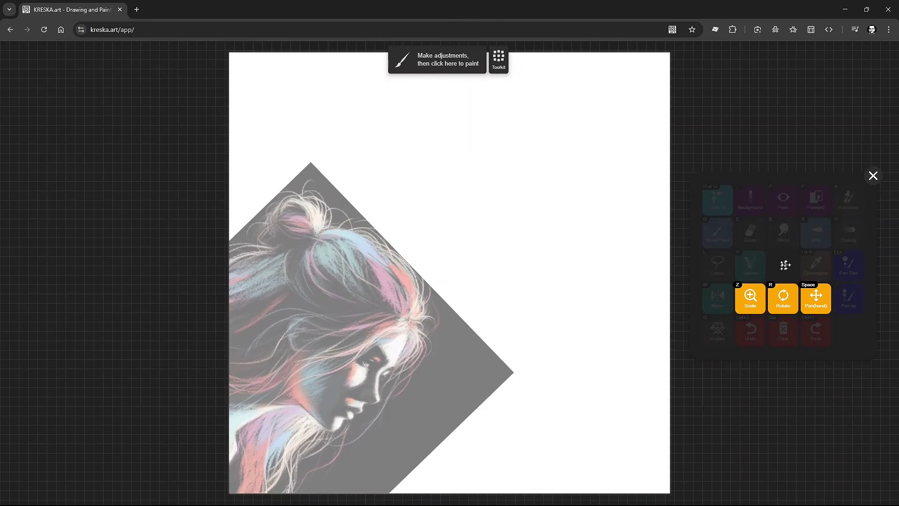
pyautogui.doubleClick(784, 266)
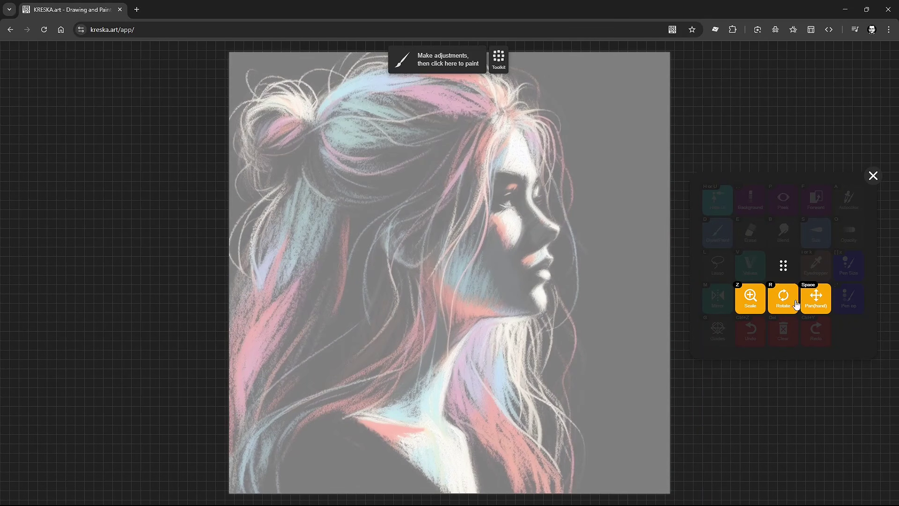
# Step: Shrink the reference image to 65%, rotate it to 54°, pan it, and restore its default placement
pyautogui.moveTo(783, 298); pyautogui.dragTo(737, 430)
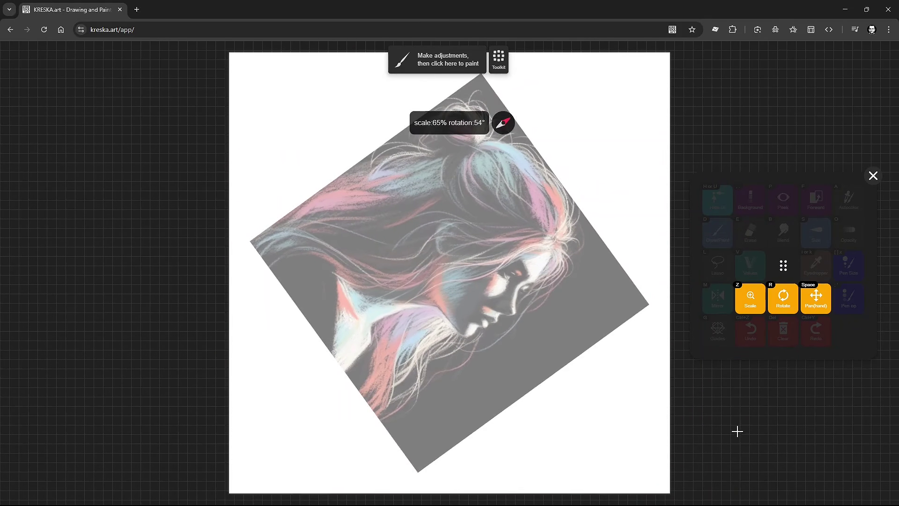
pyautogui.moveTo(813, 301); pyautogui.dragTo(780, 261)
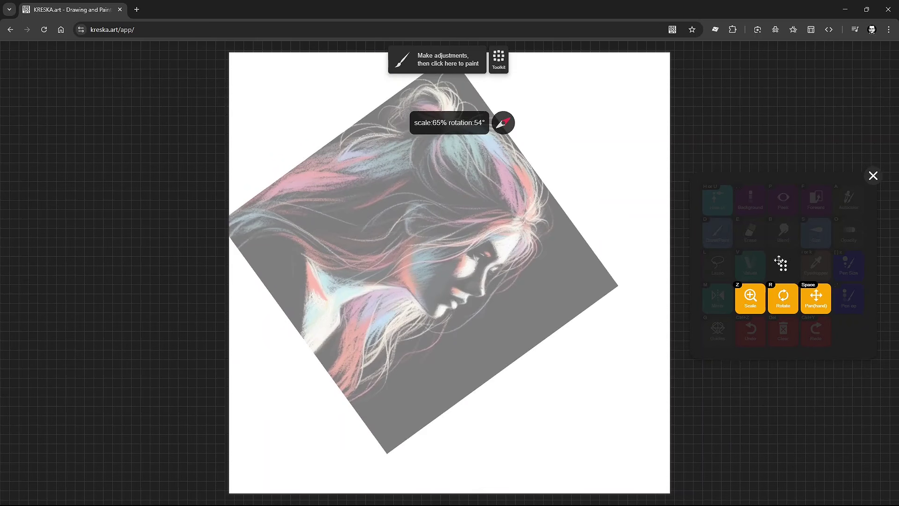
pyautogui.doubleClick(786, 266)
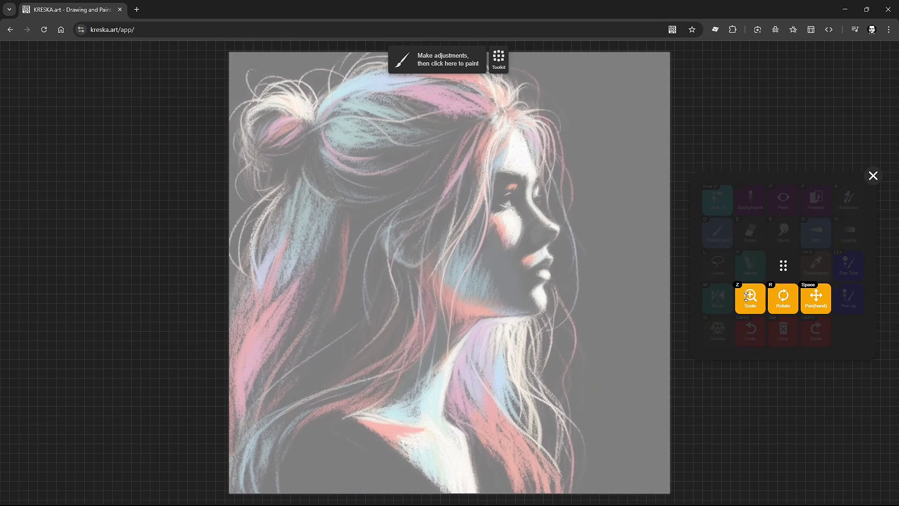
# Step: Enlarge the reference image to 114% and rotate it to 234°
pyautogui.moveTo(499, 268); pyautogui.dragTo(466, 339)
pyautogui.press('r')
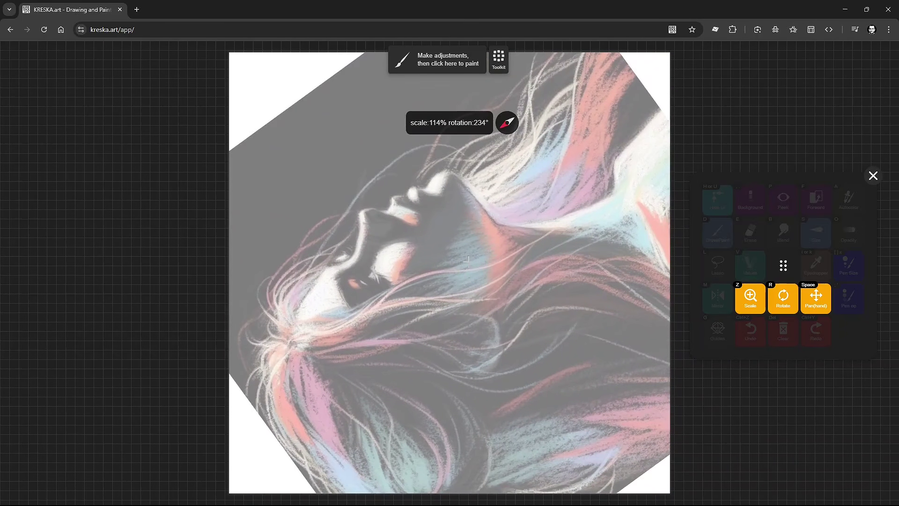
# Step: Reset the reference image's rotation to 0° and finish the placement adjustments to start painting
pyautogui.click(500, 255)
pyautogui.doubleClick(450, 246)
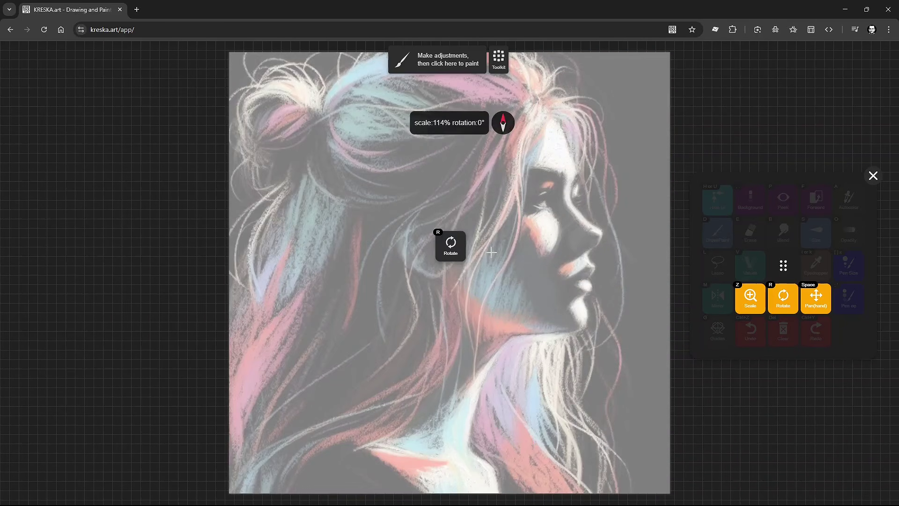
pyautogui.click(407, 63)
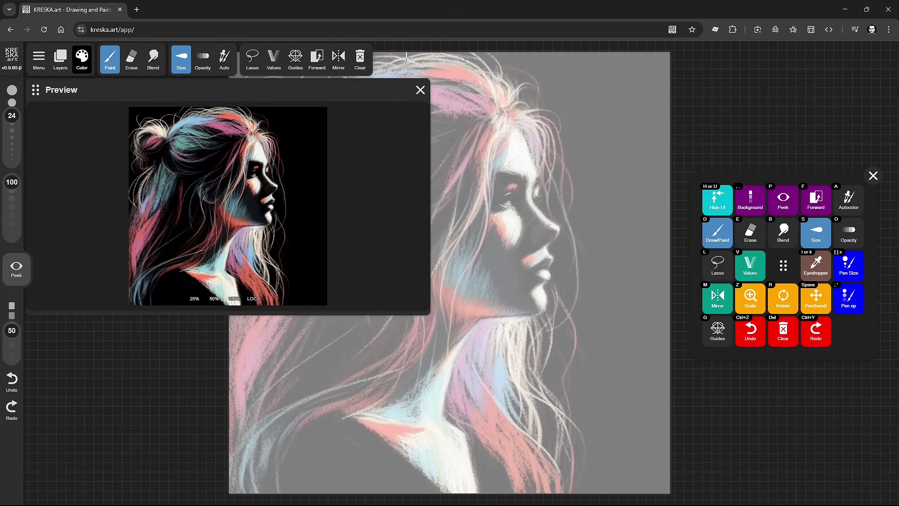
# Step: Move and close the preview window, then show the layers and paint a long black zigzag across the portrait on layer 1
pyautogui.moveTo(302, 136); pyautogui.dragTo(369, 115)
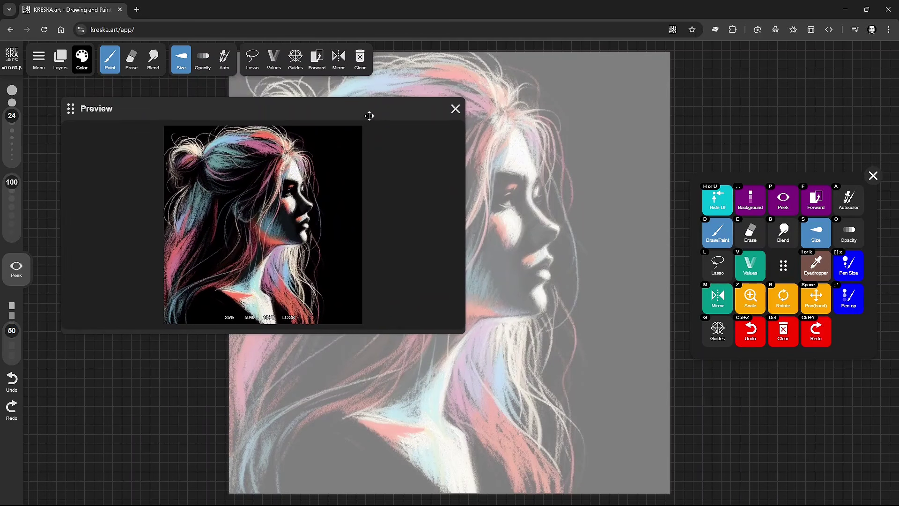
pyautogui.click(456, 111)
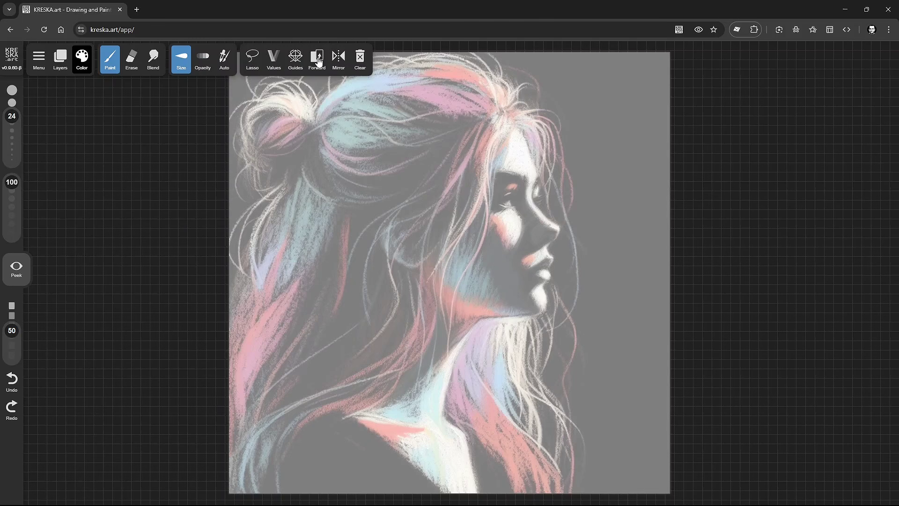
pyautogui.click(58, 63)
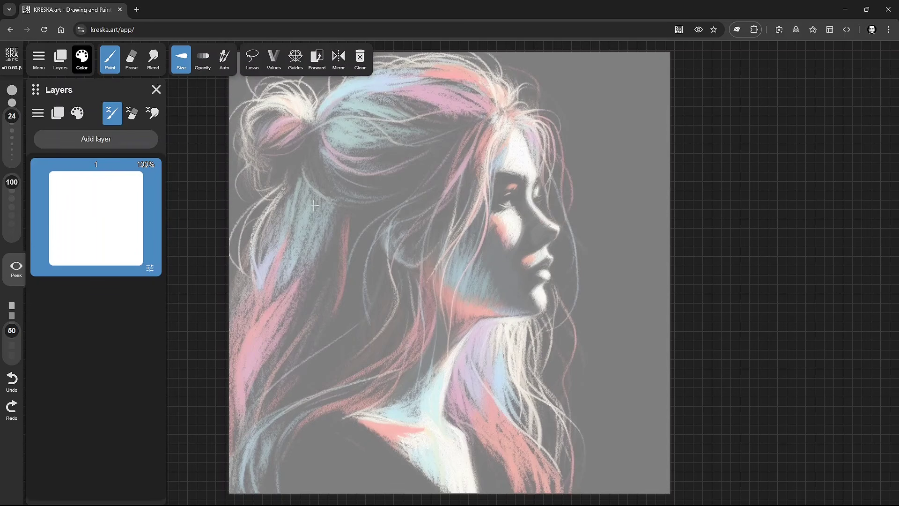
pyautogui.moveTo(314, 173)
pyautogui.mouseDown()
pyautogui.moveTo(437, 93)
pyautogui.moveTo(378, 265)
pyautogui.moveTo(568, 265)
pyautogui.moveTo(550, 443)
pyautogui.mouseUp()
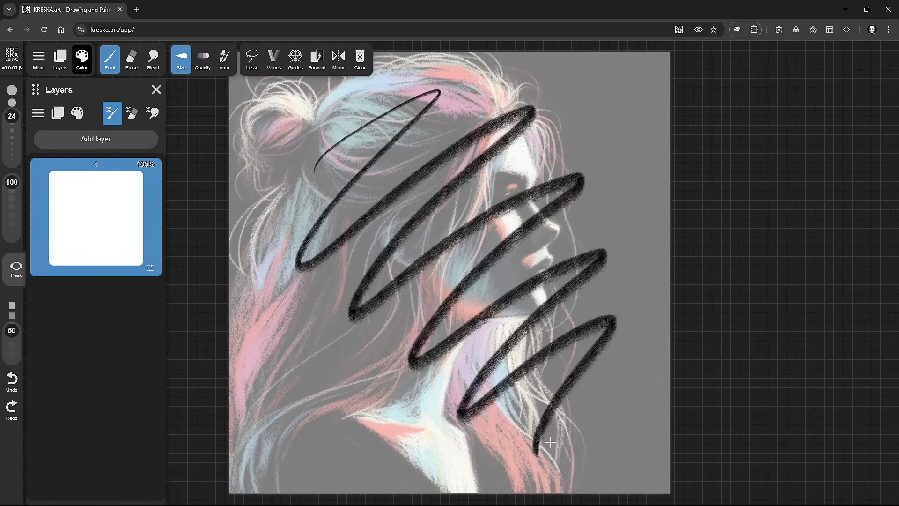
# Step: Review the available reference image options and close the list
pyautogui.click(41, 62)
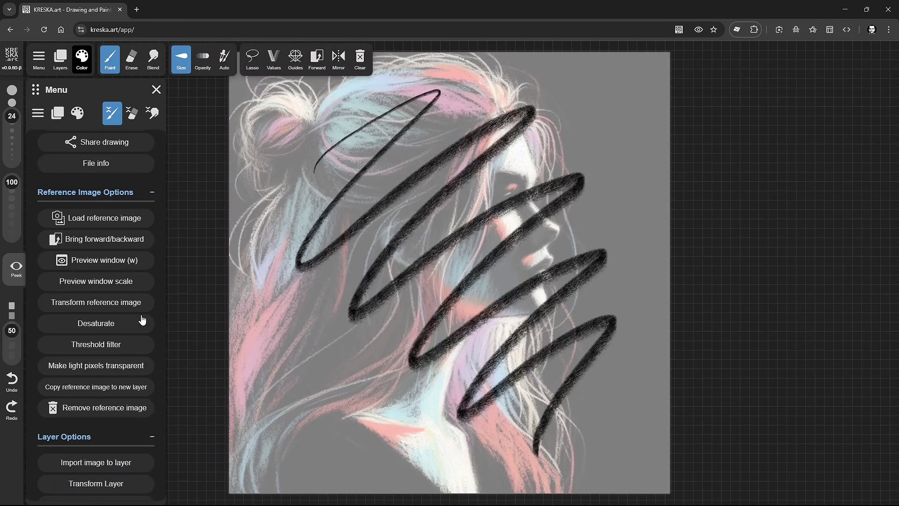
pyautogui.click(99, 196)
pyautogui.click(101, 200)
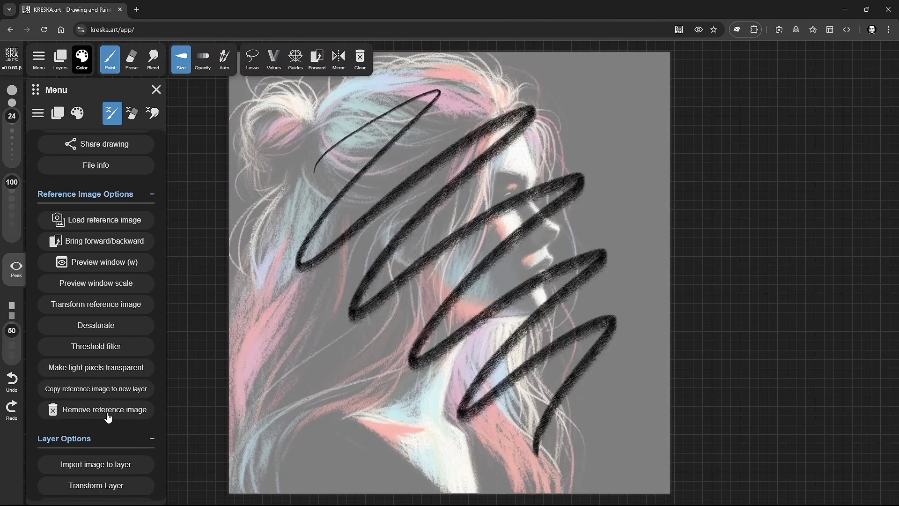
pyautogui.click(155, 90)
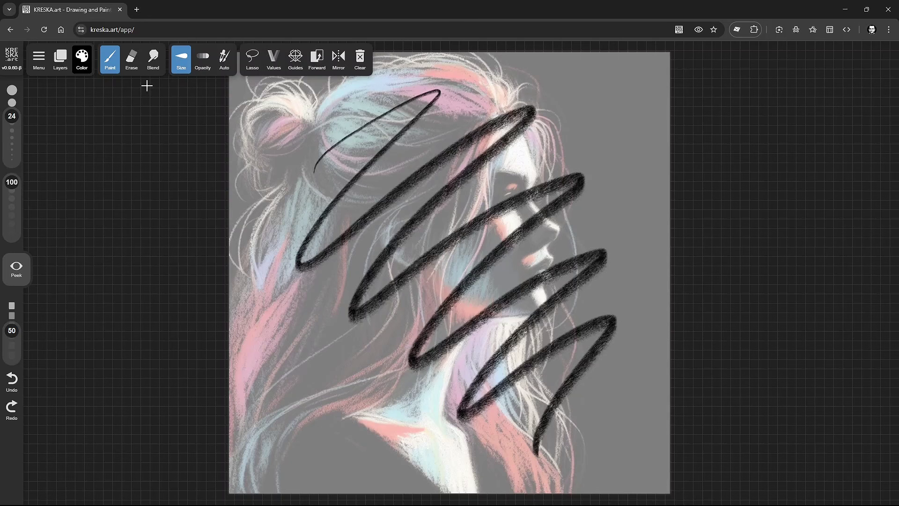
# Step: Peek at the reference image alone, and fade its opacity to 0 and back to 50 to compare it with the drawing
pyautogui.click(17, 275)
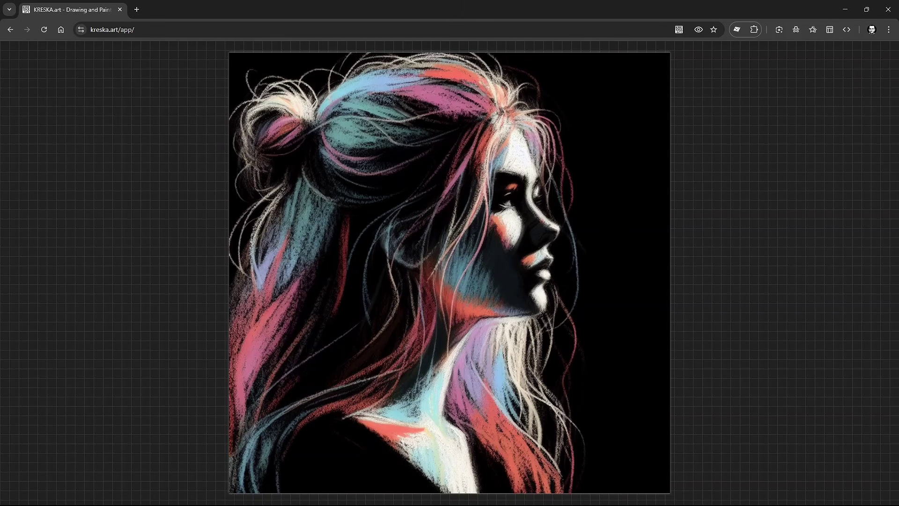
pyautogui.click(18, 274)
pyautogui.click(17, 277)
pyautogui.click(17, 276)
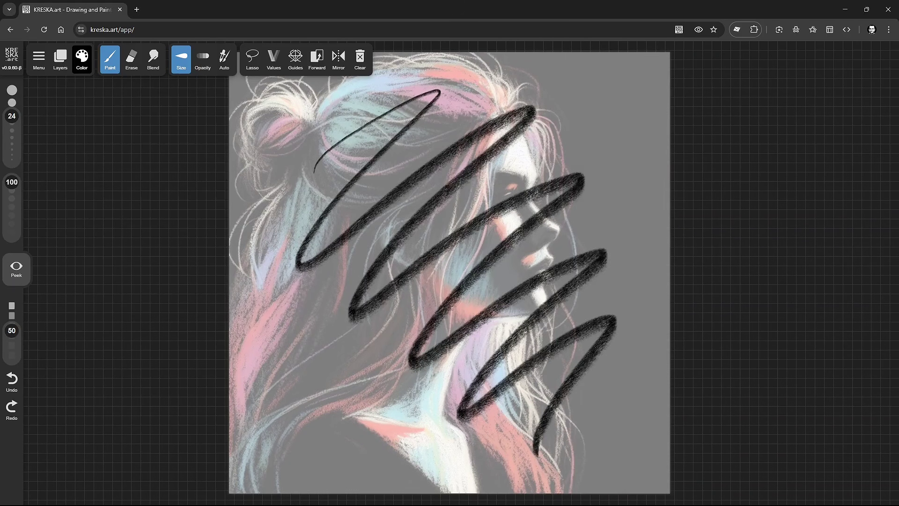
pyautogui.moveTo(11, 330)
pyautogui.mouseDown()
pyautogui.moveTo(12, 356)
pyautogui.moveTo(12, 305)
pyautogui.moveTo(12, 356)
pyautogui.mouseUp()
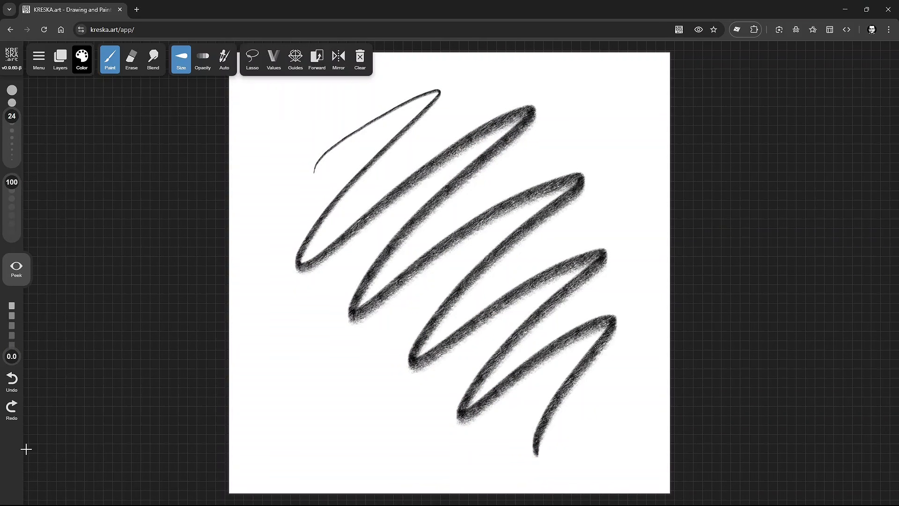
pyautogui.moveTo(14, 349)
pyautogui.mouseDown()
pyautogui.moveTo(12, 328)
pyautogui.moveTo(11, 356)
pyautogui.moveTo(12, 330)
pyautogui.mouseUp()
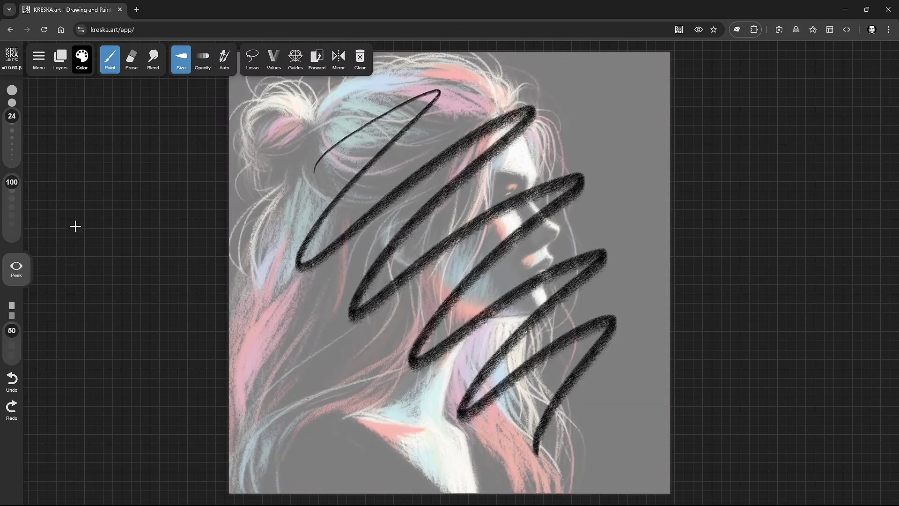
# Step: Enable automatic color picking and paint strokes over the portrait's hair, face and neck using the reference colors
pyautogui.click(221, 65)
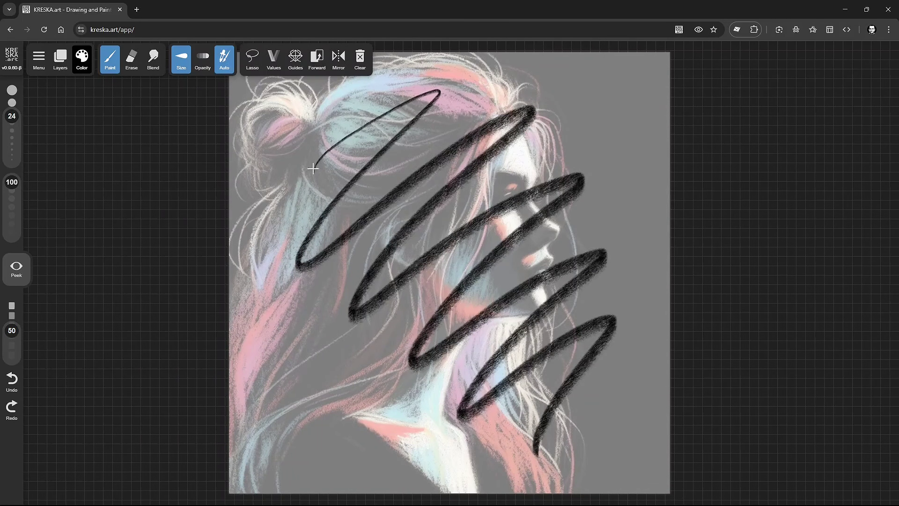
pyautogui.moveTo(457, 107)
pyautogui.mouseDown()
pyautogui.moveTo(424, 91)
pyautogui.moveTo(483, 112)
pyautogui.moveTo(420, 96)
pyautogui.moveTo(466, 92)
pyautogui.moveTo(437, 68)
pyautogui.moveTo(484, 87)
pyautogui.mouseUp()
pyautogui.moveTo(288, 296)
pyautogui.mouseDown()
pyautogui.moveTo(241, 379)
pyautogui.moveTo(277, 328)
pyautogui.mouseUp()
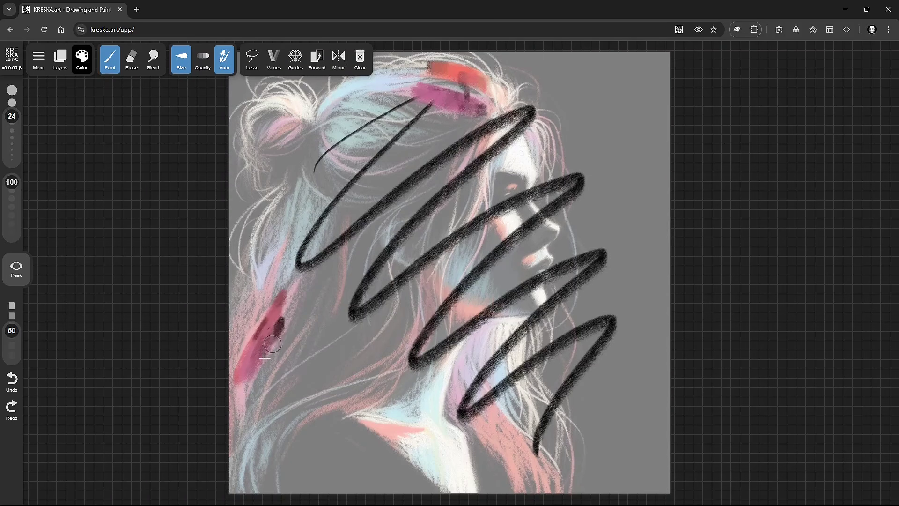
pyautogui.moveTo(509, 226)
pyautogui.mouseDown()
pyautogui.moveTo(492, 205)
pyautogui.moveTo(506, 192)
pyautogui.moveTo(506, 206)
pyautogui.moveTo(541, 236)
pyautogui.moveTo(525, 271)
pyautogui.moveTo(549, 237)
pyautogui.moveTo(526, 281)
pyautogui.moveTo(533, 298)
pyautogui.moveTo(511, 301)
pyautogui.moveTo(410, 252)
pyautogui.moveTo(464, 324)
pyautogui.moveTo(449, 261)
pyautogui.moveTo(475, 291)
pyautogui.moveTo(452, 296)
pyautogui.moveTo(439, 139)
pyautogui.moveTo(333, 239)
pyautogui.moveTo(385, 267)
pyautogui.moveTo(502, 246)
pyautogui.moveTo(533, 301)
pyautogui.moveTo(527, 418)
pyautogui.moveTo(539, 436)
pyautogui.mouseUp()
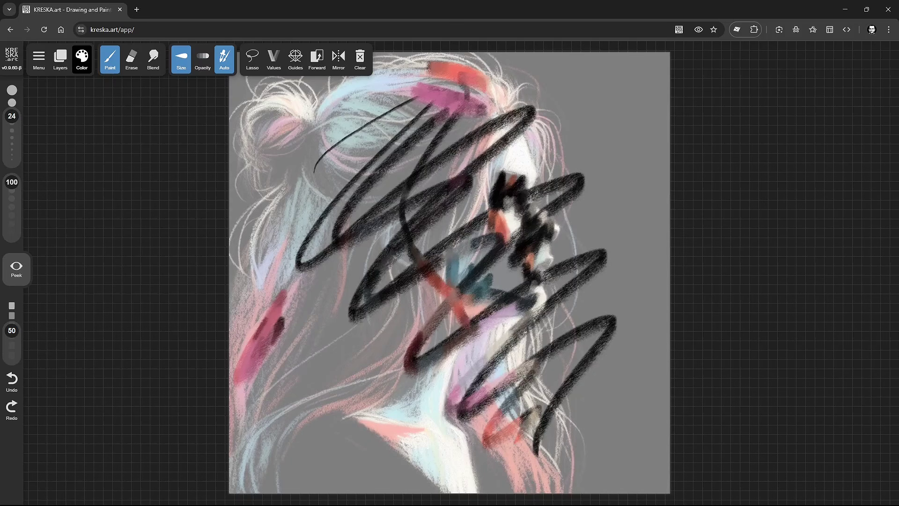
# Step: Switch the reference image between front and back of the painted strokes, leaving it in front
pyautogui.click(316, 57)
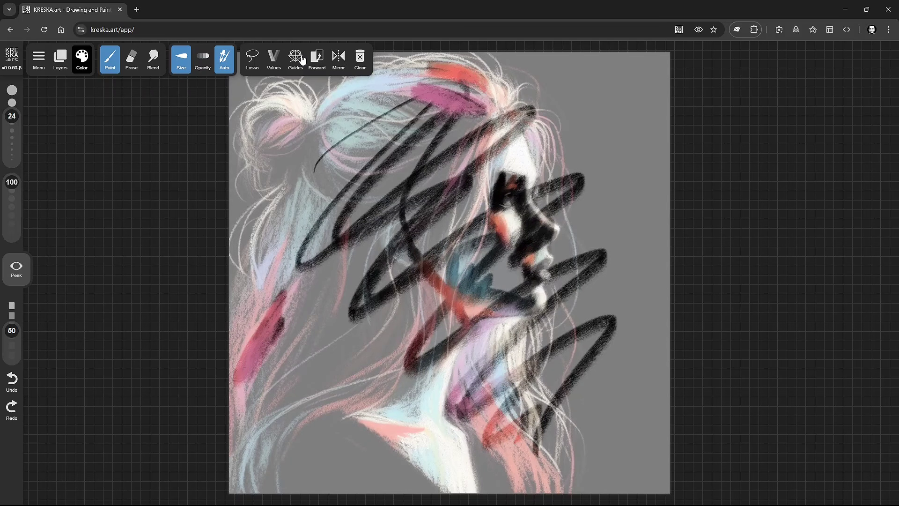
pyautogui.click(317, 58)
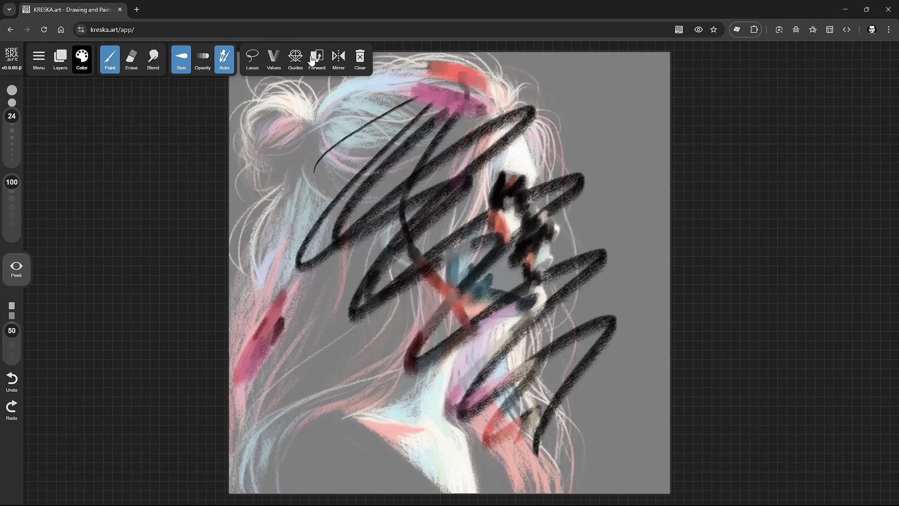
pyautogui.click(314, 60)
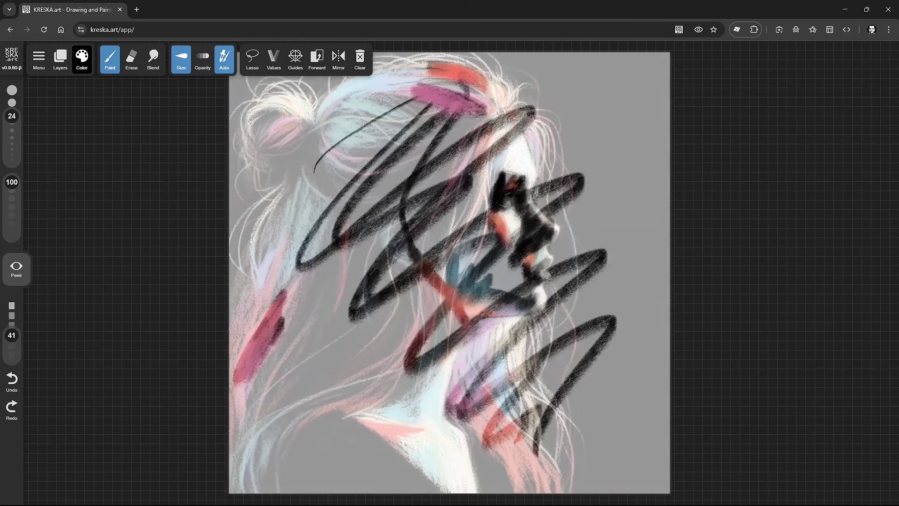
# Step: Raise the reference opacity to 89 and compare the image placed behind and in front of the strokes
pyautogui.moveTo(24, 344); pyautogui.dragTo(21, 314)
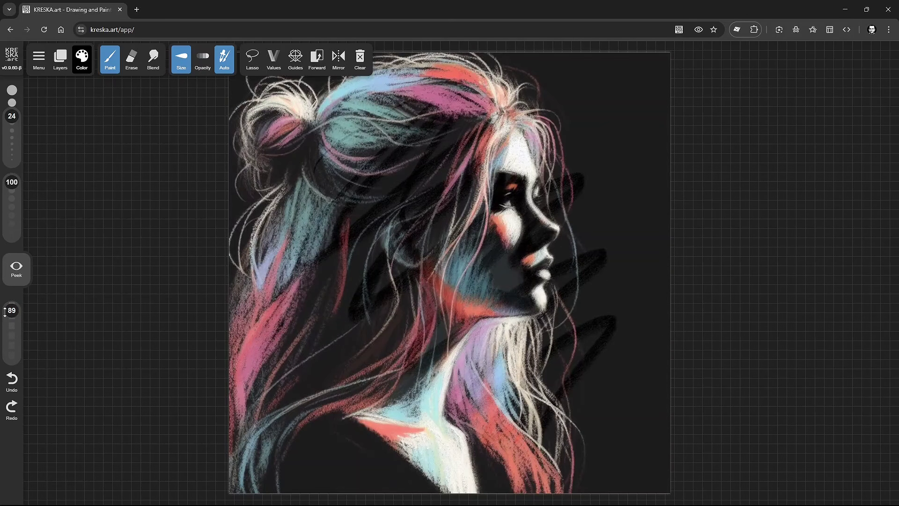
pyautogui.click(315, 59)
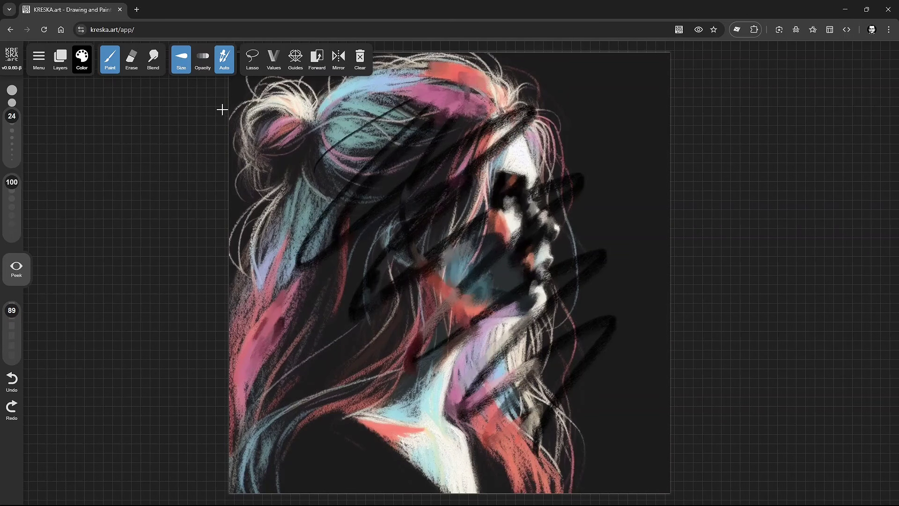
pyautogui.click(314, 67)
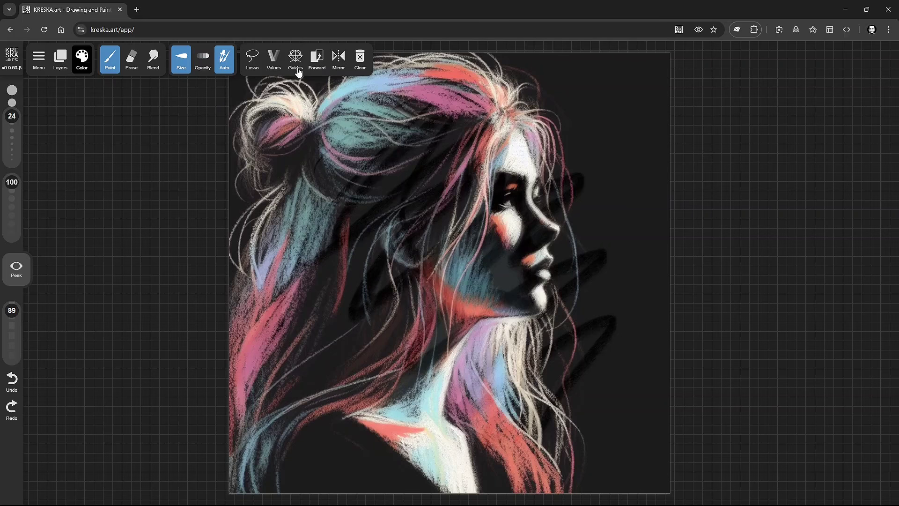
pyautogui.click(315, 63)
pyautogui.click(314, 59)
# Step: Set the reference opacity to 100 and switch the image behind and in front of the strokes again
pyautogui.moveTo(12, 310)
pyautogui.mouseDown()
pyautogui.moveTo(12, 356)
pyautogui.moveTo(12, 305)
pyautogui.mouseUp()
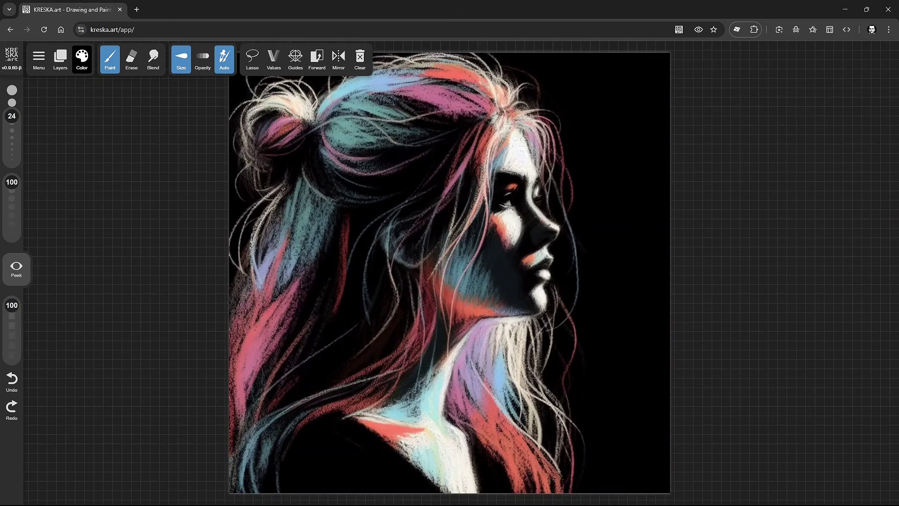
pyautogui.click(311, 57)
pyautogui.click(311, 57)
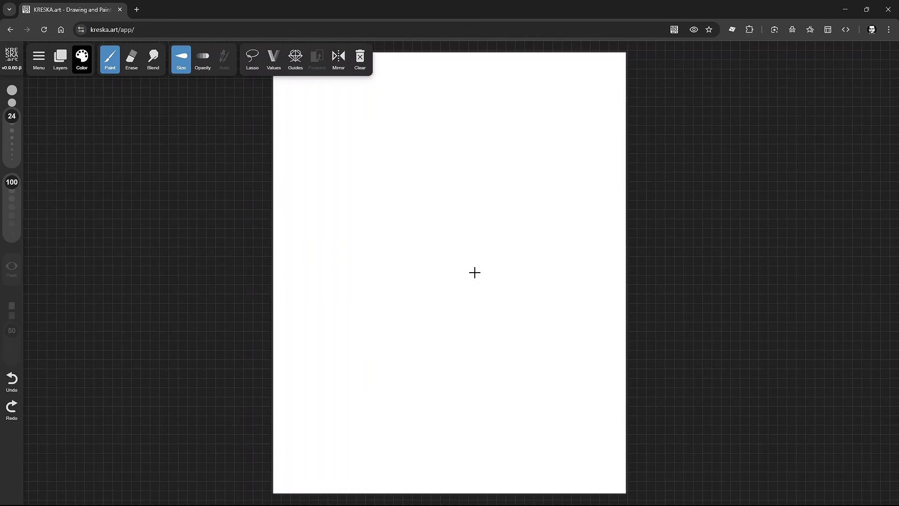
# Step: Start a new drawing, browse the canvas size options, and create a blank square canvas
pyautogui.click(37, 65)
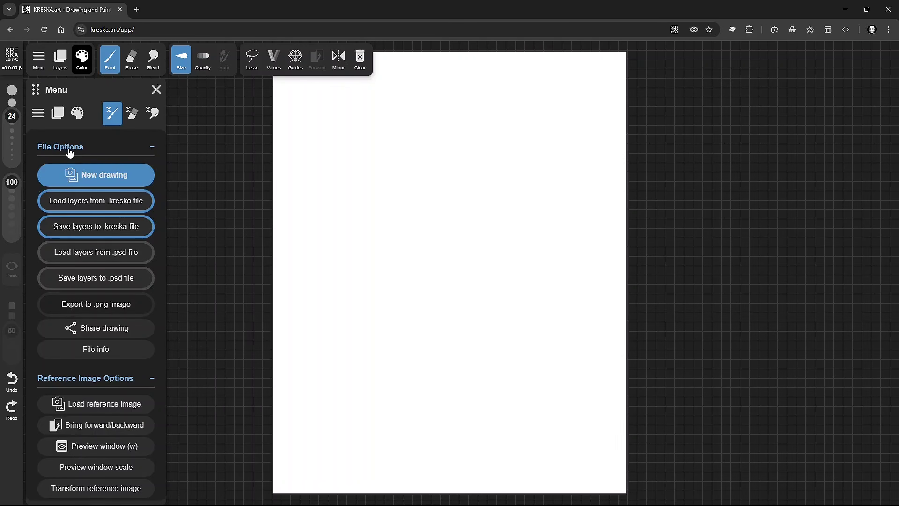
pyautogui.click(90, 177)
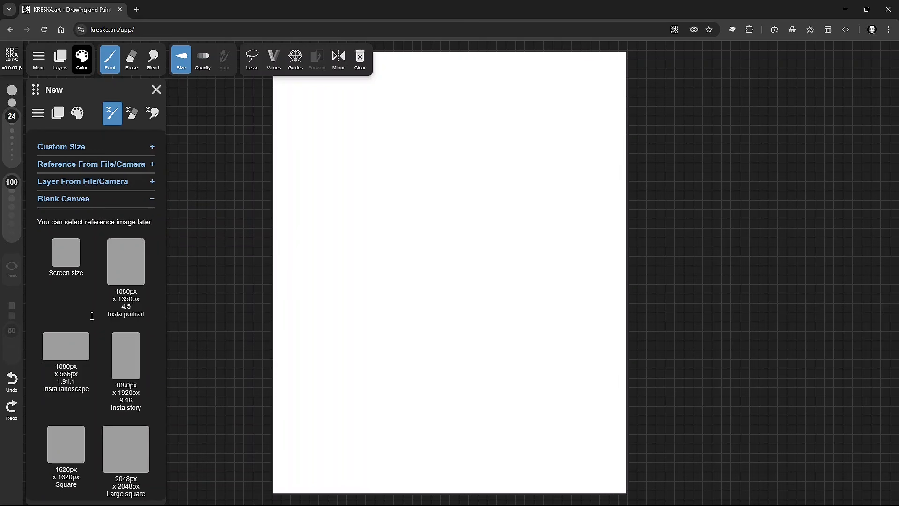
pyautogui.scroll(-6, 94, 312)
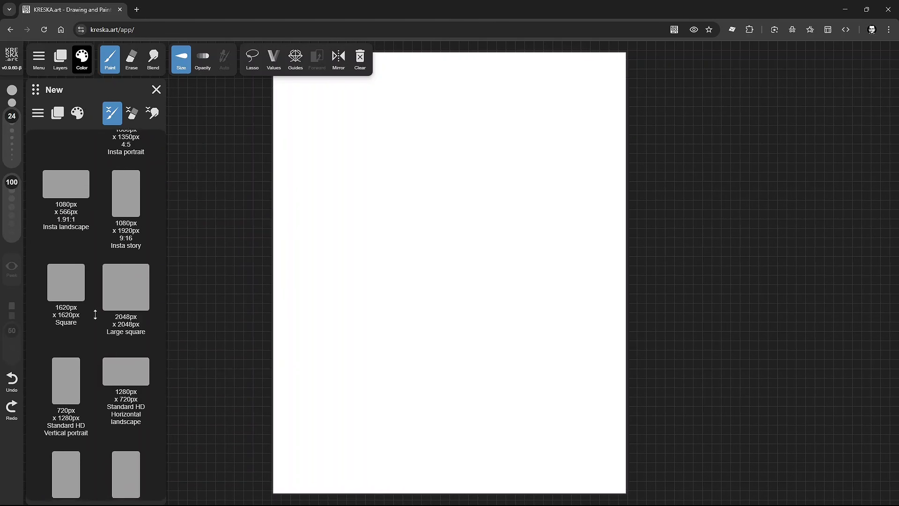
pyautogui.scroll(6, 104, 200)
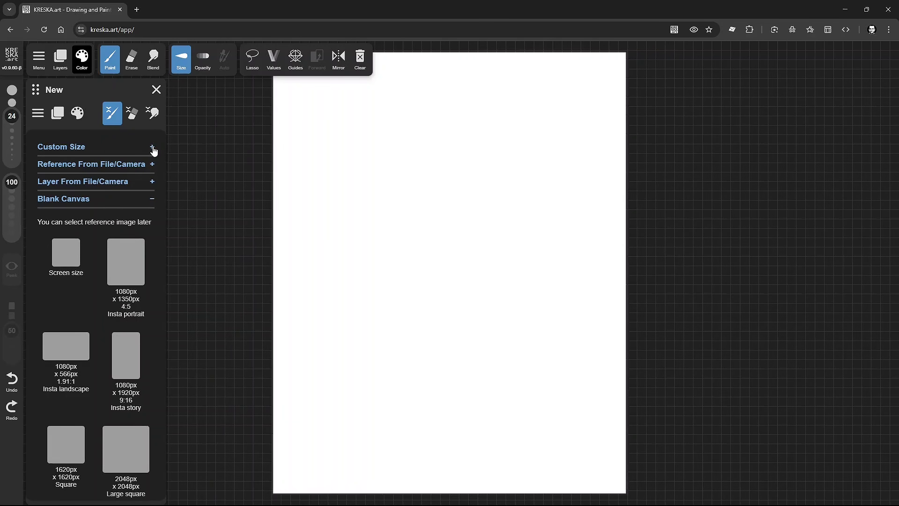
pyautogui.click(98, 149)
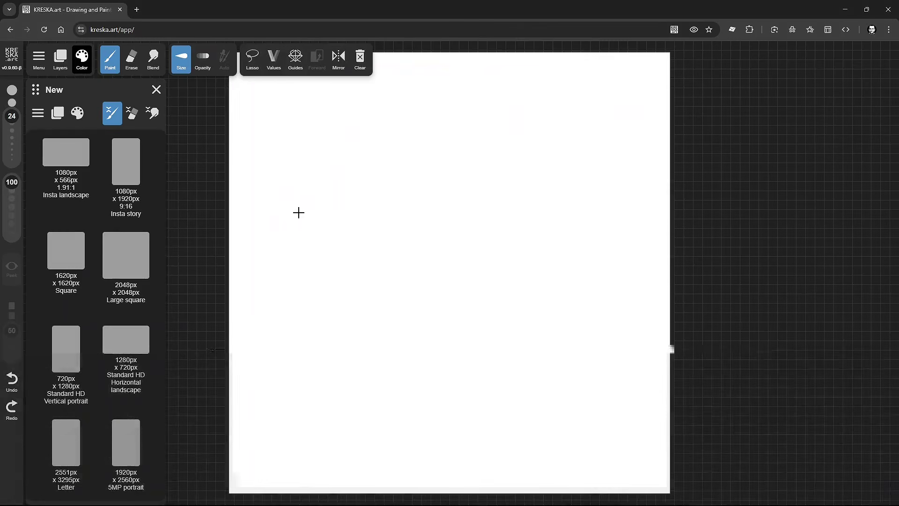
pyautogui.click(156, 89)
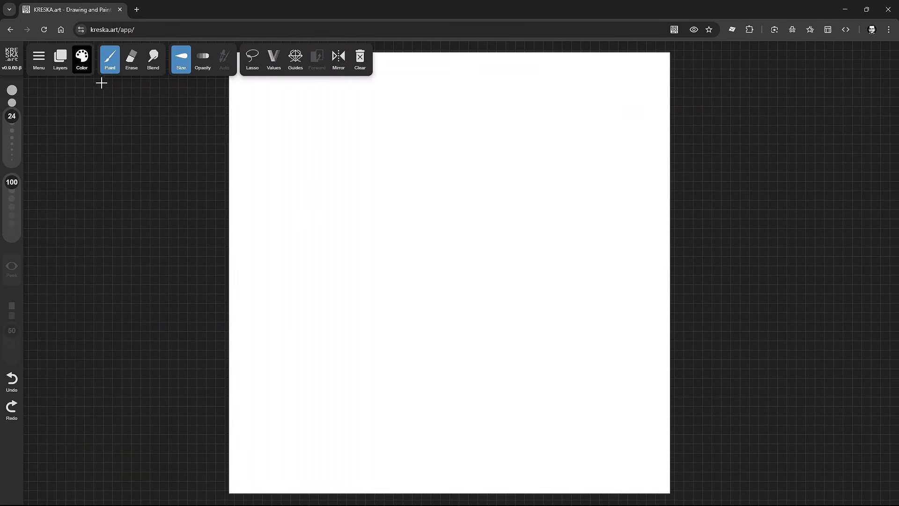
# Step: Load hi.jpeg from the kreska pictures folder as the reference image for the blank canvas
pyautogui.click(40, 62)
pyautogui.scroll(-1, 112, 268)
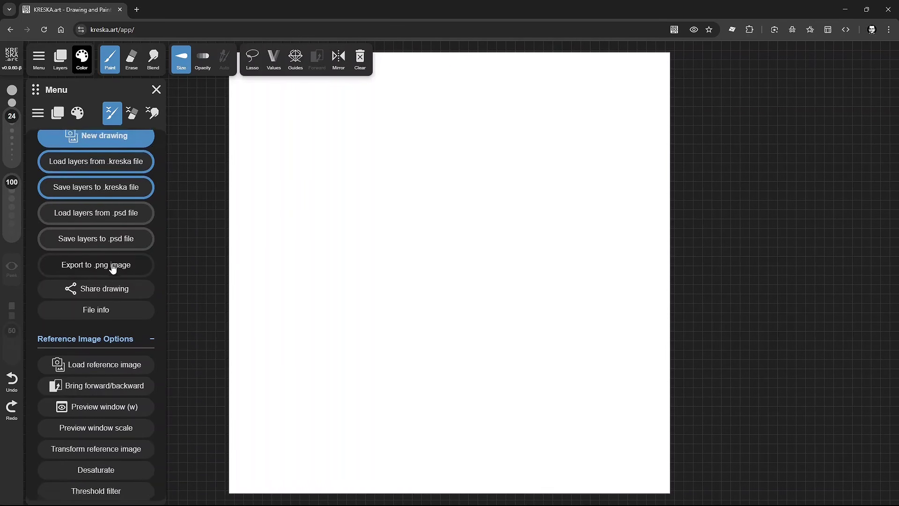
pyautogui.scroll(-2, 112, 267)
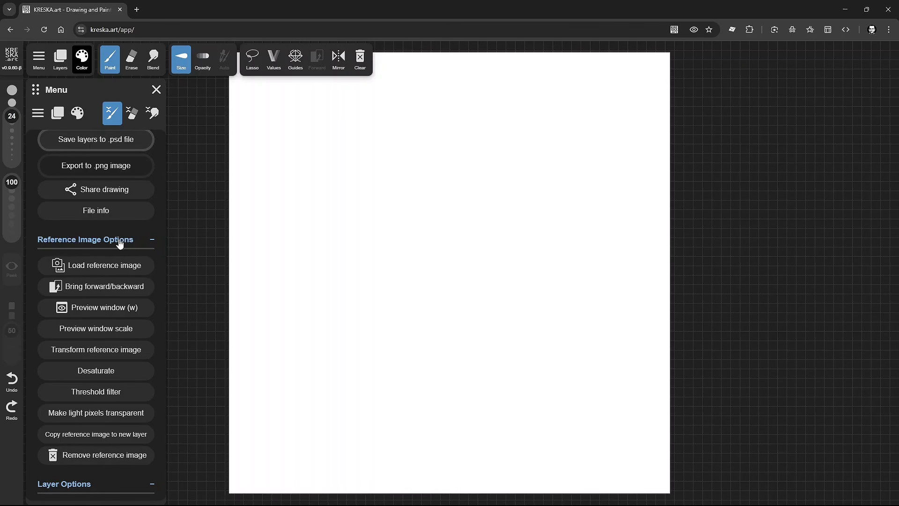
pyautogui.click(96, 266)
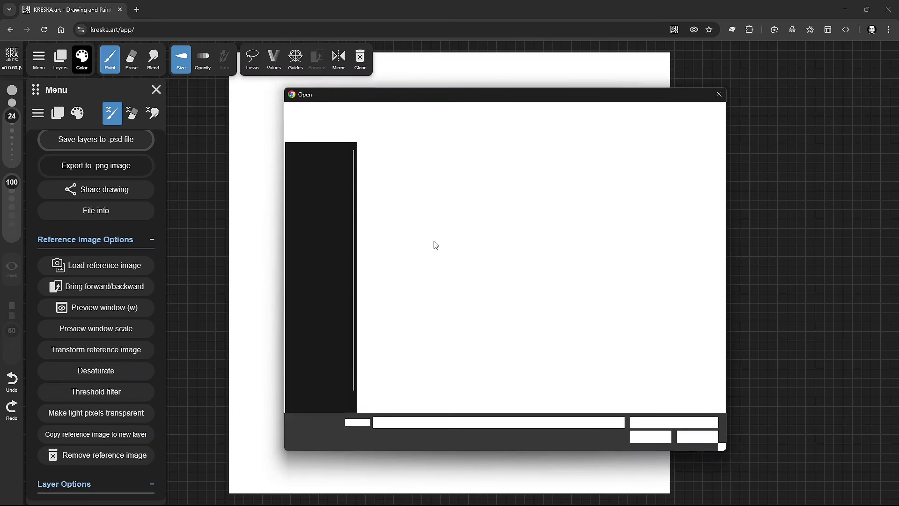
pyautogui.click(412, 165)
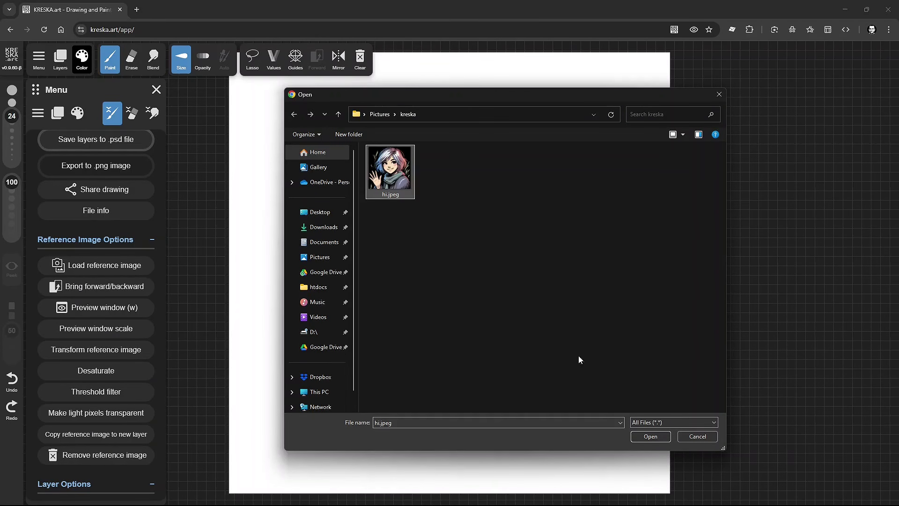
pyautogui.click(662, 439)
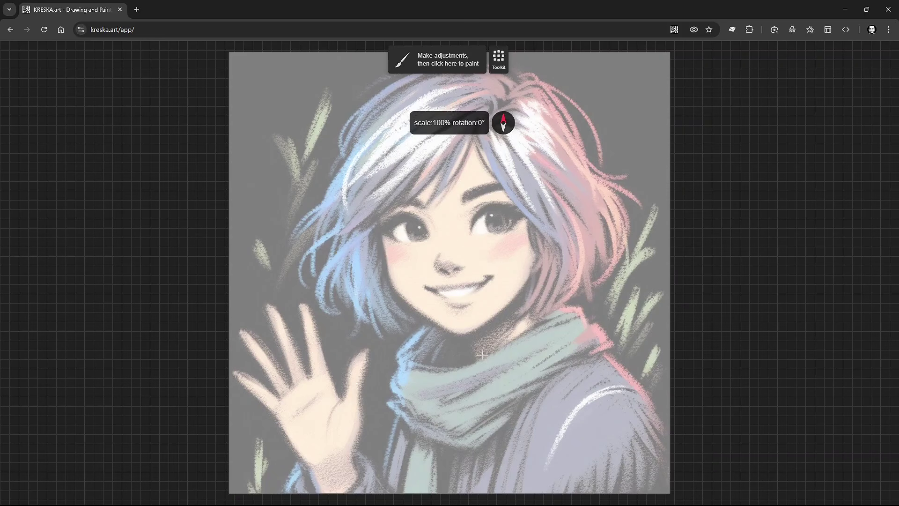
# Step: Scale the reference image to 83%, shift it slightly up and left on the canvas, and start painting with the preview window closed
pyautogui.scroll(-5, 484, 297)
pyautogui.scroll(5, 487, 305)
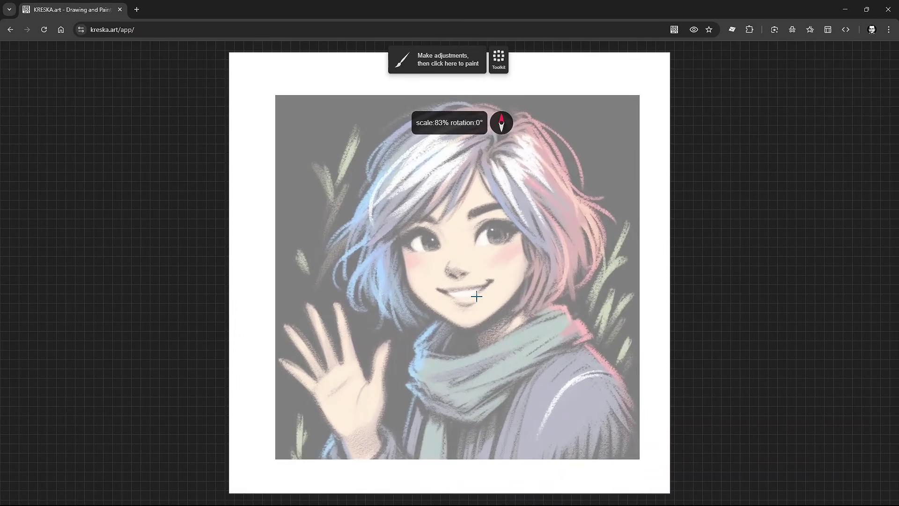
pyautogui.scroll(-1, 464, 276)
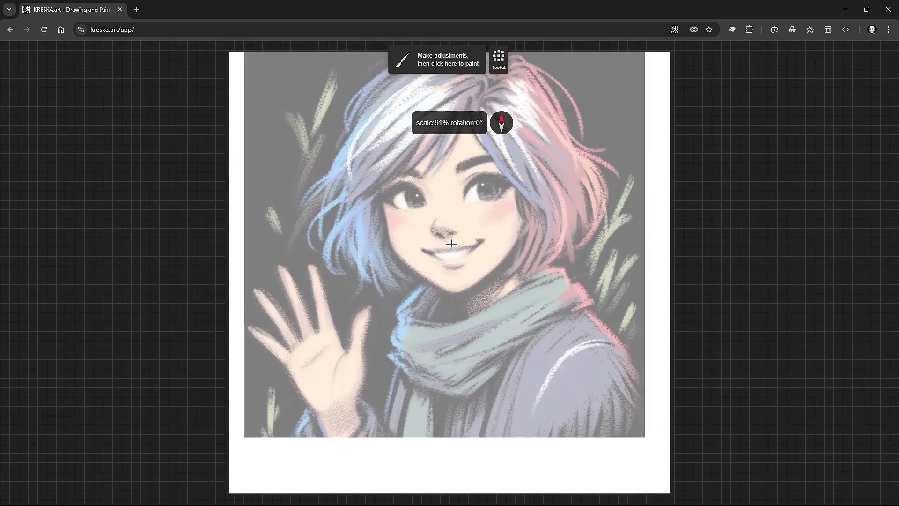
pyautogui.scroll(2, 468, 267)
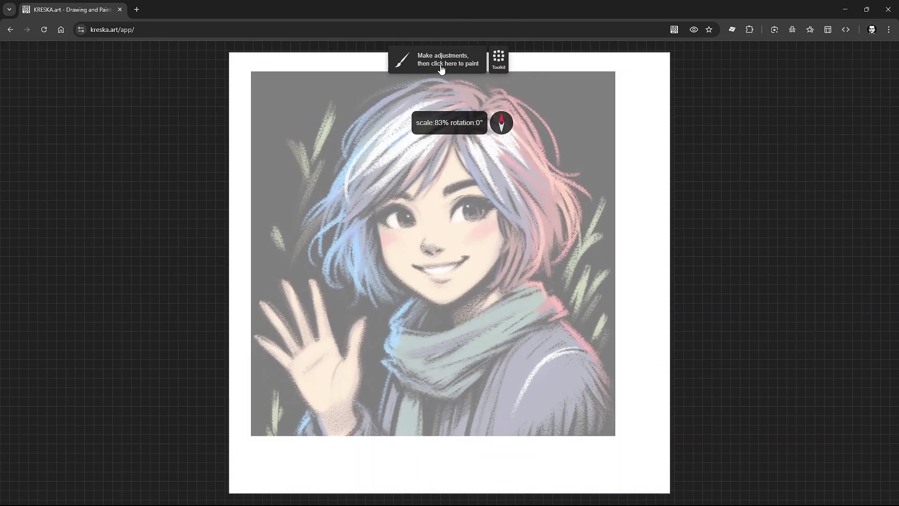
pyautogui.click(434, 56)
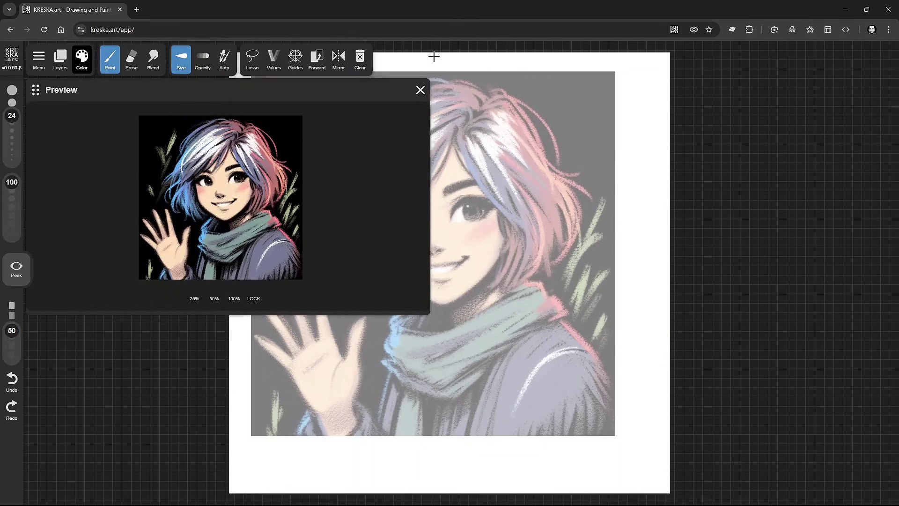
pyautogui.click(420, 90)
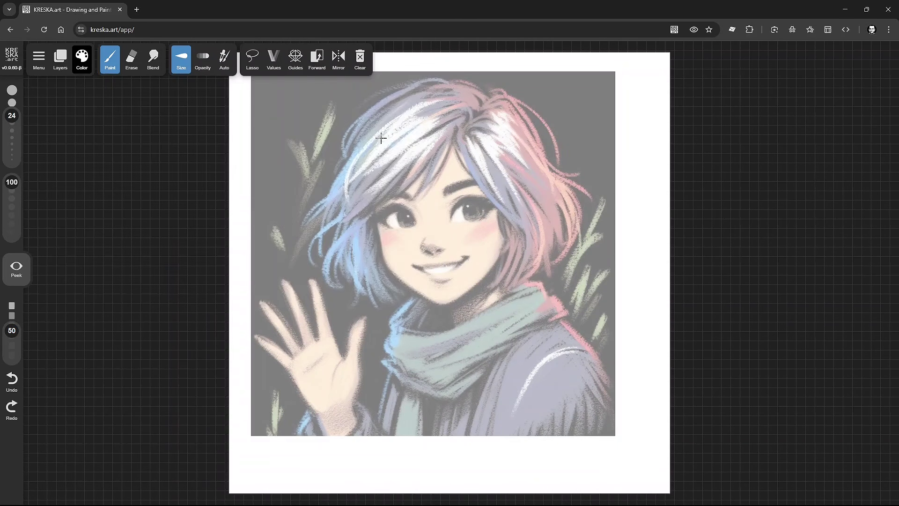
# Step: Start a new drawing and expand the options for creating a canvas with a reference from file or camera
pyautogui.click(38, 62)
pyautogui.scroll(3, 158, 224)
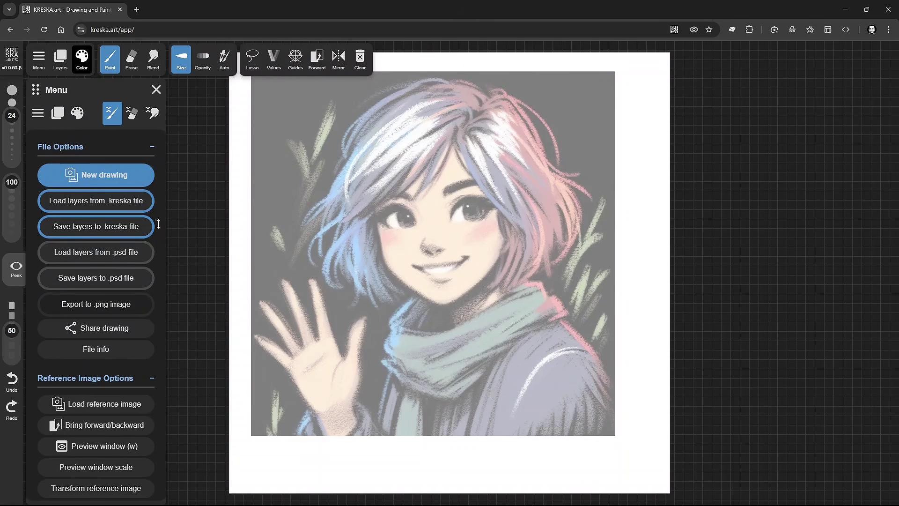
pyautogui.click(92, 174)
pyautogui.moveTo(104, 174); pyautogui.dragTo(81, 437)
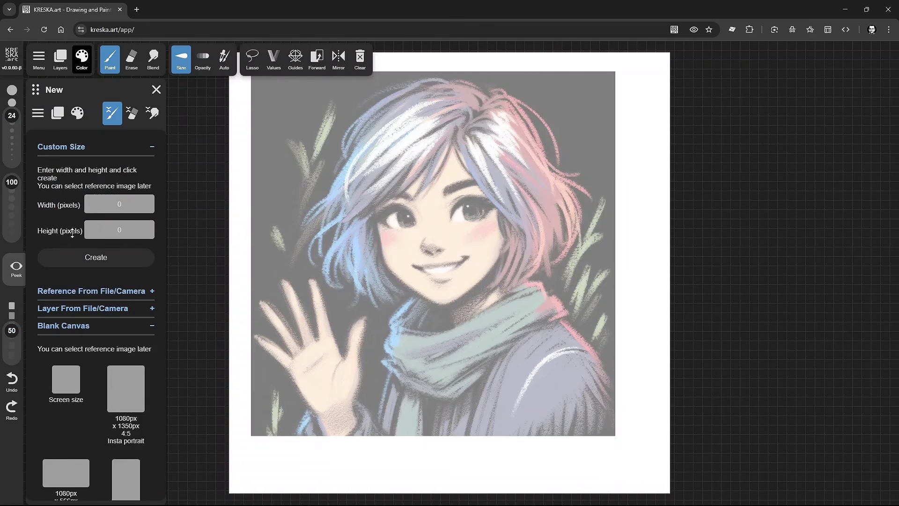
pyautogui.click(114, 291)
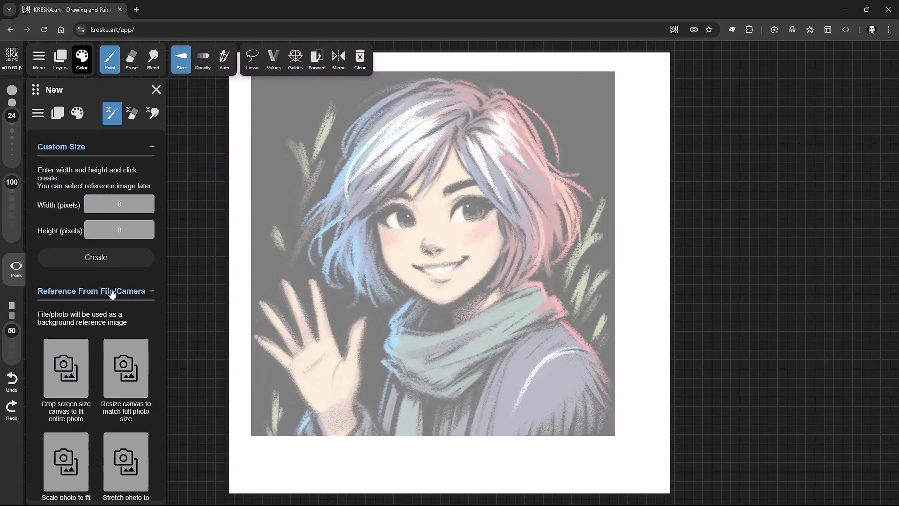
pyautogui.moveTo(86, 288); pyautogui.dragTo(99, 146)
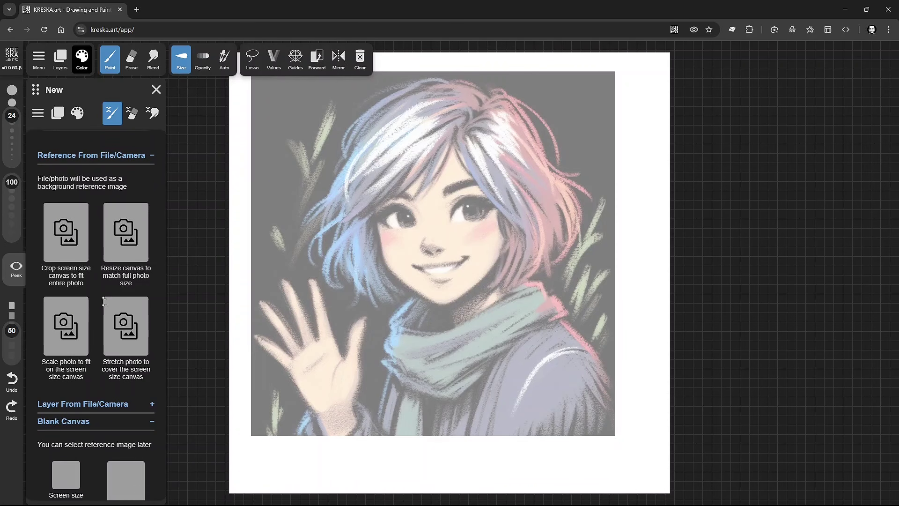
# Step: Create a canvas resized to match the full photo size with hi.jpeg as reference, and close the preview window
pyautogui.click(126, 238)
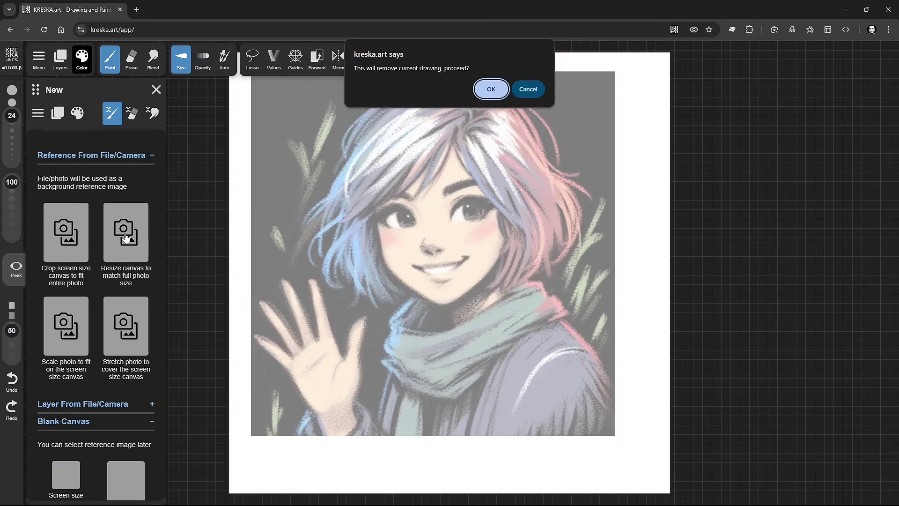
pyautogui.click(490, 94)
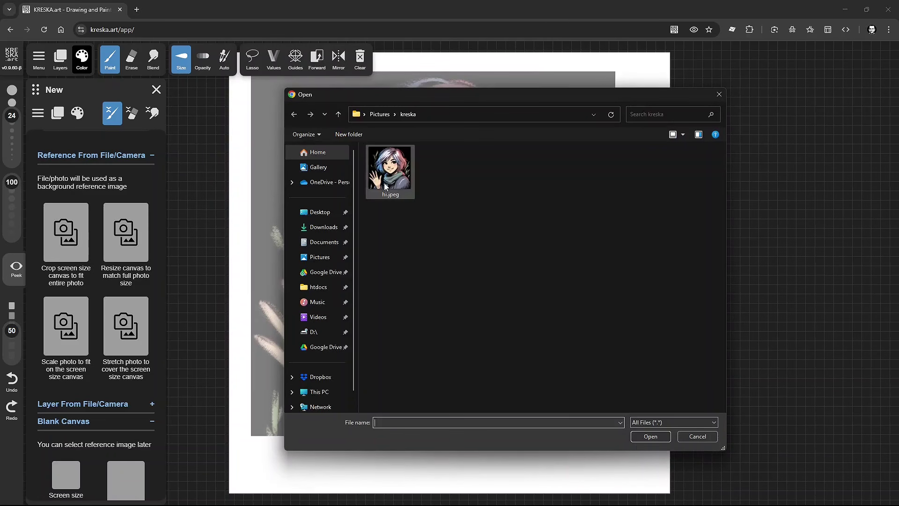
pyautogui.click(396, 174)
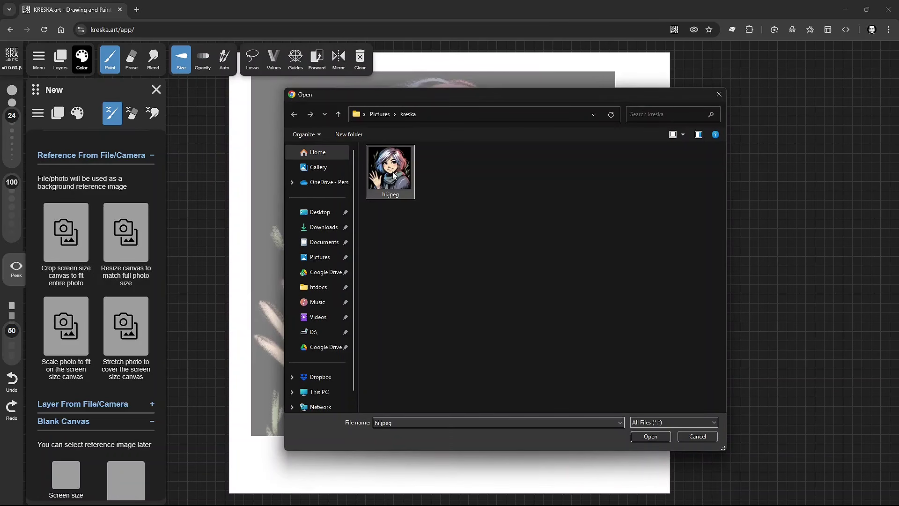
pyautogui.click(649, 438)
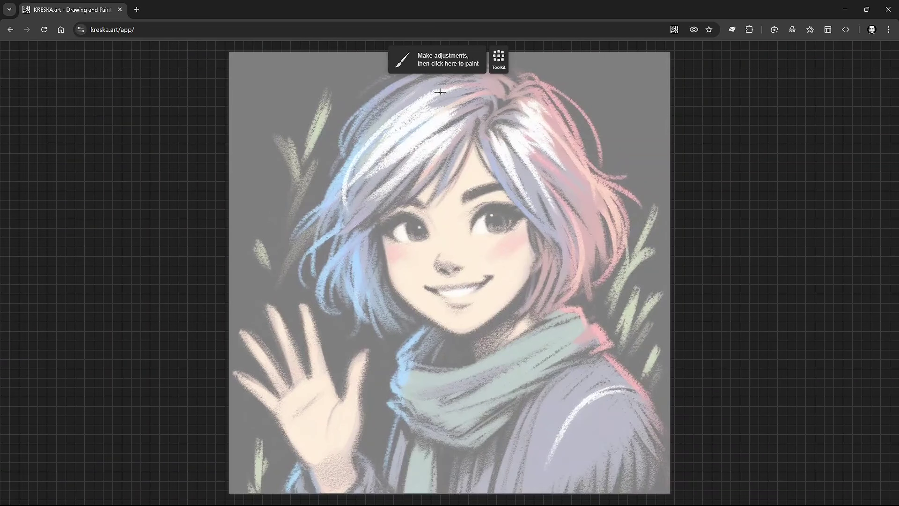
pyautogui.click(409, 62)
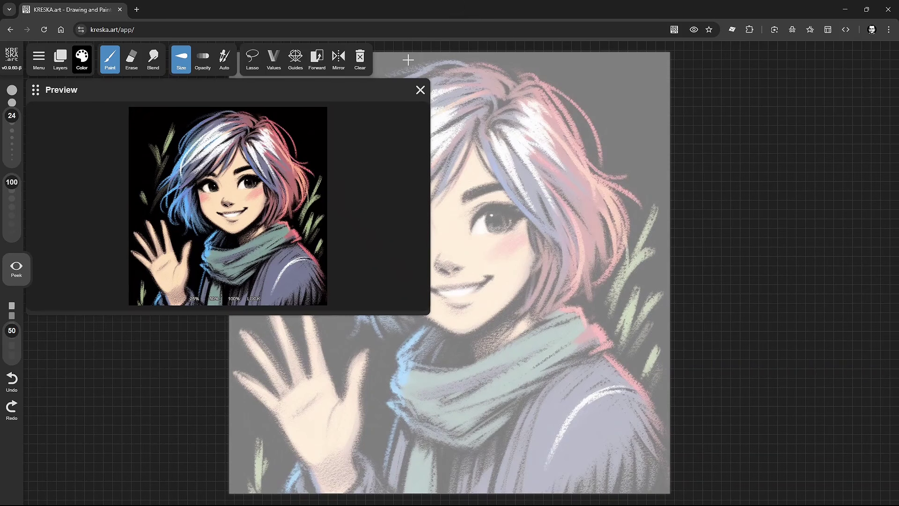
pyautogui.click(420, 90)
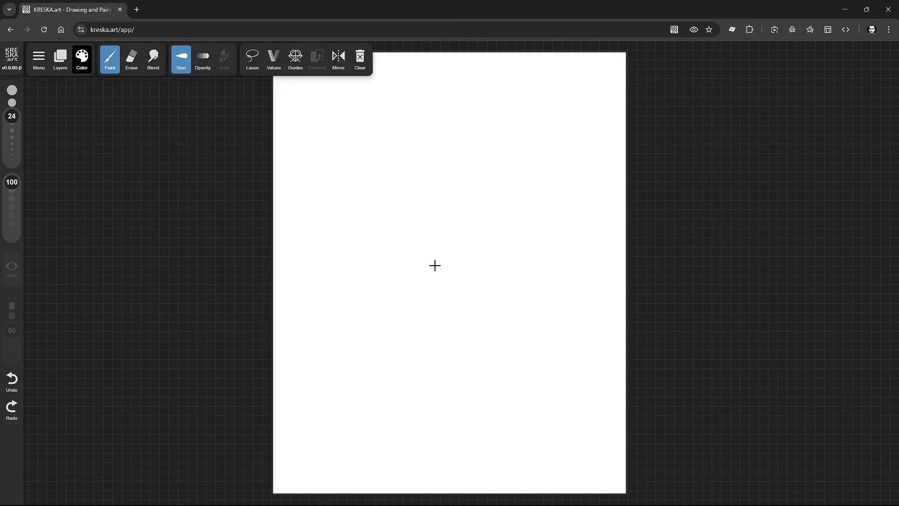
# Step: Check the blank portrait canvas's layer list and try importing an image to the layer
pyautogui.click(61, 60)
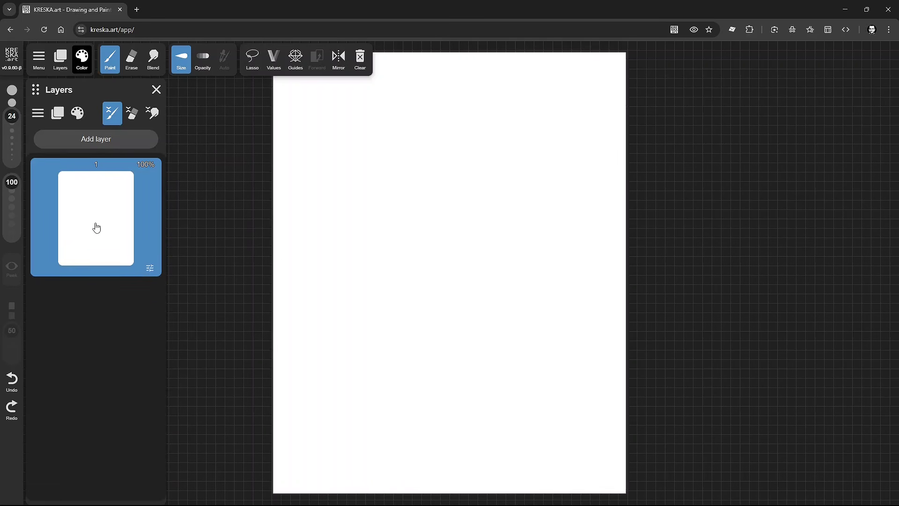
pyautogui.click(37, 114)
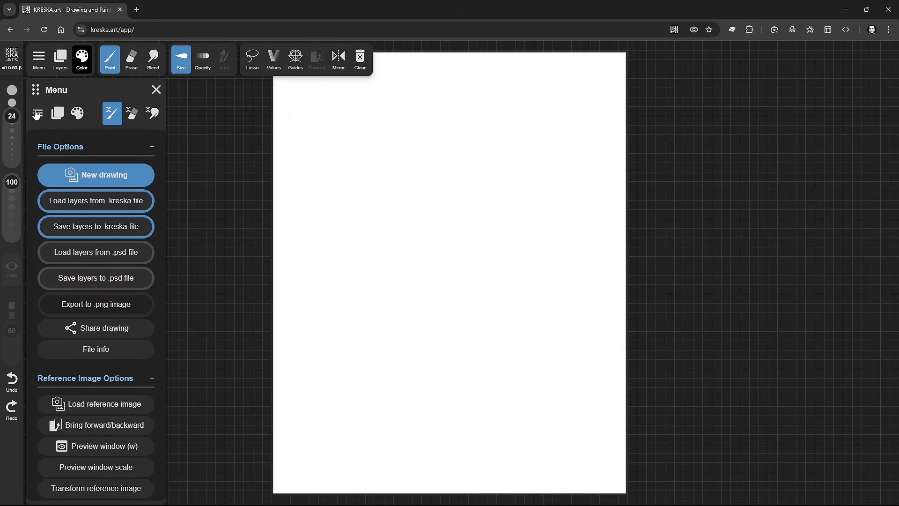
pyautogui.scroll(-5, 104, 433)
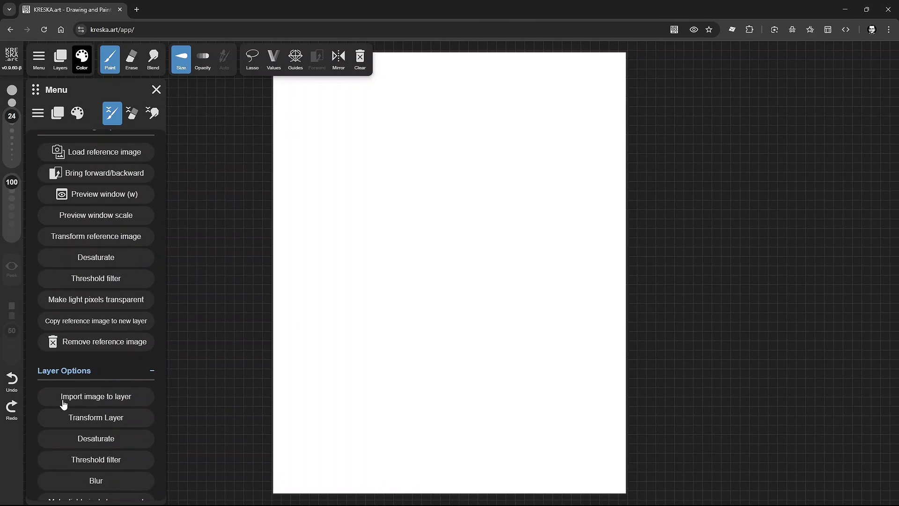
pyautogui.click(85, 399)
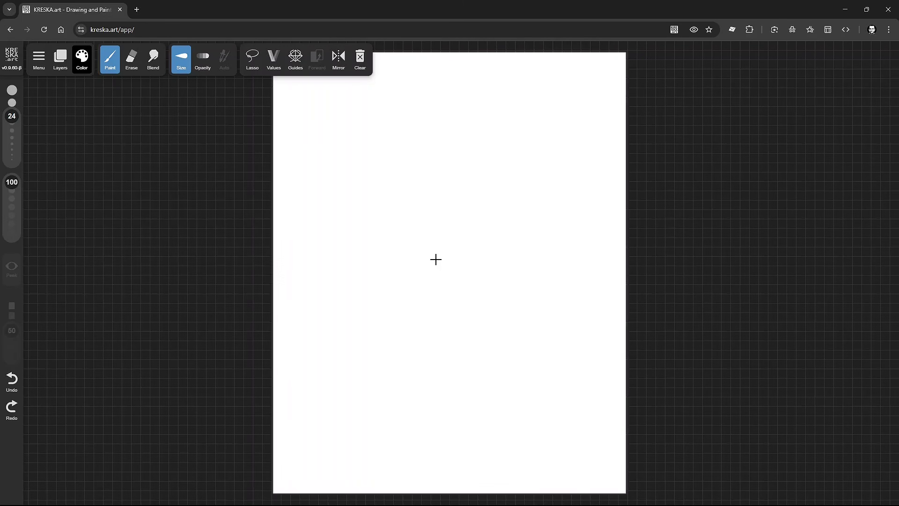
# Step: Create a new drawing with hi.jpeg as a layer, resizing the canvas to match the original image size
pyautogui.click(43, 63)
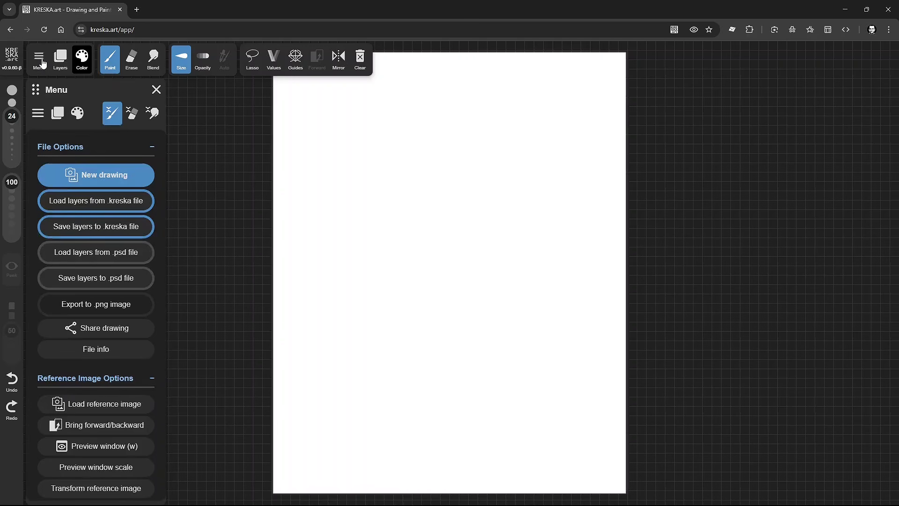
pyautogui.click(108, 181)
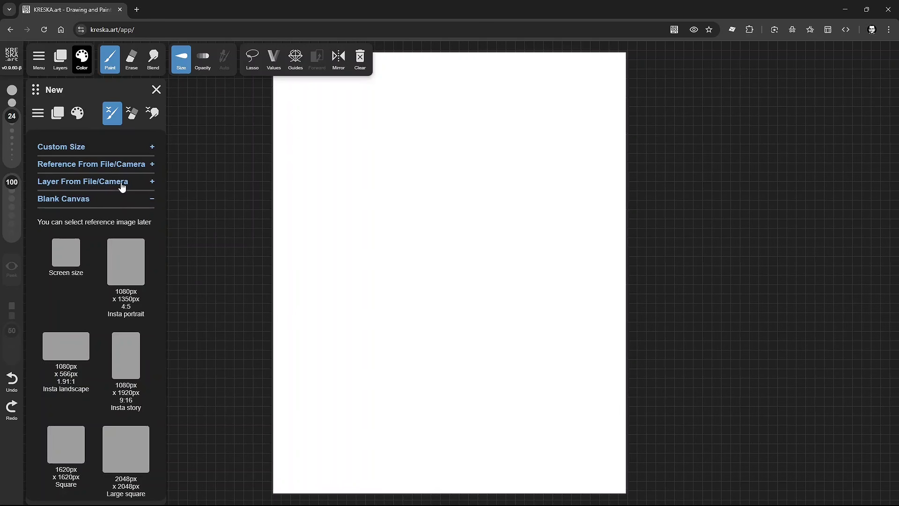
pyautogui.click(98, 186)
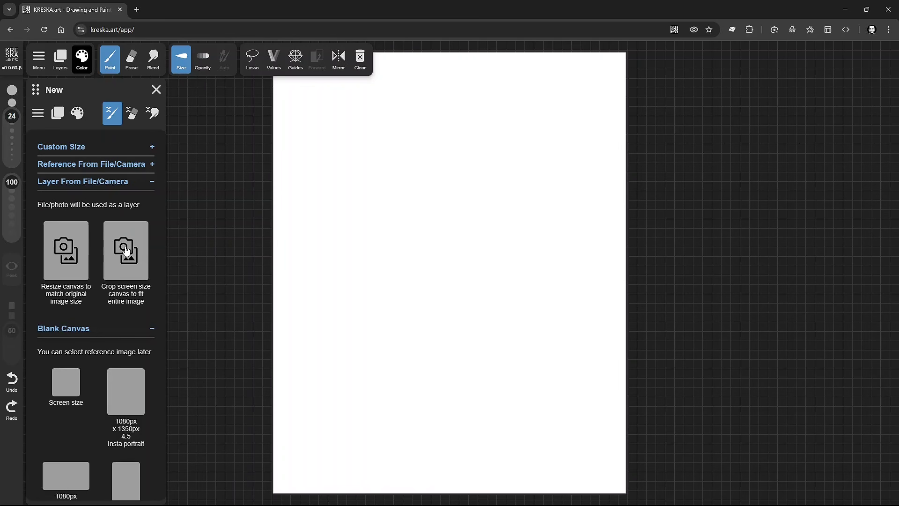
pyautogui.click(65, 253)
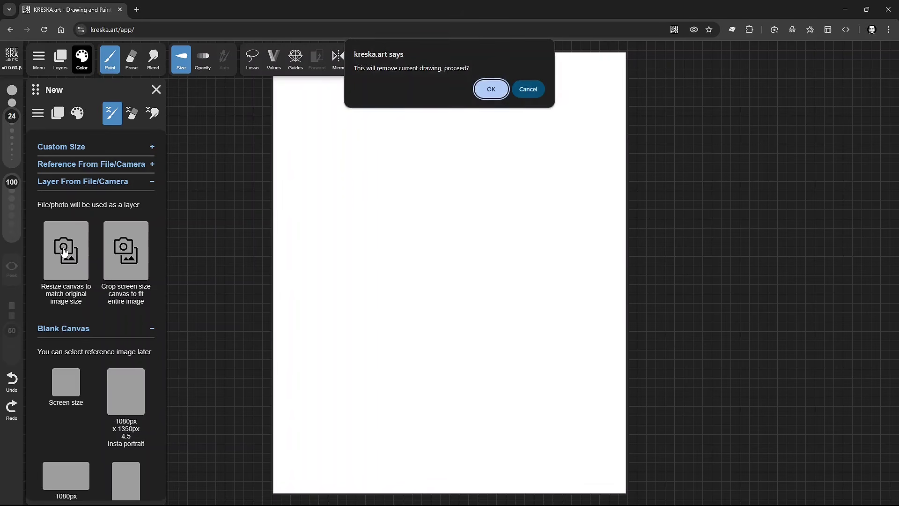
pyautogui.click(481, 91)
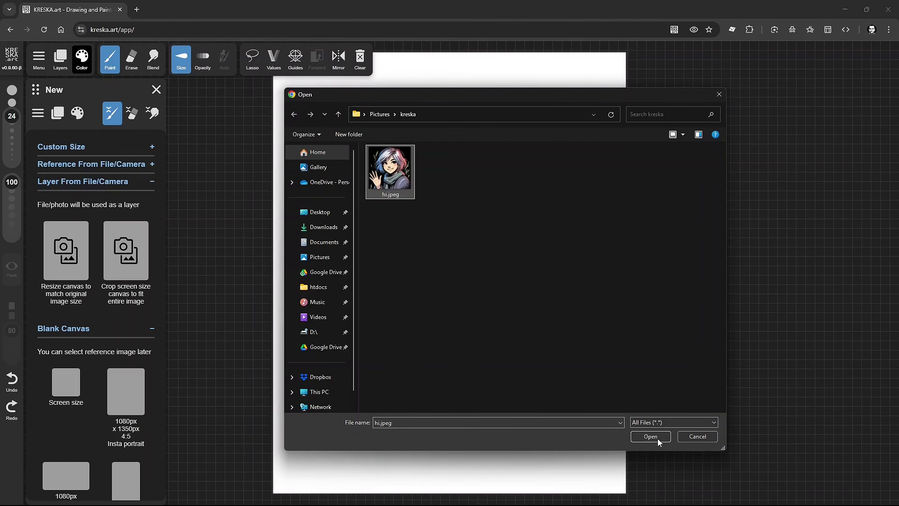
pyautogui.click(656, 435)
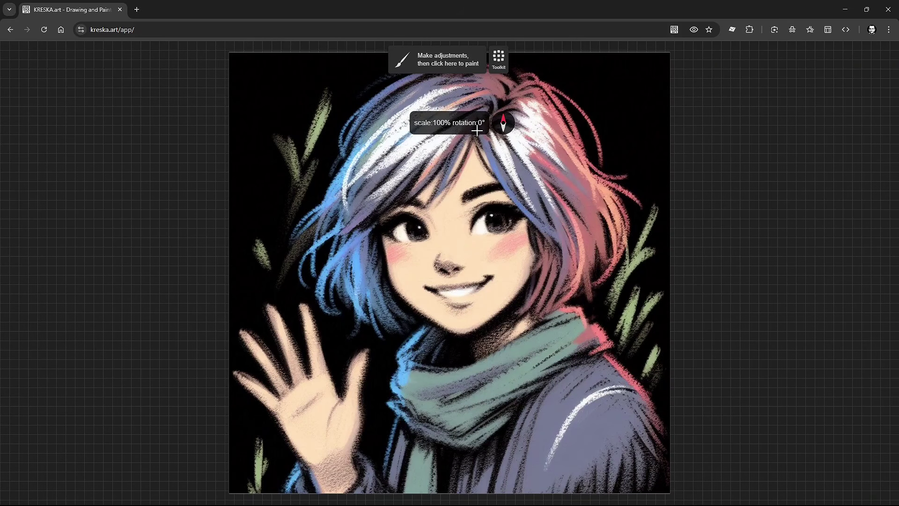
pyautogui.click(442, 60)
# Step: Show the layer list and paint black zigzag strokes across the portrait directly on the image layer
pyautogui.click(61, 57)
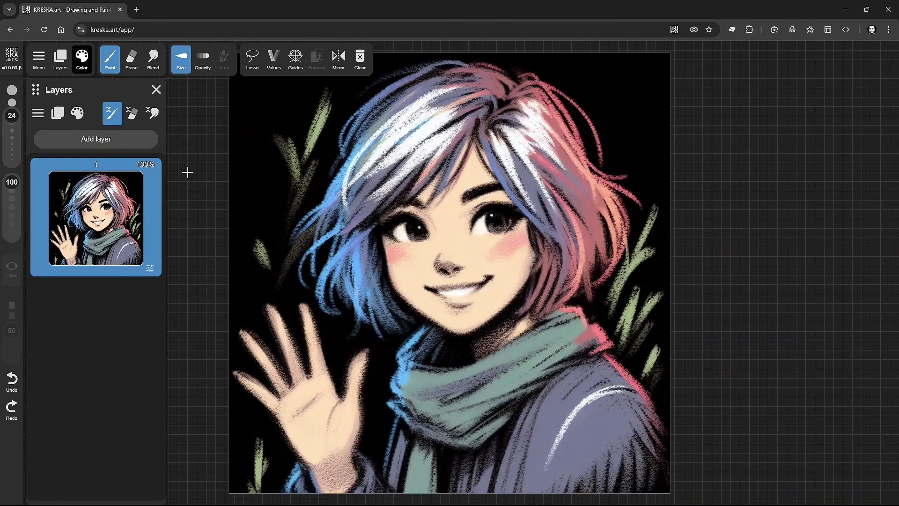
pyautogui.moveTo(470, 121)
pyautogui.mouseDown()
pyautogui.moveTo(328, 235)
pyautogui.moveTo(380, 282)
pyautogui.moveTo(606, 315)
pyautogui.moveTo(351, 459)
pyautogui.mouseUp()
pyautogui.moveTo(611, 399); pyautogui.dragTo(488, 451)
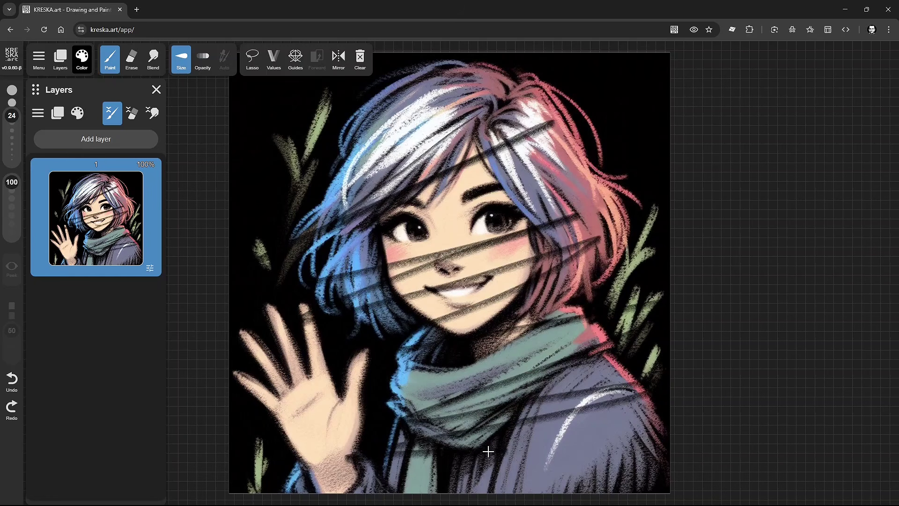
# Step: Switch the brush color to white #FFFFFF, paint zigzag strokes over the portrait, and return to the layer list
pyautogui.click(82, 59)
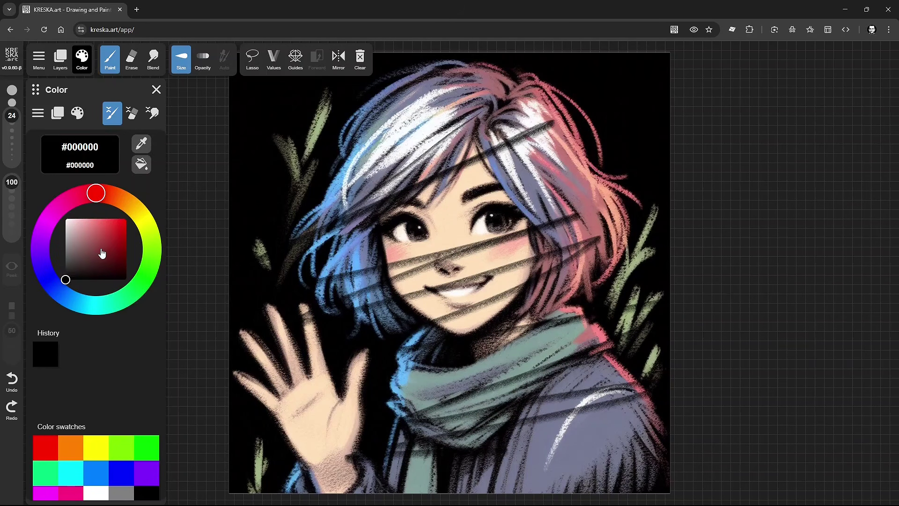
pyautogui.press('x')
pyautogui.moveTo(312, 109)
pyautogui.mouseDown()
pyautogui.moveTo(501, 178)
pyautogui.moveTo(621, 211)
pyautogui.moveTo(504, 247)
pyautogui.moveTo(318, 350)
pyautogui.moveTo(428, 410)
pyautogui.moveTo(606, 447)
pyautogui.mouseUp()
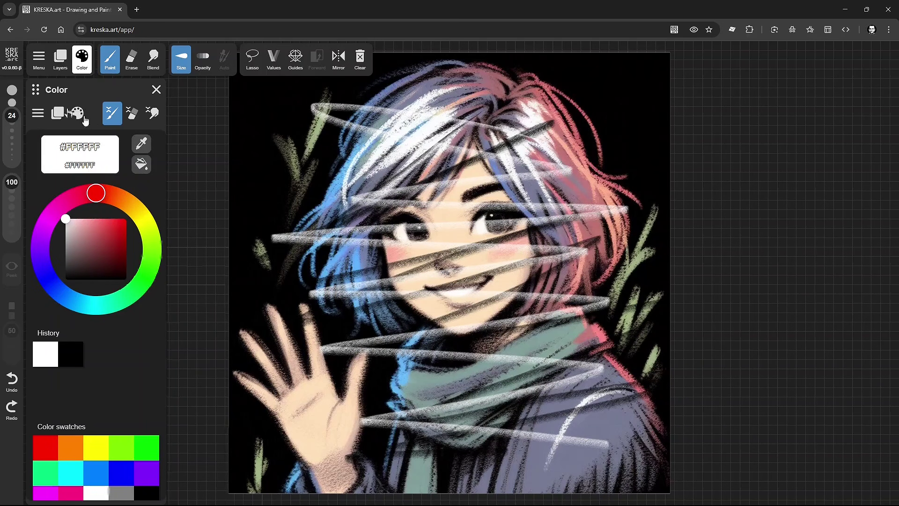
pyautogui.click(58, 112)
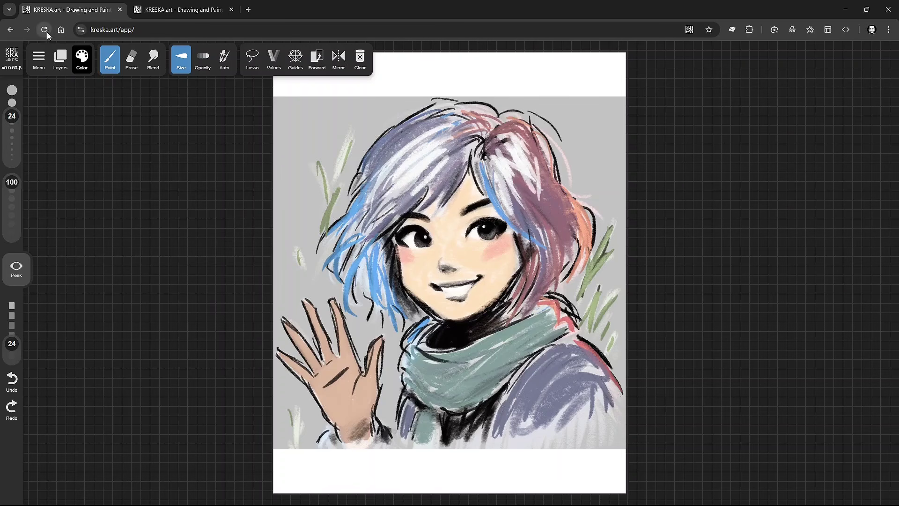
# Step: Reload the page holding the portrait drawing, confirm the reload, and close its browser tab
pyautogui.click(44, 30)
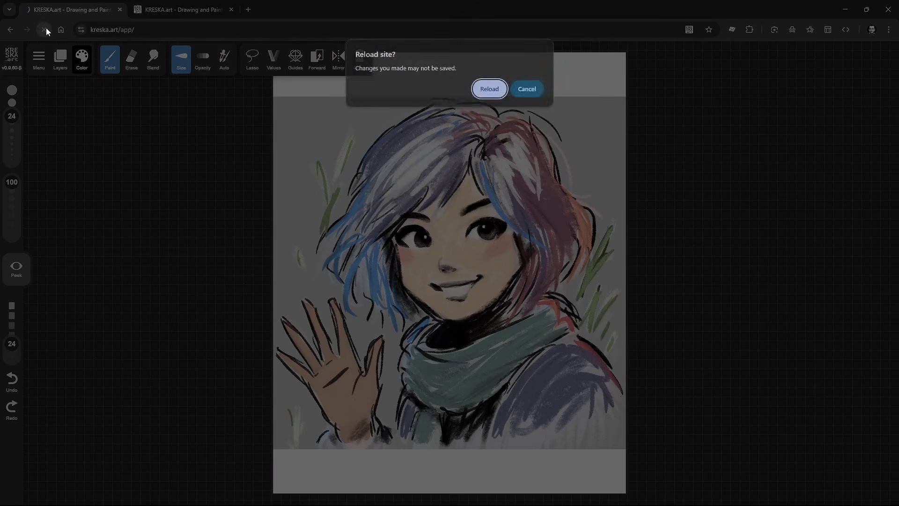
pyautogui.click(493, 92)
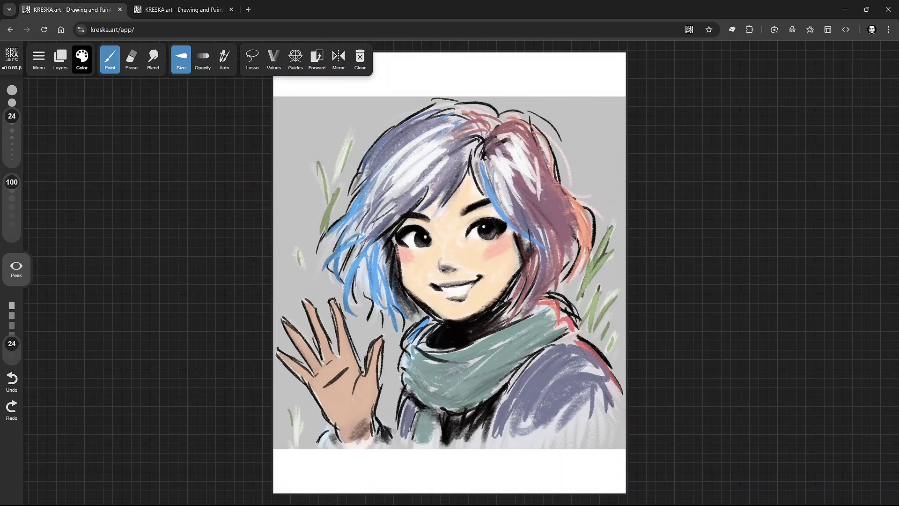
pyautogui.click(120, 10)
# Step: Look over the kreska.art home page and start painting to continue the existing drawing
pyautogui.scroll(-4, 254, 299)
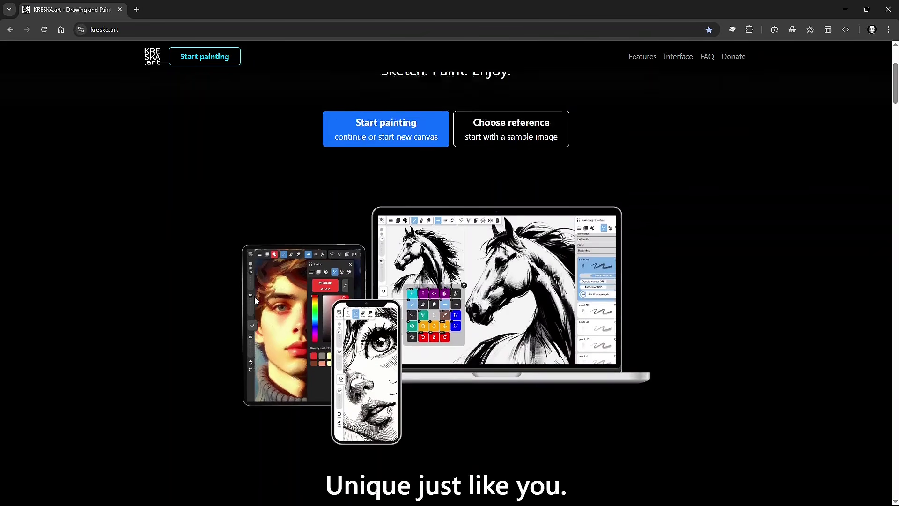
pyautogui.scroll(4, 255, 297)
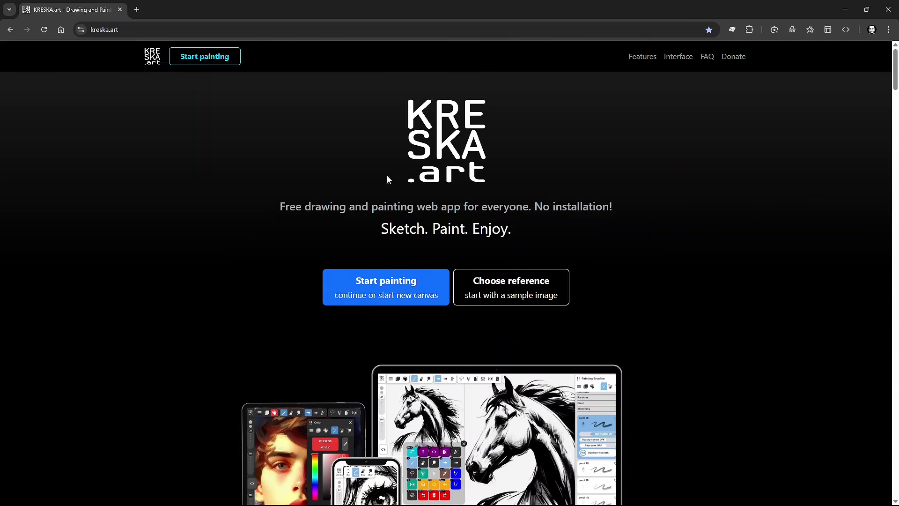
pyautogui.click(375, 285)
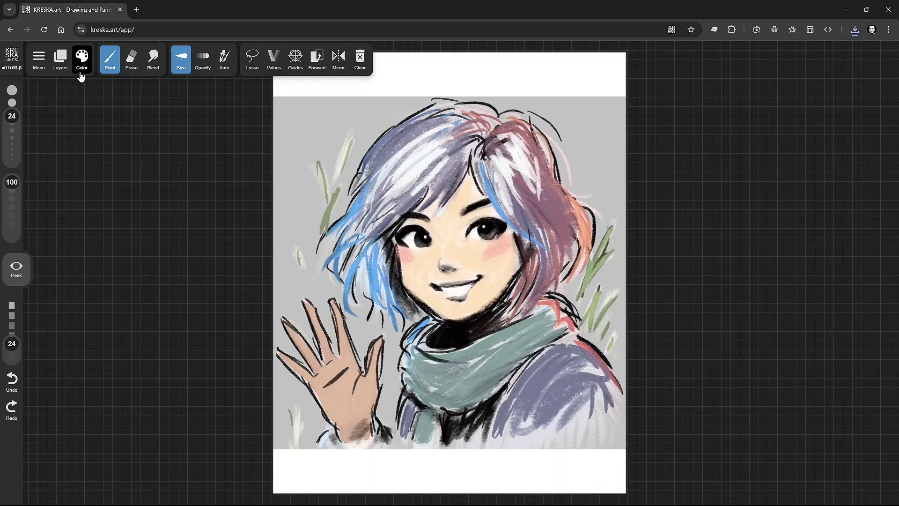
# Step: Save the drawing's layers to a .kreska file in the kreska pictures folder, keeping the default file name
pyautogui.click(38, 61)
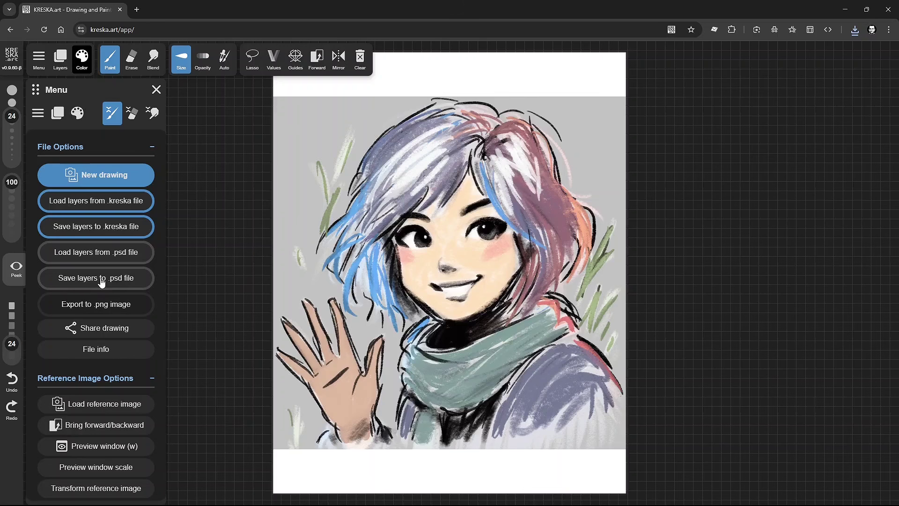
pyautogui.click(107, 227)
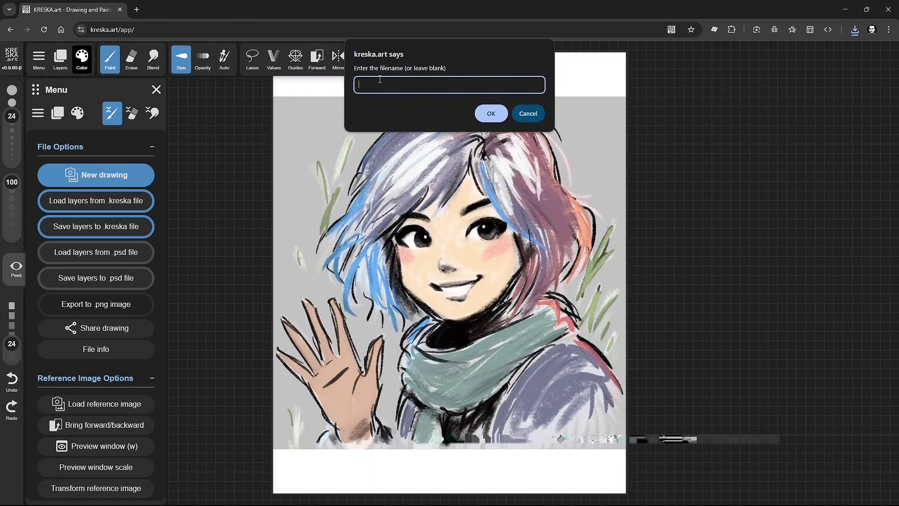
pyautogui.click(493, 112)
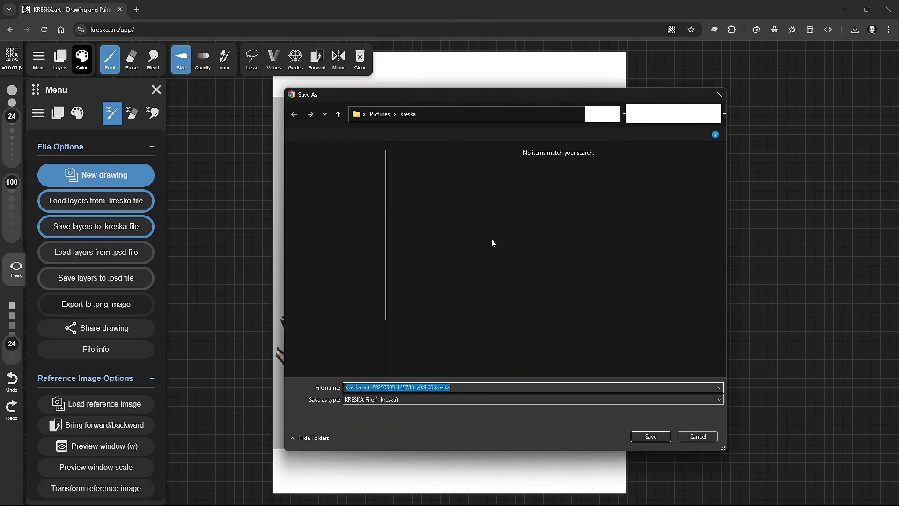
pyautogui.click(651, 436)
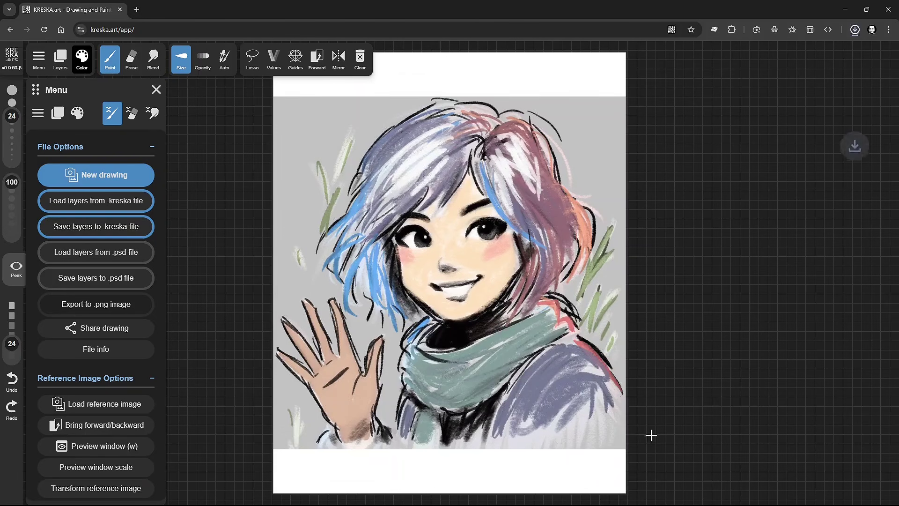
# Step: Export the portrait drawing as a .png image to the kreska folder under the default file name
pyautogui.click(77, 306)
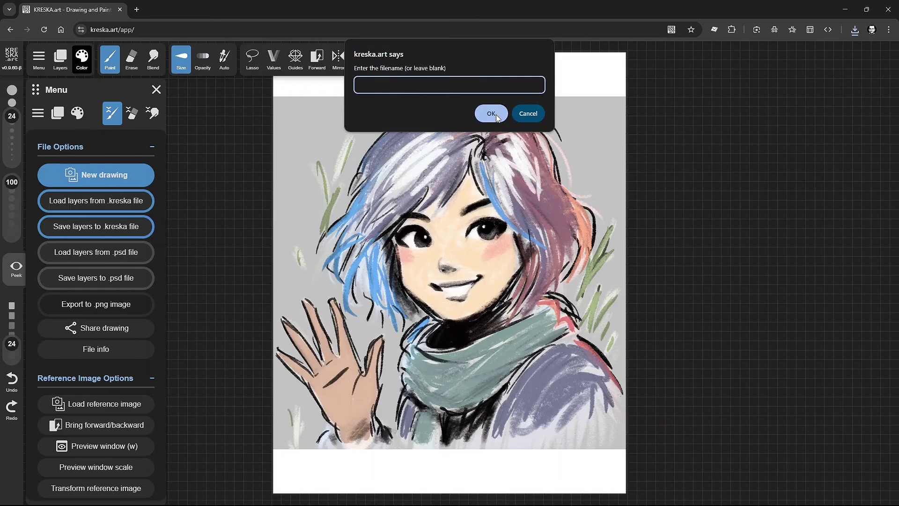
pyautogui.click(491, 113)
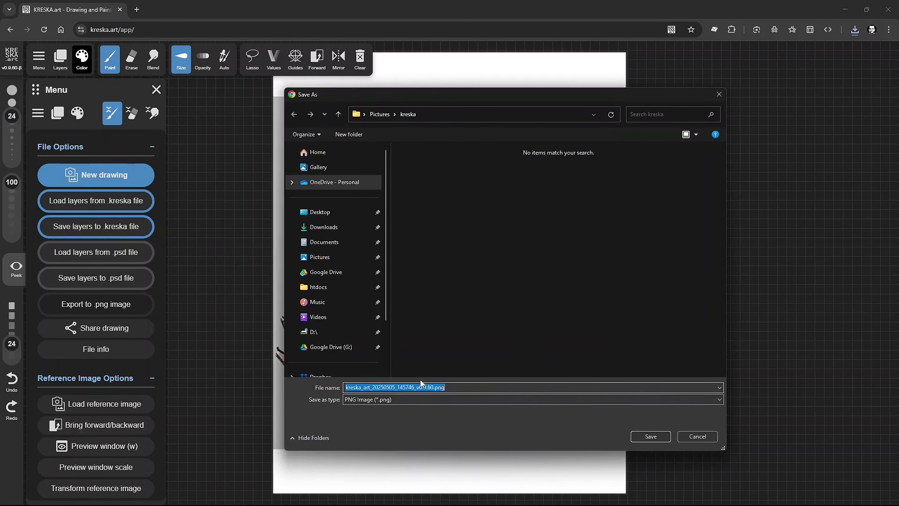
pyautogui.click(650, 436)
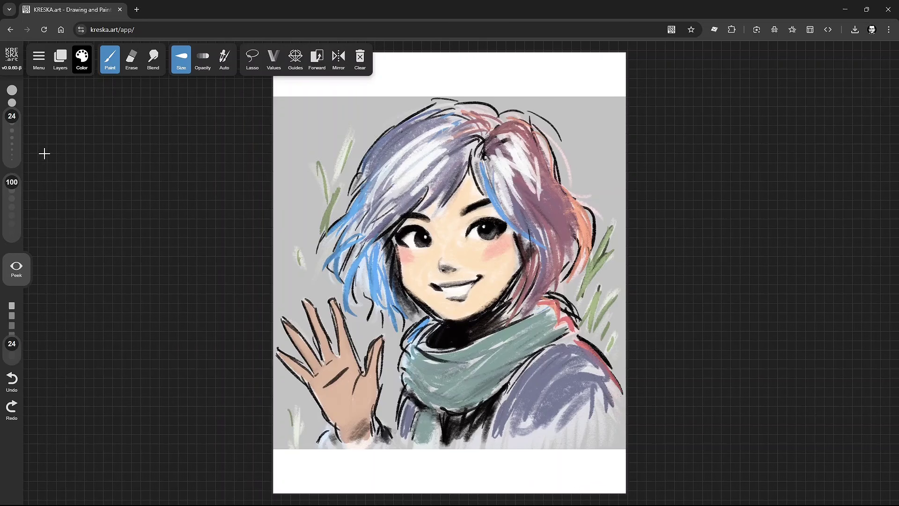
# Step: Scale the interface with the browser page zoom up to 175%, down to 75%, and reset it to the default
pyautogui.hotkey('ctrl', '+')
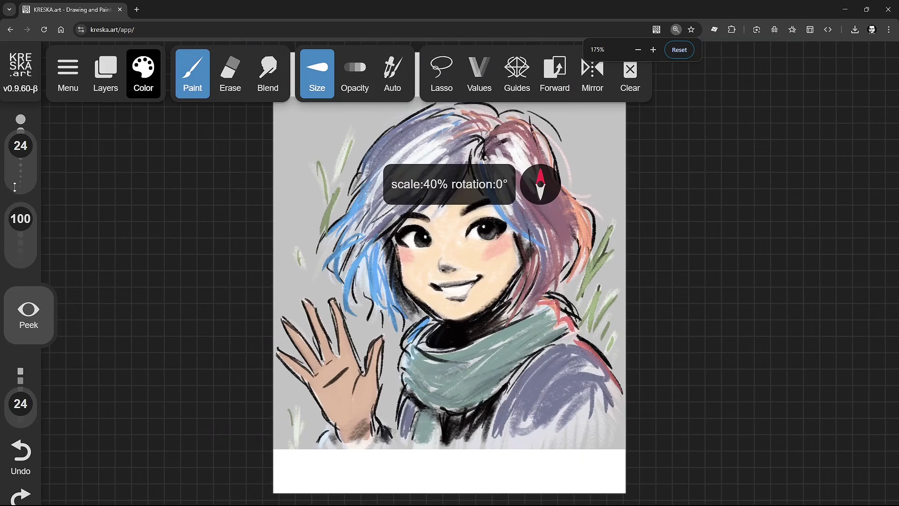
pyautogui.hotkey('ctrl', '-')
pyautogui.hotkey('ctrl', '-')
pyautogui.hotkey('ctrl', '-')
pyautogui.hotkey('ctrl', '-')
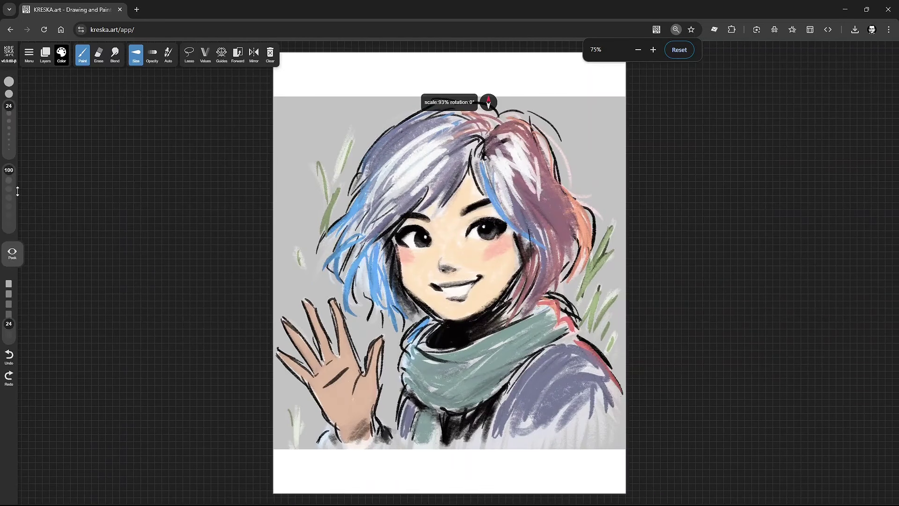
pyautogui.hotkey('ctrl', '0')
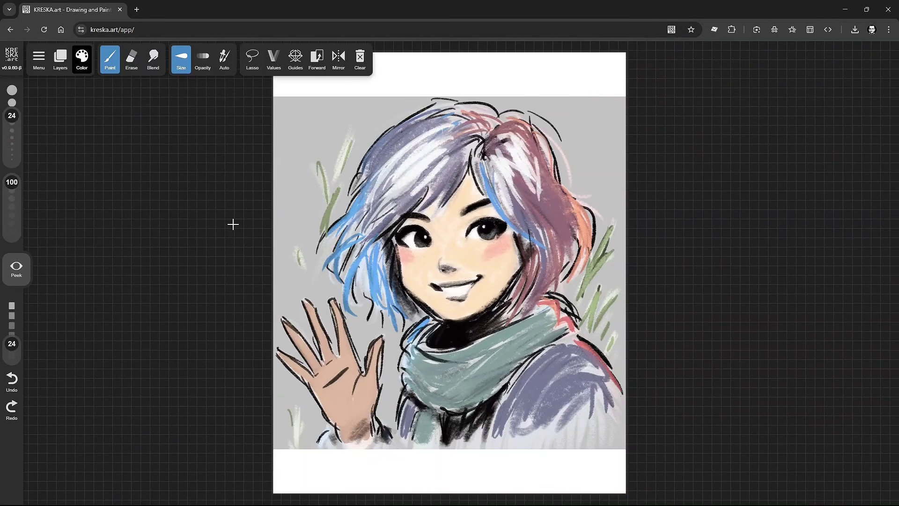
# Step: Enlarge the interface to 150% page zoom, and shrink it to one level below 90%
pyautogui.hotkey('ctrl', '+')
pyautogui.hotkey('ctrl', '+')
pyautogui.hotkey('ctrl', '+')
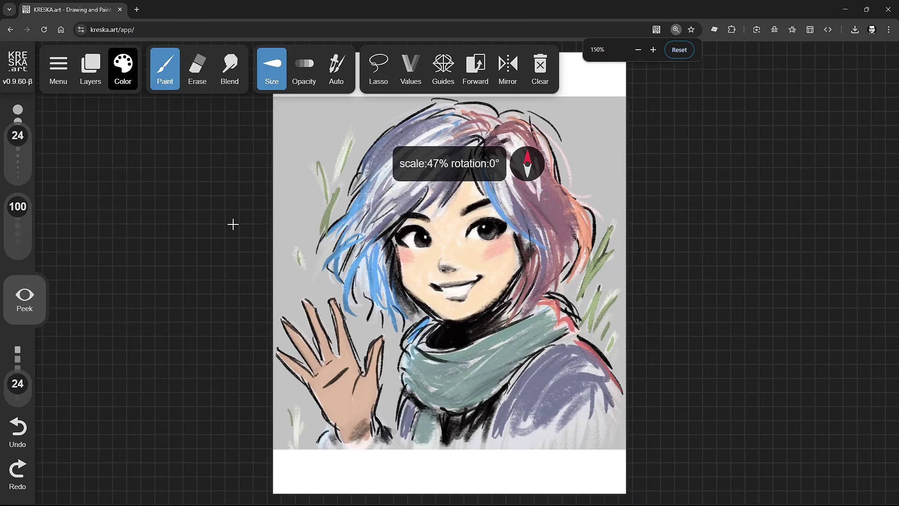
pyautogui.hotkey('ctrl', '-')
pyautogui.hotkey('ctrl', '-')
pyautogui.hotkey('ctrl', '-')
pyautogui.hotkey('ctrl', '-')
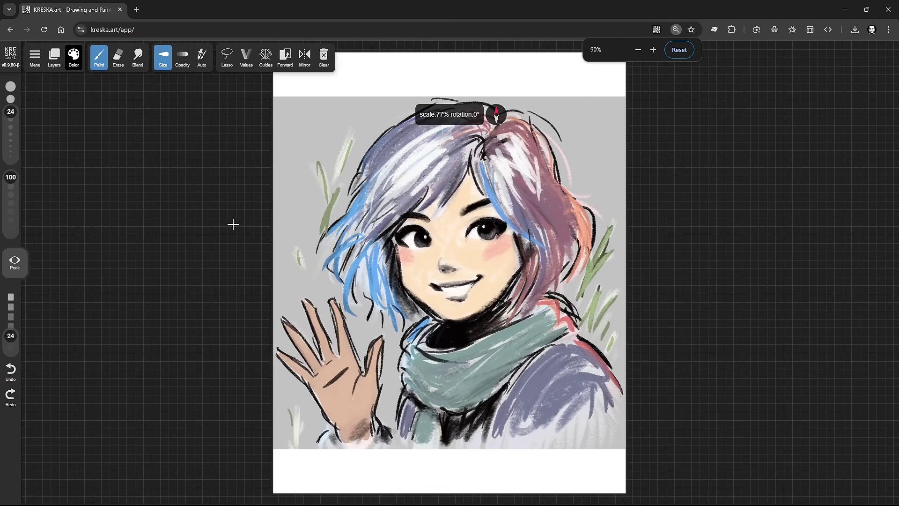
pyautogui.hotkey('ctrl', '-')
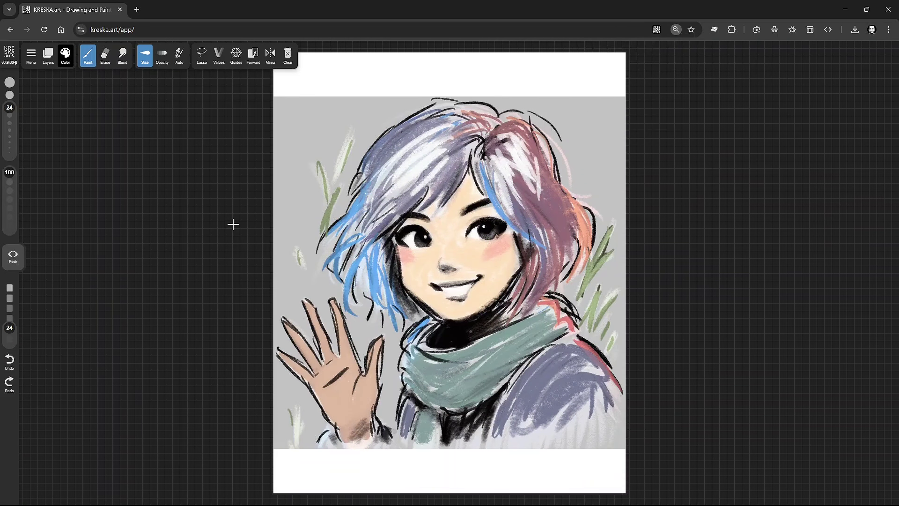
# Step: Show the drawing app in full screen, return to the normal window, and reset the page zoom
pyautogui.press('F11')
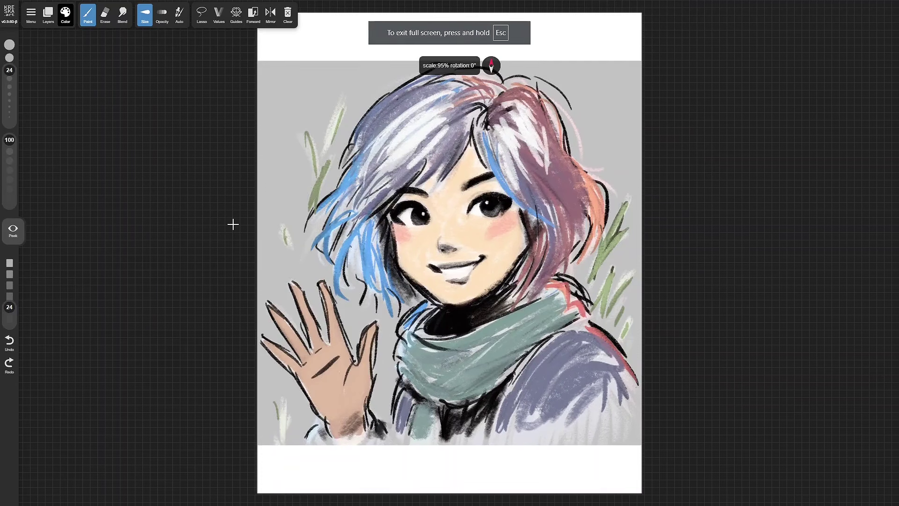
pyautogui.press('F11')
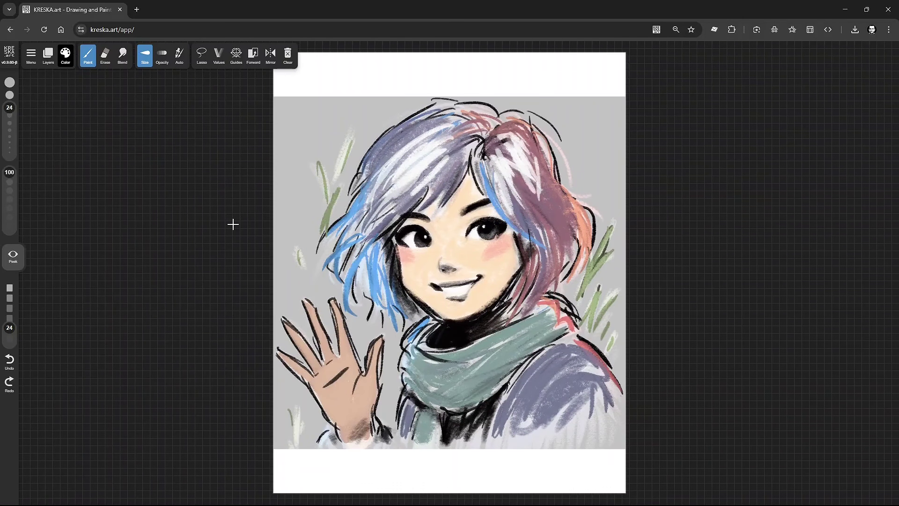
pyautogui.hotkey('ctrl', '0')
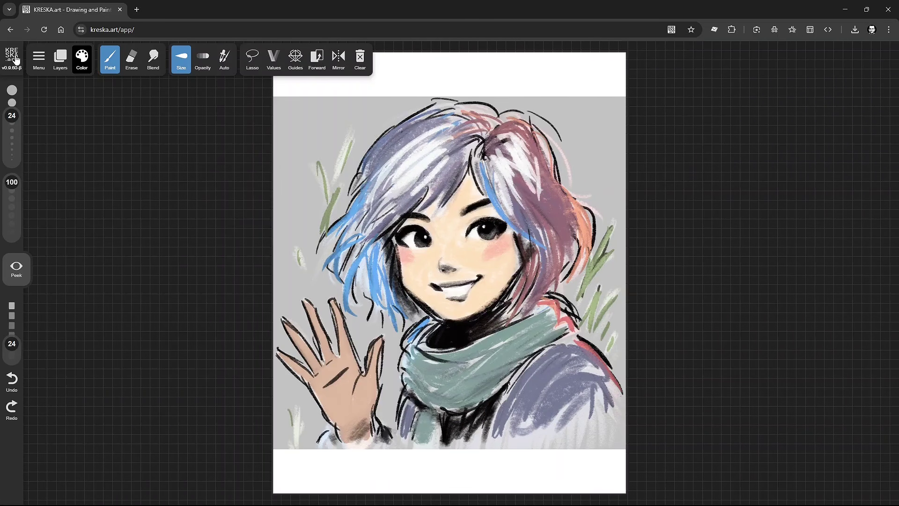
pyautogui.click(13, 58)
pyautogui.click(13, 58)
pyautogui.click(14, 58)
pyautogui.click(14, 59)
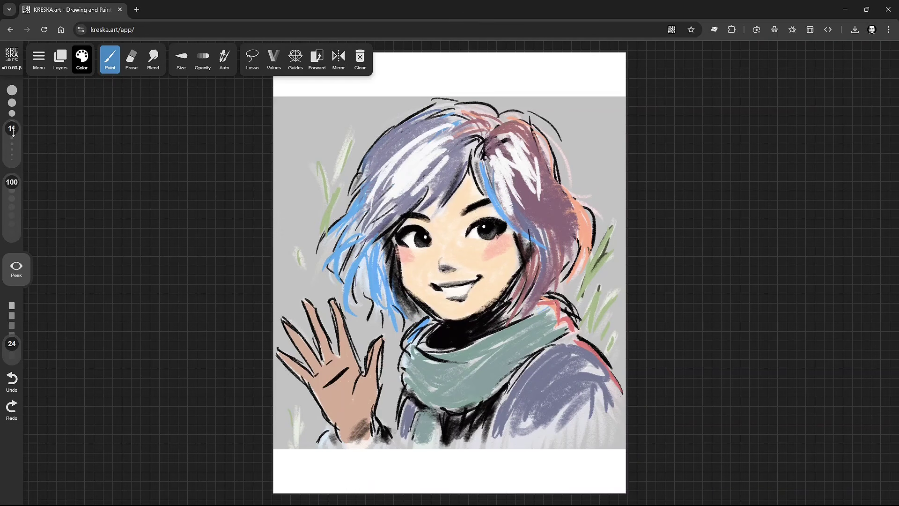
# Step: Paint black strokes over the portrait with a very thin brush, a very thick brush, and a brush size of 21
pyautogui.moveTo(13, 133)
pyautogui.mouseDown()
pyautogui.moveTo(12, 91)
pyautogui.moveTo(12, 154)
pyautogui.mouseUp()
pyautogui.moveTo(351, 112)
pyautogui.mouseDown()
pyautogui.moveTo(294, 172)
pyautogui.moveTo(390, 101)
pyautogui.moveTo(291, 217)
pyautogui.moveTo(409, 121)
pyautogui.moveTo(431, 119)
pyautogui.moveTo(476, 143)
pyautogui.moveTo(500, 195)
pyautogui.moveTo(456, 317)
pyautogui.moveTo(494, 371)
pyautogui.moveTo(562, 363)
pyautogui.moveTo(531, 423)
pyautogui.mouseUp()
pyautogui.moveTo(12, 154); pyautogui.dragTo(11, 89)
pyautogui.moveTo(357, 127)
pyautogui.mouseDown()
pyautogui.moveTo(498, 92)
pyautogui.moveTo(577, 238)
pyautogui.mouseUp()
pyautogui.moveTo(21, 104); pyautogui.dragTo(17, 119)
pyautogui.moveTo(306, 190)
pyautogui.mouseDown()
pyautogui.moveTo(285, 231)
pyautogui.moveTo(287, 336)
pyautogui.moveTo(326, 392)
pyautogui.moveTo(367, 427)
pyautogui.mouseUp()
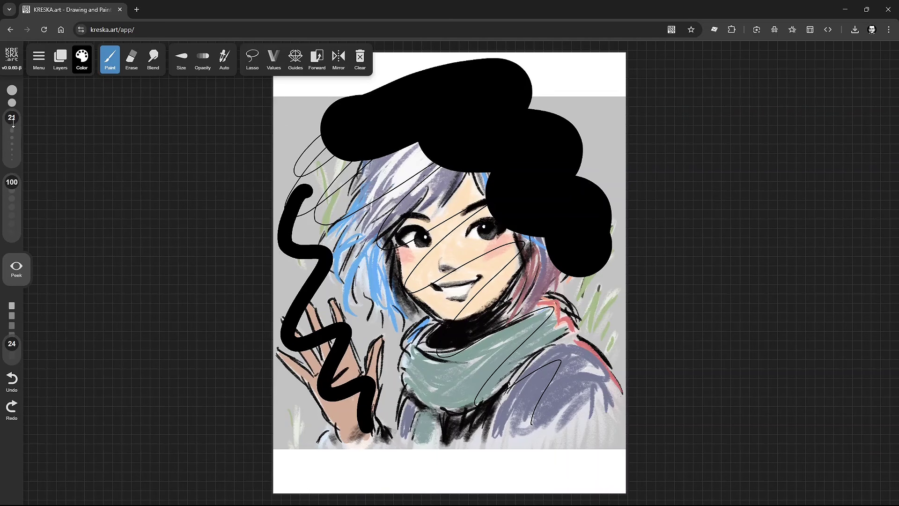
# Step: Paint black strokes over the hair, face, scarf and jacket at brush opacities of 9, 53 and 50
pyautogui.moveTo(11, 182); pyautogui.dragTo(11, 229)
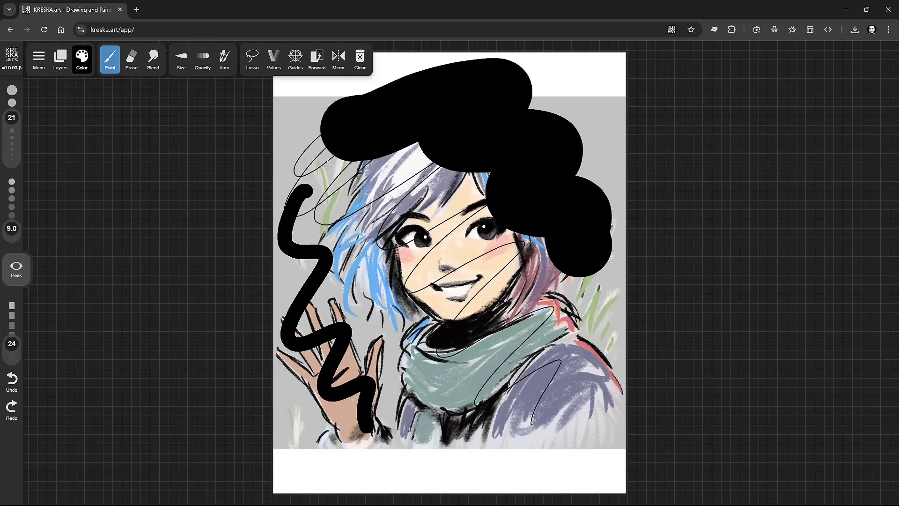
pyautogui.moveTo(335, 176)
pyautogui.mouseDown()
pyautogui.moveTo(375, 281)
pyautogui.moveTo(422, 367)
pyautogui.mouseUp()
pyautogui.moveTo(11, 228); pyautogui.dragTo(12, 205)
pyautogui.moveTo(378, 199)
pyautogui.mouseDown()
pyautogui.moveTo(427, 308)
pyautogui.moveTo(435, 413)
pyautogui.mouseUp()
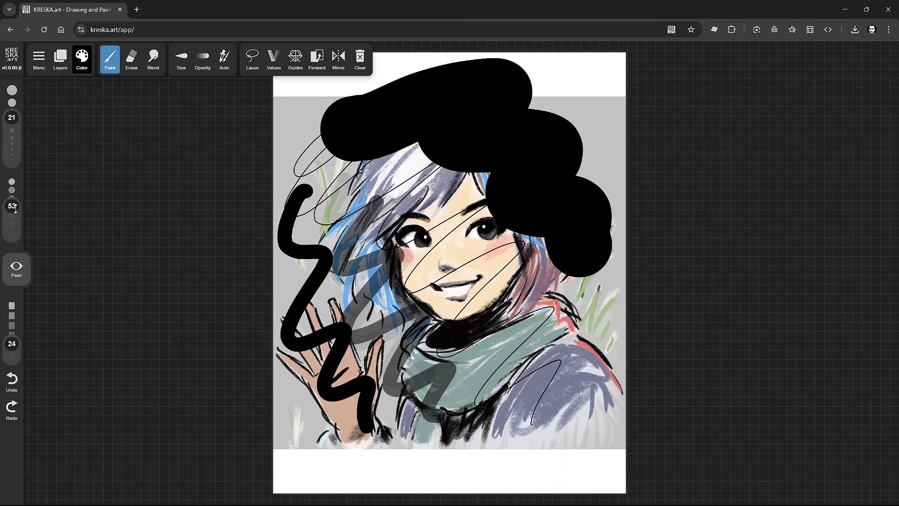
pyautogui.moveTo(15, 207)
pyautogui.mouseDown()
pyautogui.moveTo(11, 198)
pyautogui.moveTo(11, 206)
pyautogui.mouseUp()
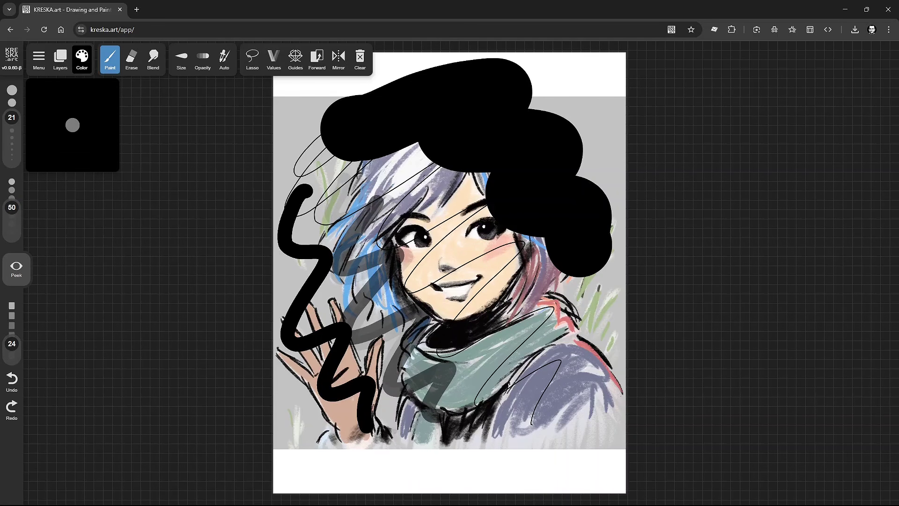
pyautogui.moveTo(410, 174)
pyautogui.mouseDown()
pyautogui.moveTo(505, 384)
pyautogui.moveTo(555, 408)
pyautogui.moveTo(553, 449)
pyautogui.moveTo(539, 369)
pyautogui.moveTo(464, 388)
pyautogui.moveTo(501, 436)
pyautogui.moveTo(583, 424)
pyautogui.moveTo(554, 453)
pyautogui.moveTo(538, 436)
pyautogui.moveTo(562, 387)
pyautogui.moveTo(520, 366)
pyautogui.moveTo(501, 313)
pyautogui.mouseUp()
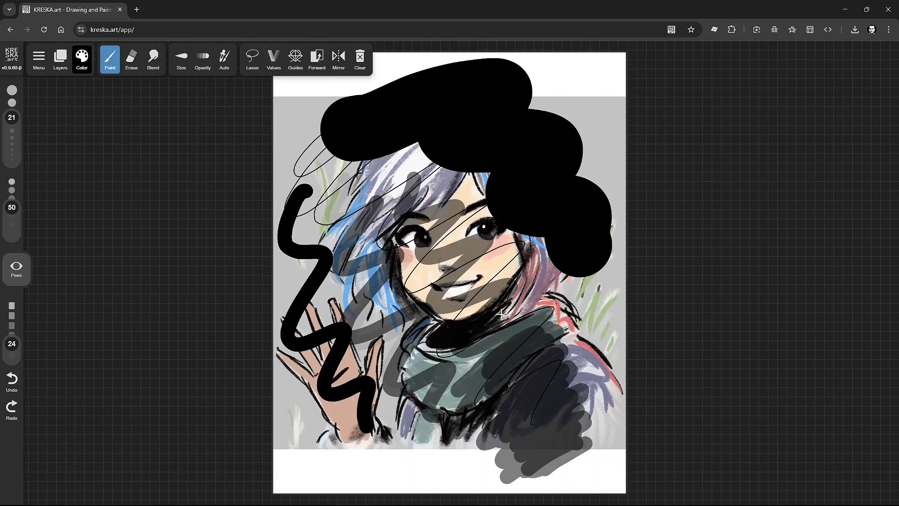
# Step: Peek at the reference image twice, and bring it forward over the drawing with its opacity set to 8
pyautogui.click(16, 268)
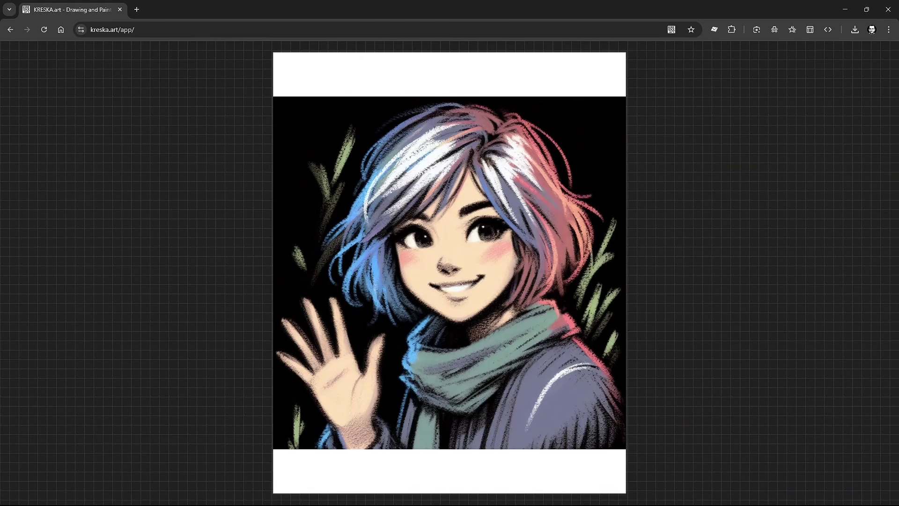
pyautogui.click(10, 266)
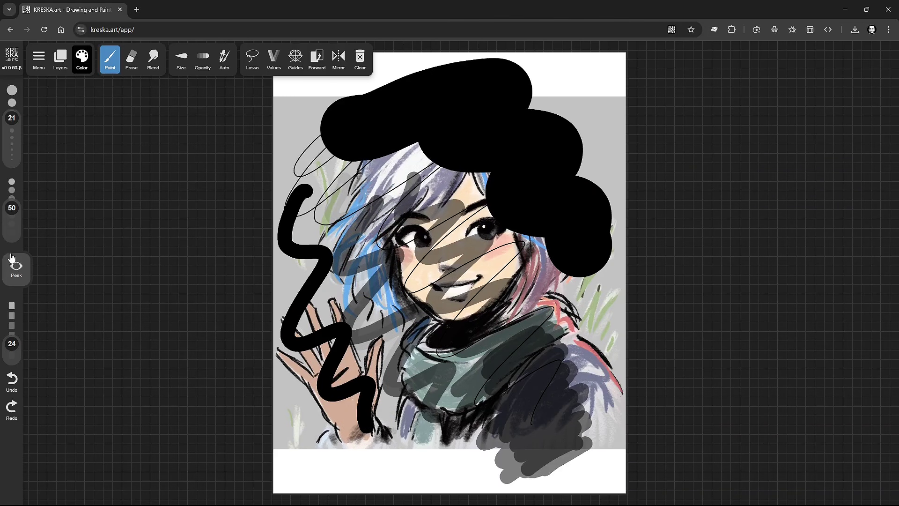
pyautogui.click(17, 275)
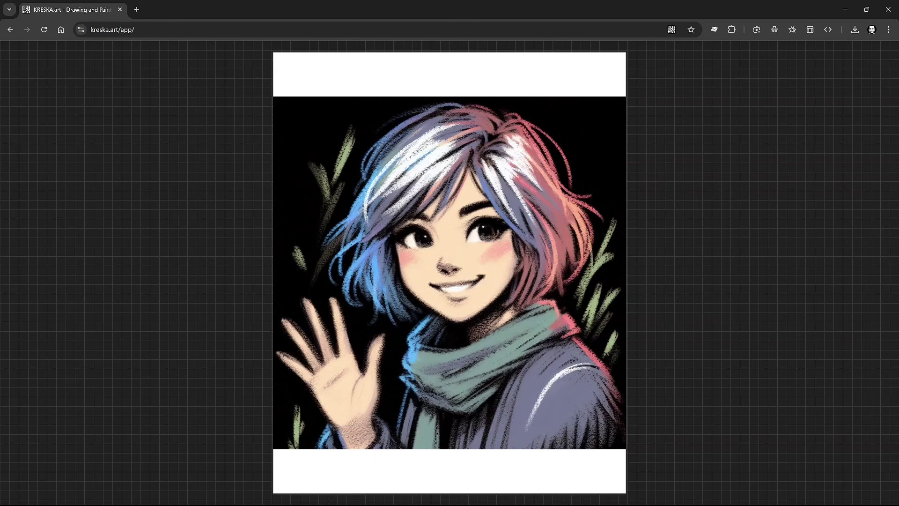
pyautogui.click(7, 263)
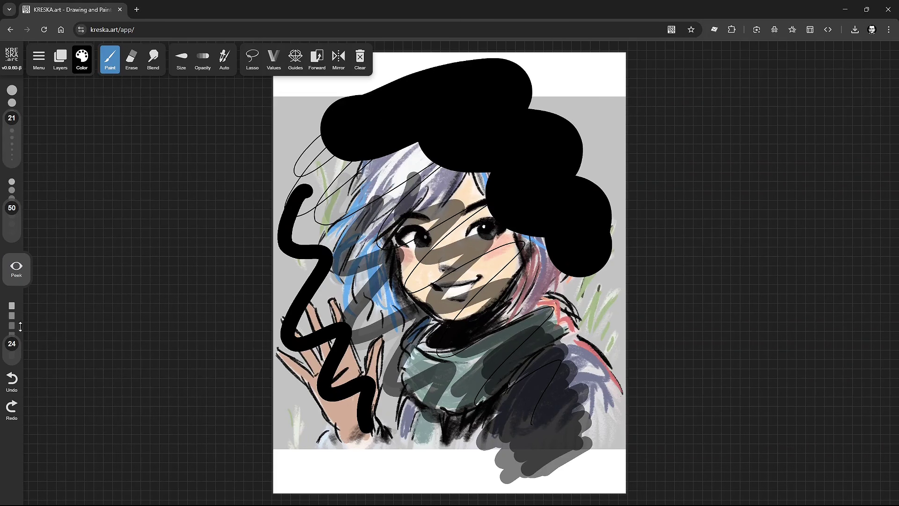
pyautogui.click(315, 60)
pyautogui.moveTo(21, 359)
pyautogui.mouseDown()
pyautogui.moveTo(12, 305)
pyautogui.moveTo(11, 323)
pyautogui.mouseUp()
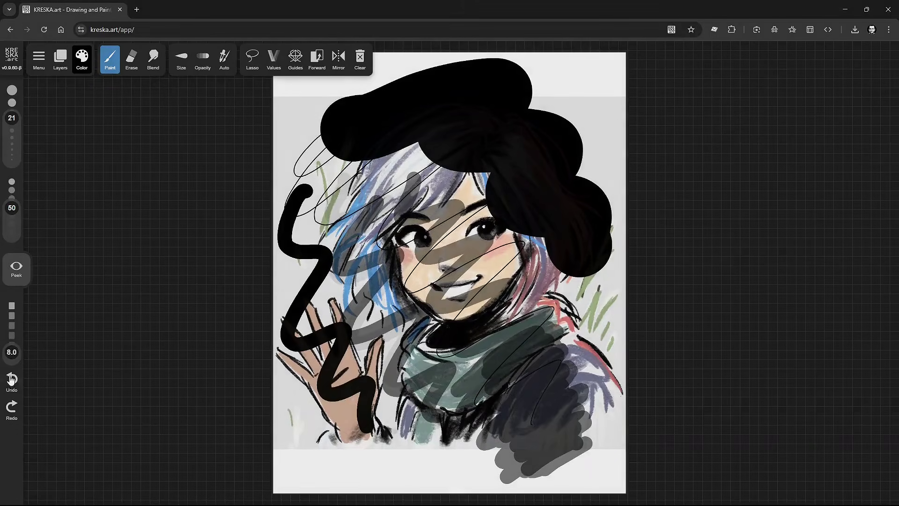
# Step: Undo the recent black strokes step by step until only the thin scribble is left over the portrait
pyautogui.click(12, 381)
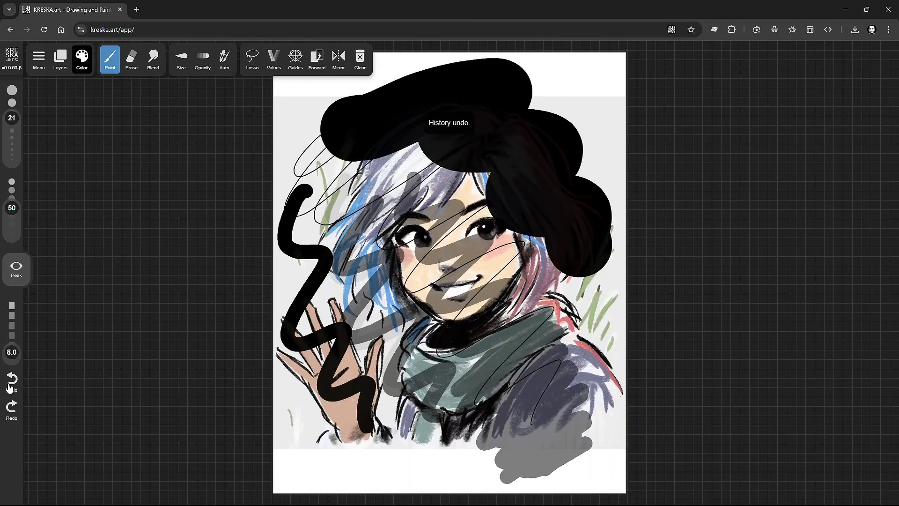
pyautogui.click(10, 387)
pyautogui.click(11, 383)
pyautogui.click(11, 385)
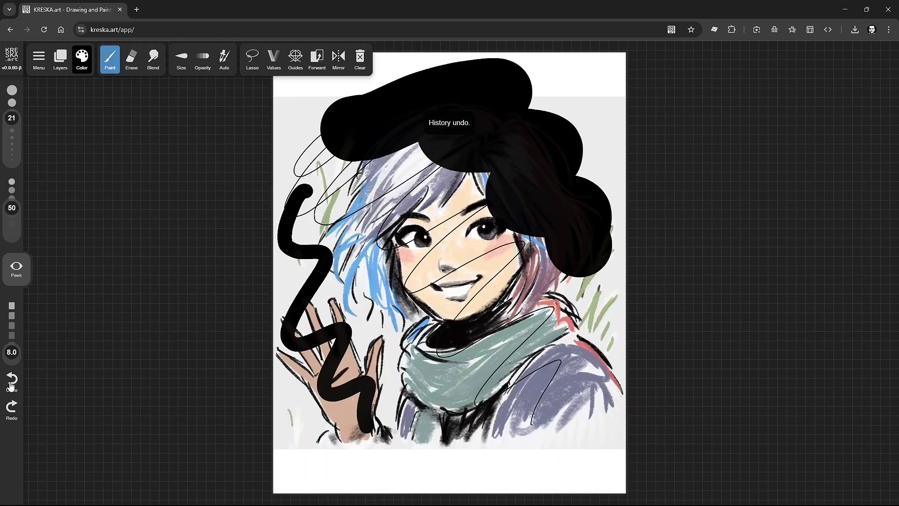
pyautogui.click(10, 386)
pyautogui.click(10, 386)
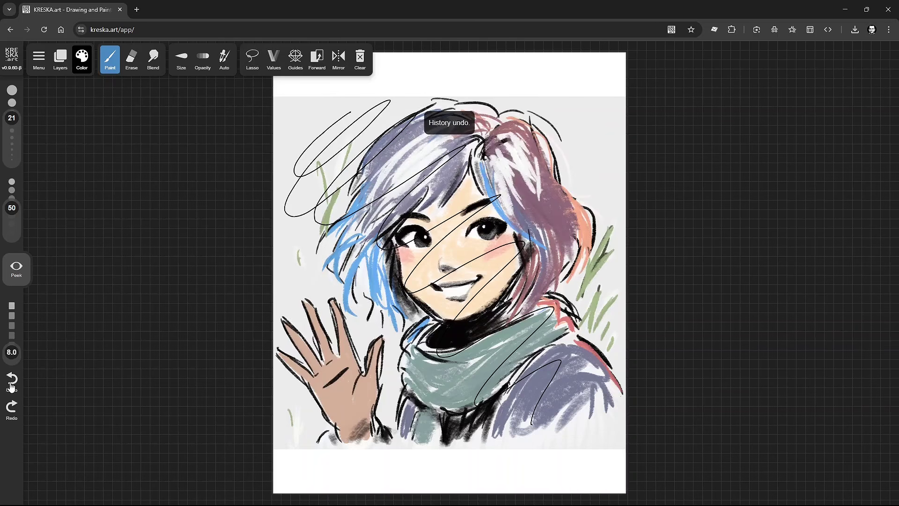
# Step: Redo all the undone black strokes over the portrait
pyautogui.click(12, 408)
pyautogui.click(11, 409)
pyautogui.click(11, 409)
pyautogui.click(11, 409)
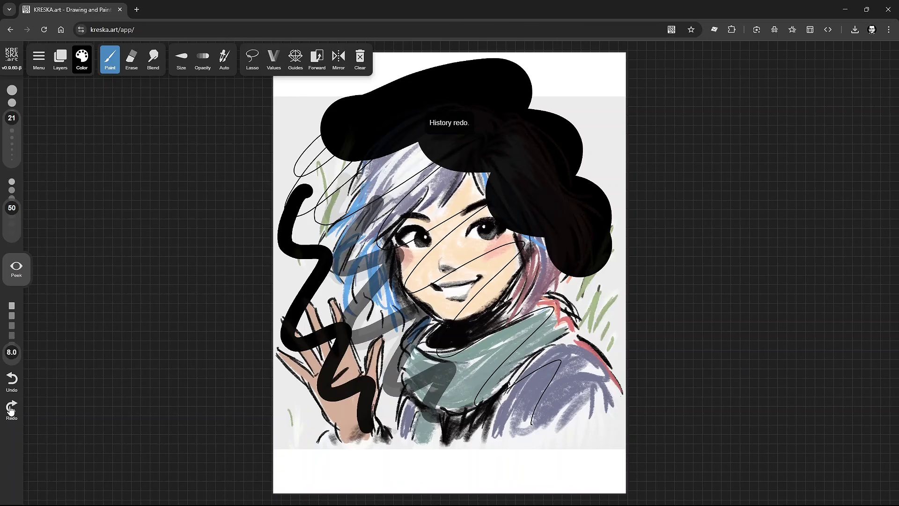
pyautogui.click(11, 408)
pyautogui.click(11, 409)
pyautogui.click(12, 409)
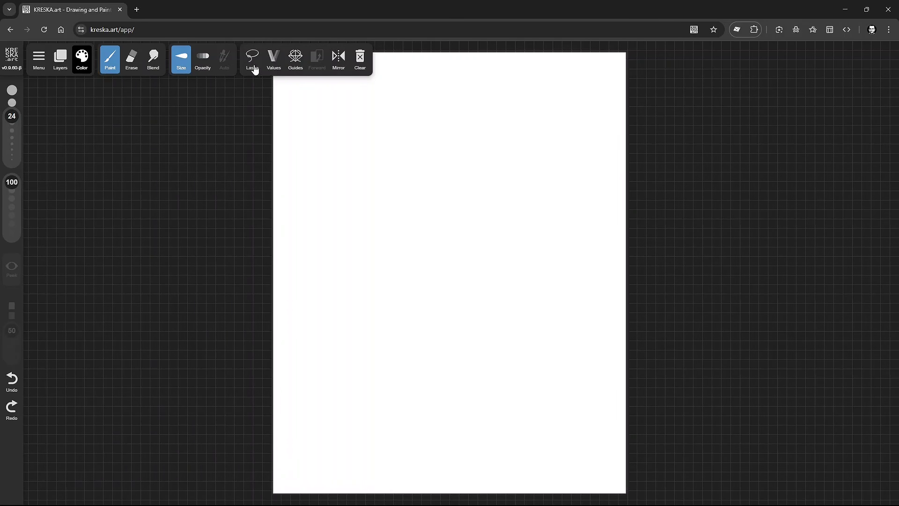
# Step: Move the floating options panel slightly lower, close and reopen it, and switch it to the layer list
pyautogui.click(37, 64)
pyautogui.moveTo(82, 89)
pyautogui.mouseDown()
pyautogui.moveTo(106, 95)
pyautogui.moveTo(82, 99)
pyautogui.mouseUp()
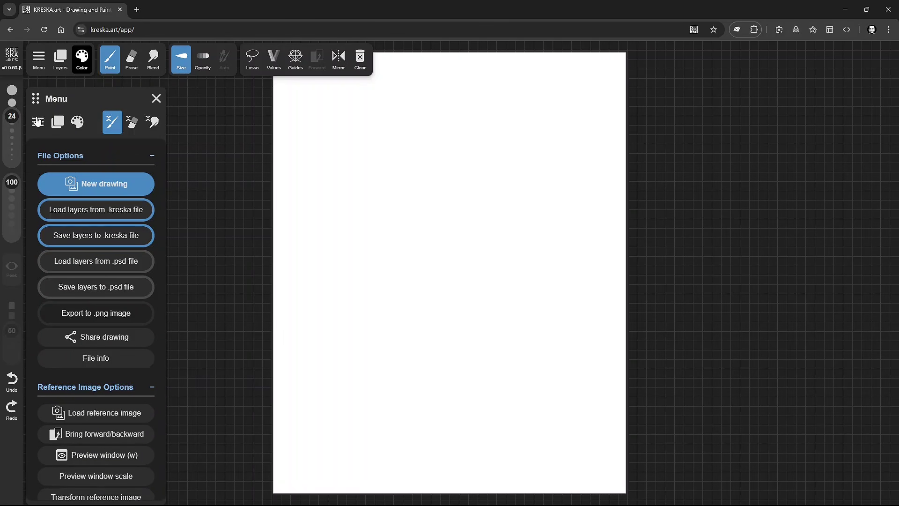
pyautogui.click(39, 59)
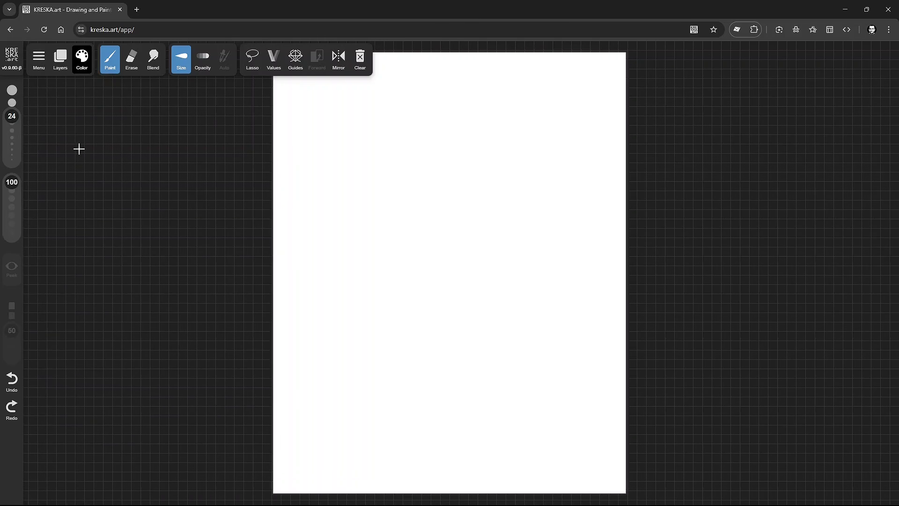
pyautogui.click(35, 66)
pyautogui.click(60, 122)
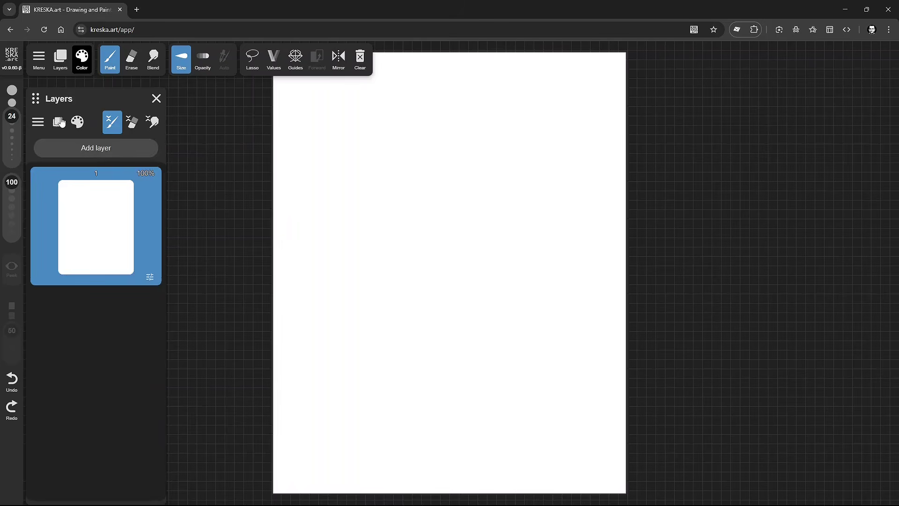
# Step: Look through the colour options and the painting, erasing and blending brush lists in the floating options panel
pyautogui.click(79, 123)
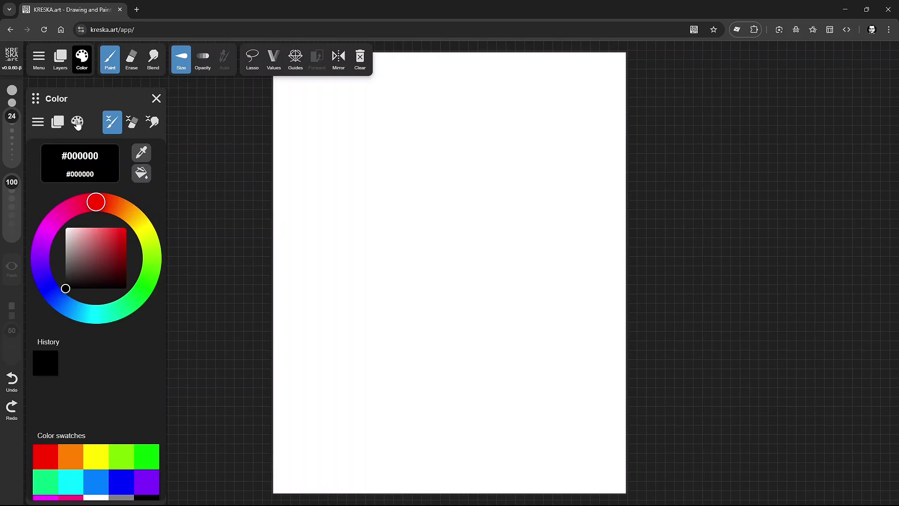
pyautogui.click(111, 68)
pyautogui.click(132, 68)
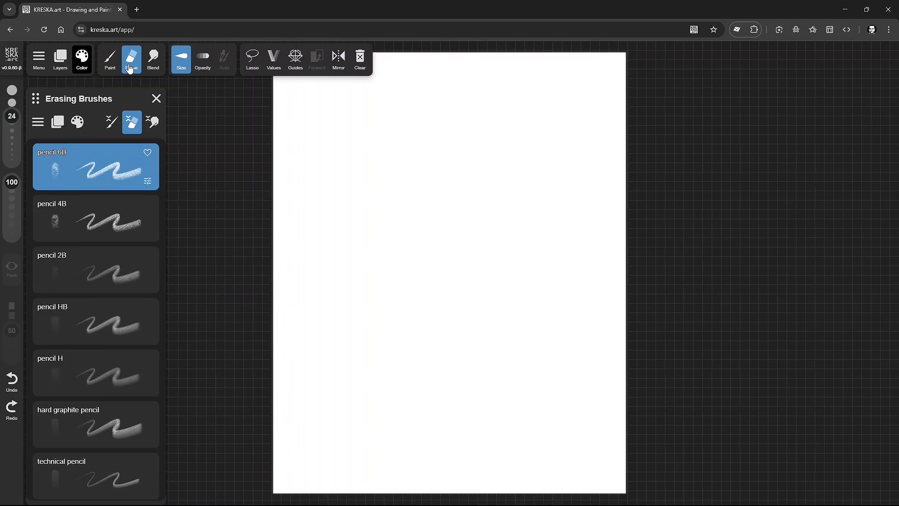
pyautogui.click(154, 67)
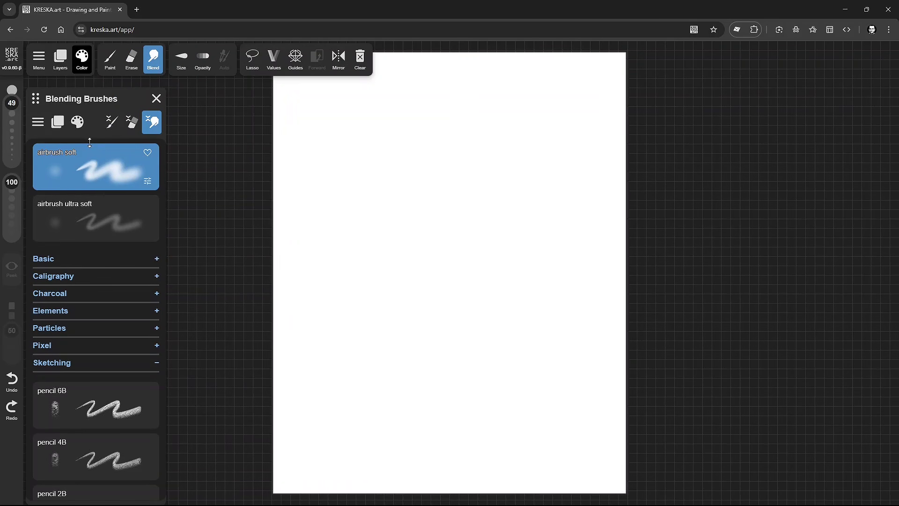
pyautogui.click(116, 124)
pyautogui.click(131, 126)
pyautogui.click(153, 125)
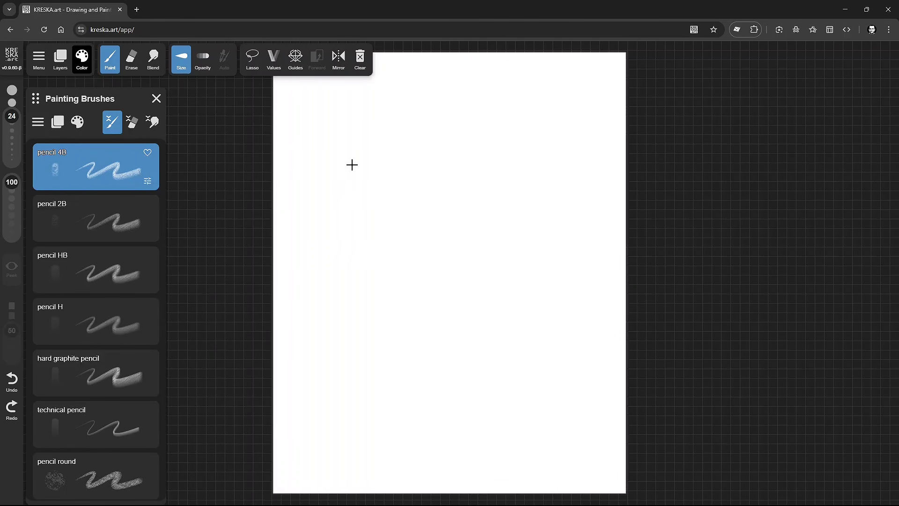
# Step: Scribble a diagonal zigzag with the pencil 4B brush and erase several bands through it with the hard round eraser
pyautogui.moveTo(323, 127)
pyautogui.mouseDown()
pyautogui.moveTo(399, 86)
pyautogui.moveTo(401, 176)
pyautogui.moveTo(375, 315)
pyautogui.moveTo(527, 314)
pyautogui.moveTo(556, 301)
pyautogui.moveTo(440, 249)
pyautogui.moveTo(441, 105)
pyautogui.moveTo(330, 129)
pyautogui.mouseUp()
pyautogui.click(131, 123)
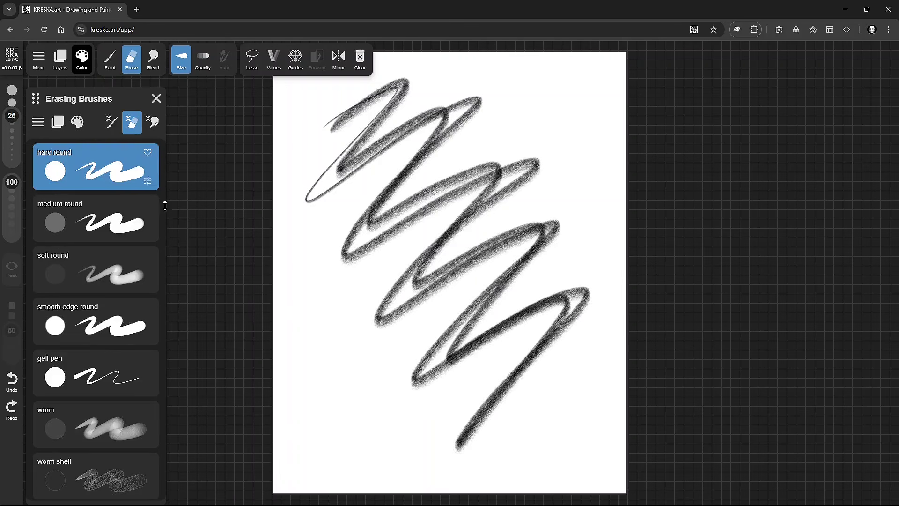
pyautogui.moveTo(357, 100)
pyautogui.mouseDown()
pyautogui.moveTo(399, 195)
pyautogui.moveTo(512, 380)
pyautogui.moveTo(542, 374)
pyautogui.moveTo(383, 86)
pyautogui.moveTo(404, 69)
pyautogui.mouseUp()
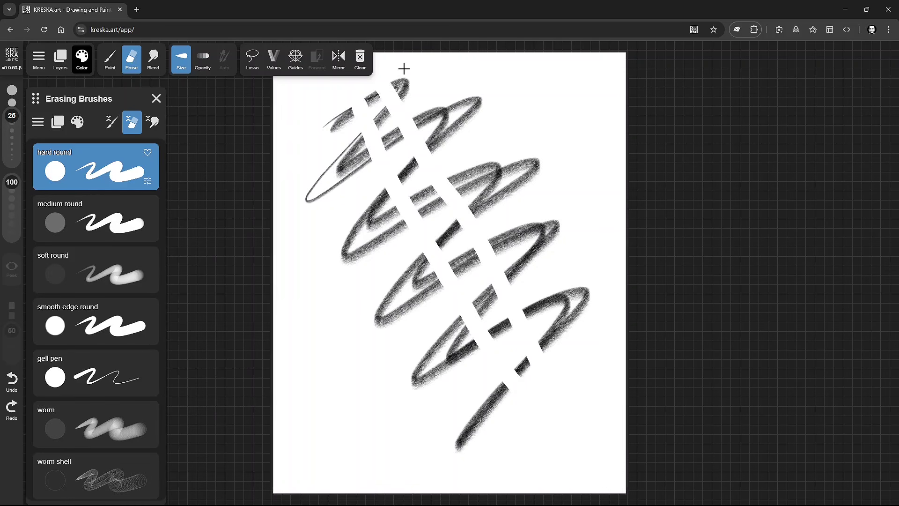
pyautogui.moveTo(444, 125)
pyautogui.mouseDown()
pyautogui.moveTo(478, 261)
pyautogui.moveTo(459, 285)
pyautogui.mouseUp()
# Step: Return to painting and add two more pencil 4B zigzags along the lower-left part of the canvas
pyautogui.press('b')
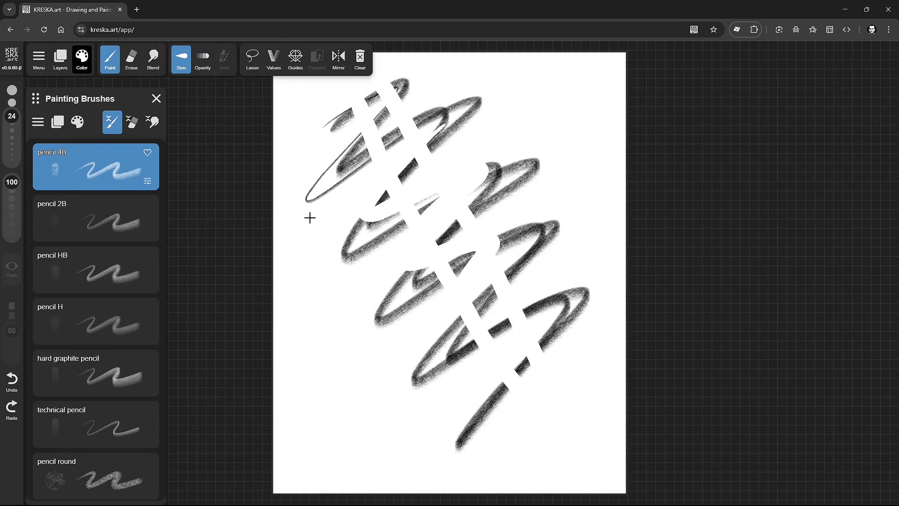
pyautogui.moveTo(320, 203)
pyautogui.mouseDown()
pyautogui.moveTo(301, 235)
pyautogui.moveTo(331, 240)
pyautogui.moveTo(293, 339)
pyautogui.moveTo(328, 342)
pyautogui.moveTo(390, 328)
pyautogui.moveTo(344, 411)
pyautogui.moveTo(357, 453)
pyautogui.moveTo(451, 390)
pyautogui.moveTo(443, 465)
pyautogui.mouseUp()
pyautogui.moveTo(321, 256)
pyautogui.mouseDown()
pyautogui.moveTo(321, 356)
pyautogui.moveTo(351, 423)
pyautogui.moveTo(396, 456)
pyautogui.mouseUp()
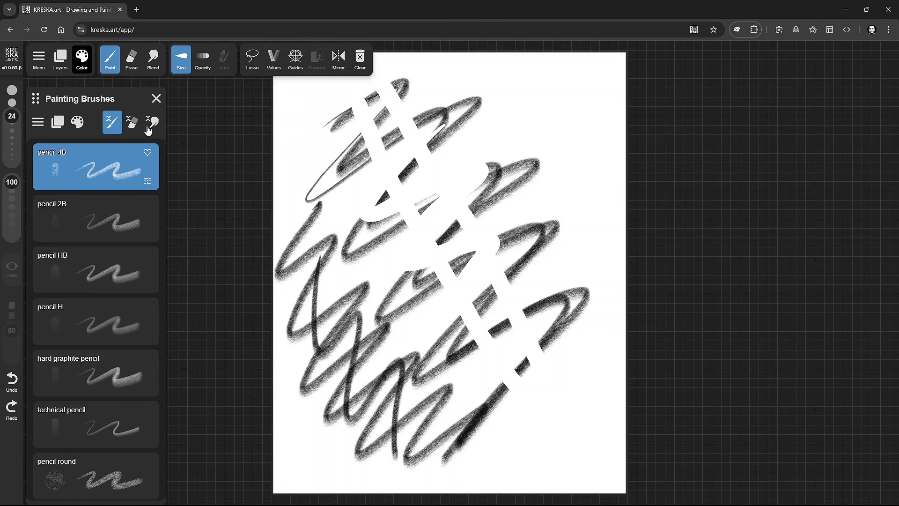
# Step: Make the current pencil 4B the erasing brush and erase across the zigzags with it
pyautogui.click(131, 121)
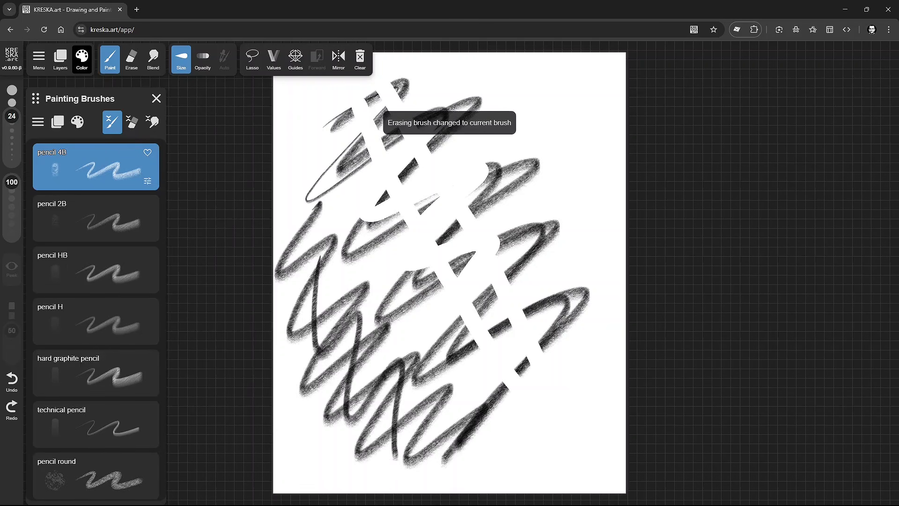
pyautogui.click(132, 122)
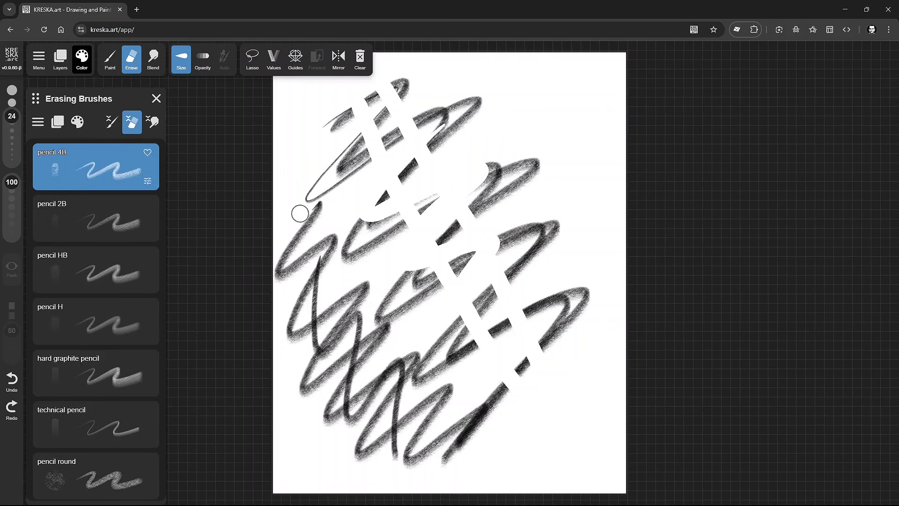
pyautogui.moveTo(301, 211)
pyautogui.mouseDown()
pyautogui.moveTo(295, 284)
pyautogui.moveTo(311, 236)
pyautogui.moveTo(300, 325)
pyautogui.moveTo(327, 263)
pyautogui.moveTo(318, 360)
pyautogui.moveTo(376, 343)
pyautogui.moveTo(330, 385)
pyautogui.moveTo(337, 403)
pyautogui.moveTo(394, 370)
pyautogui.moveTo(403, 379)
pyautogui.moveTo(391, 417)
pyautogui.moveTo(426, 451)
pyautogui.moveTo(433, 444)
pyautogui.moveTo(417, 405)
pyautogui.moveTo(453, 435)
pyautogui.moveTo(473, 379)
pyautogui.mouseUp()
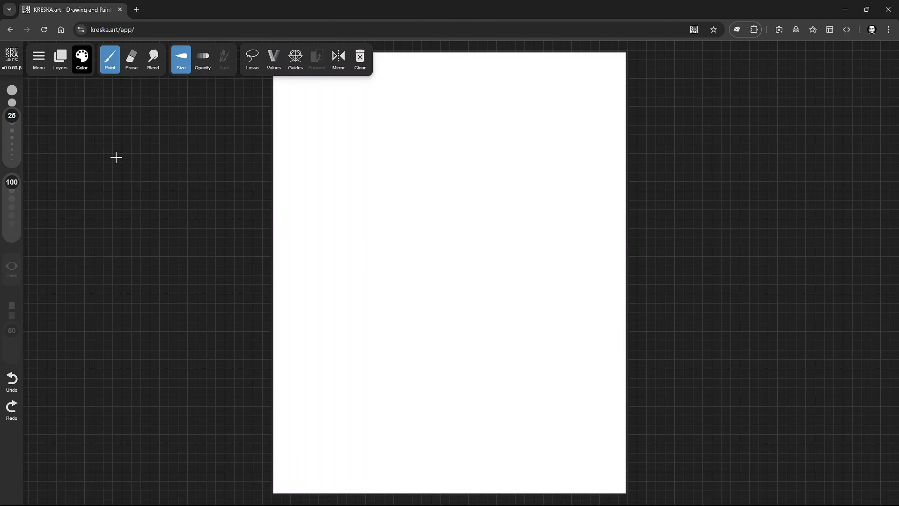
# Step: Open the painting, erasing and blending brush lists in turn and show each list's brush categories
pyautogui.click(110, 63)
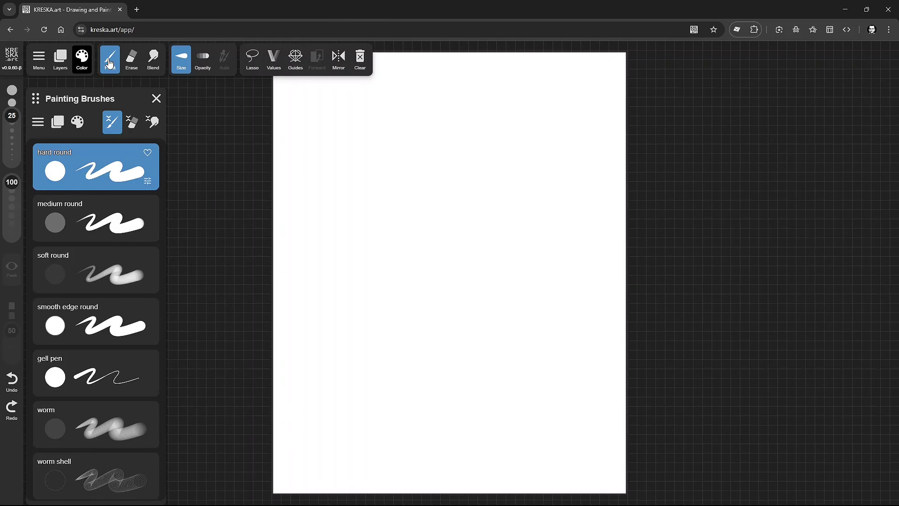
pyautogui.click(111, 126)
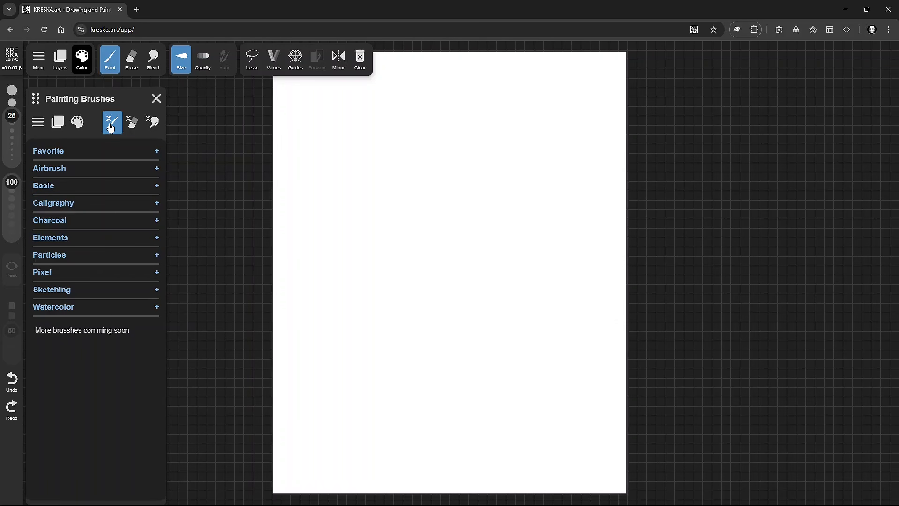
pyautogui.click(133, 125)
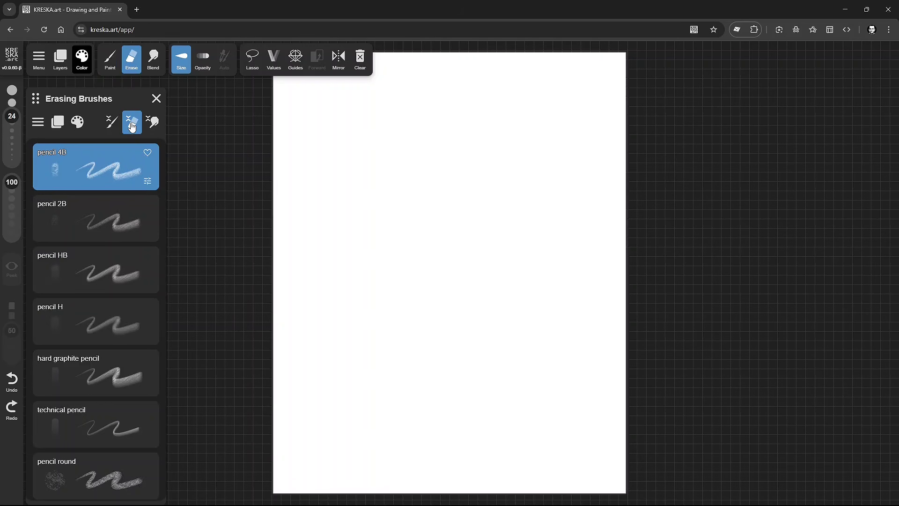
pyautogui.click(132, 127)
pyautogui.click(153, 123)
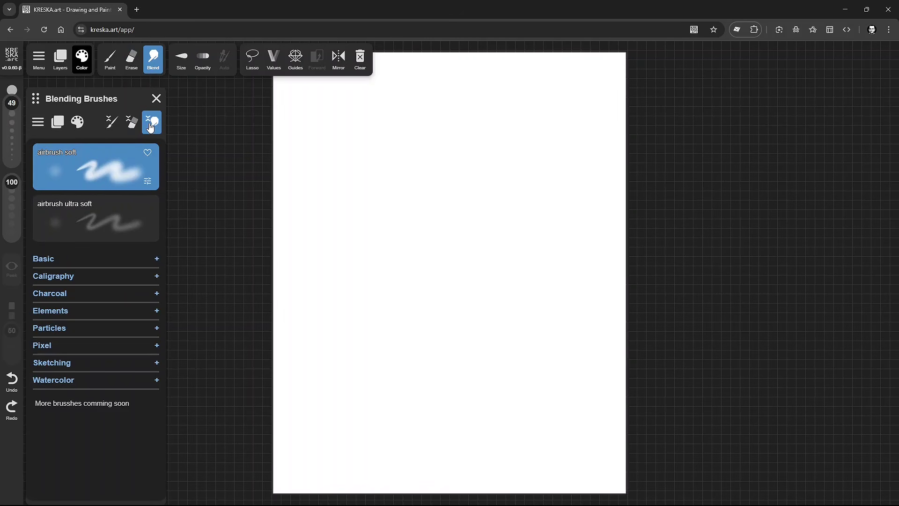
pyautogui.click(152, 123)
# Step: Expand and collapse the Basic, Charcoal, Pixel and Sketching categories in the blending brush list
pyautogui.click(54, 188)
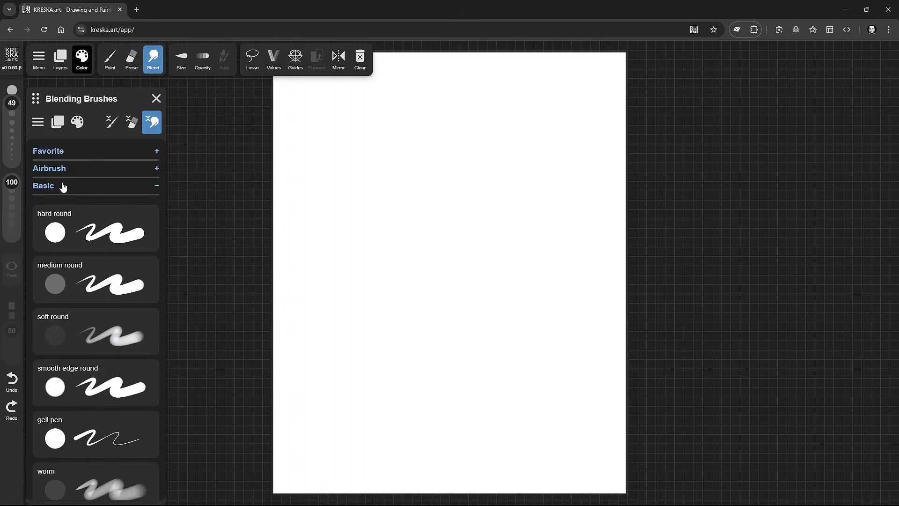
pyautogui.click(60, 186)
pyautogui.click(55, 226)
pyautogui.click(53, 226)
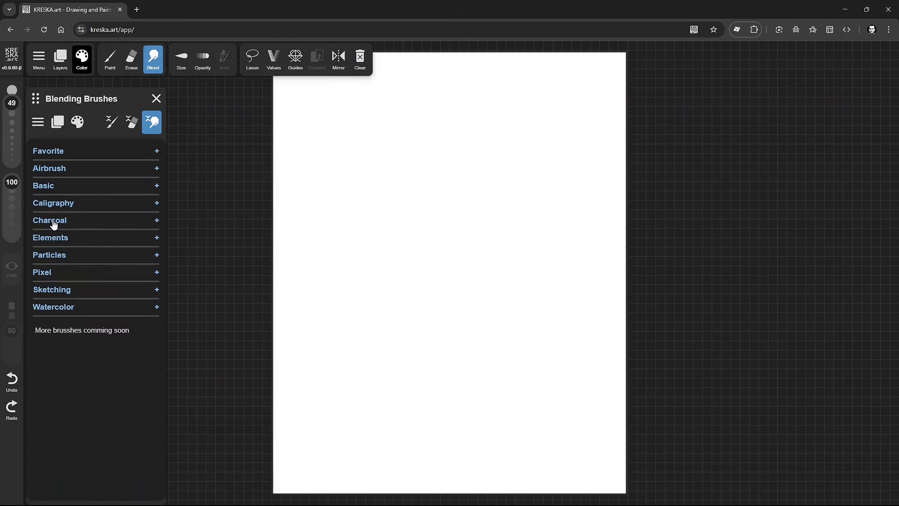
pyautogui.click(56, 276)
pyautogui.click(56, 276)
pyautogui.click(57, 290)
pyautogui.click(58, 295)
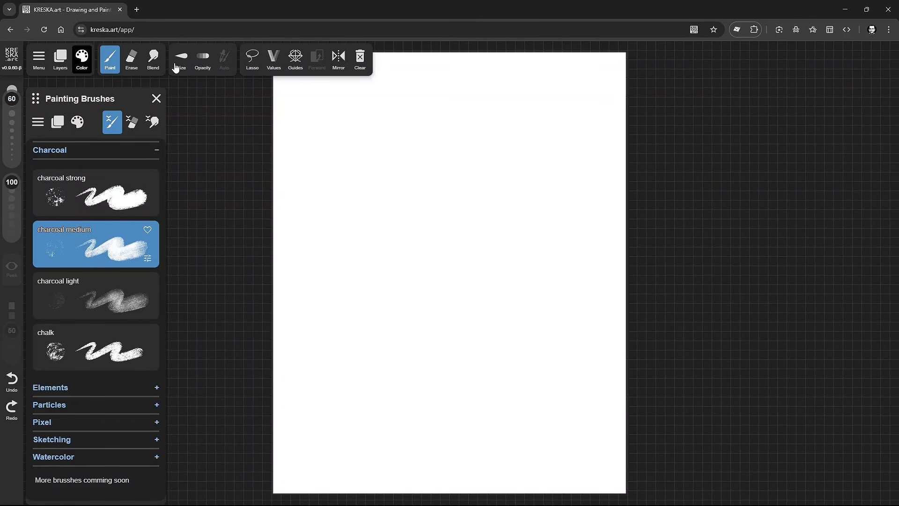
# Step: Show the charcoal medium brush's settings, turn on size control, and paint a zigzag of varying thickness down the canvas
pyautogui.click(147, 259)
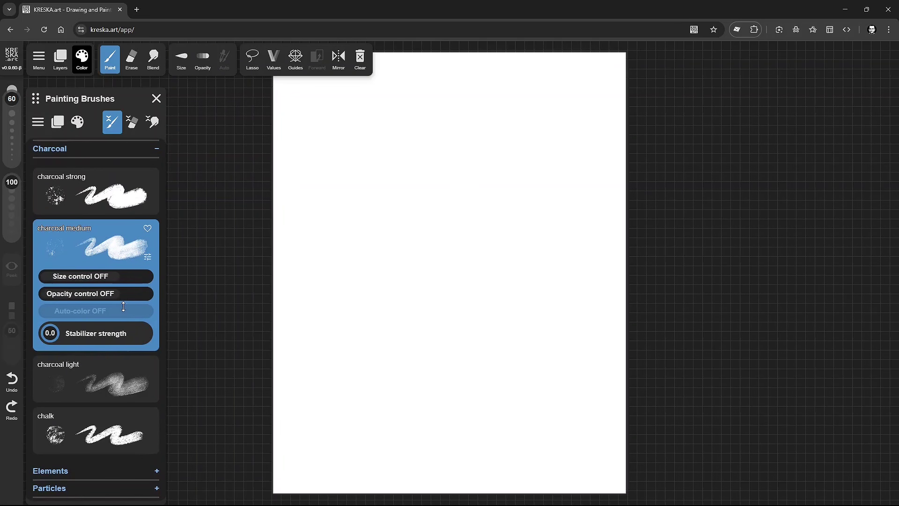
pyautogui.click(119, 279)
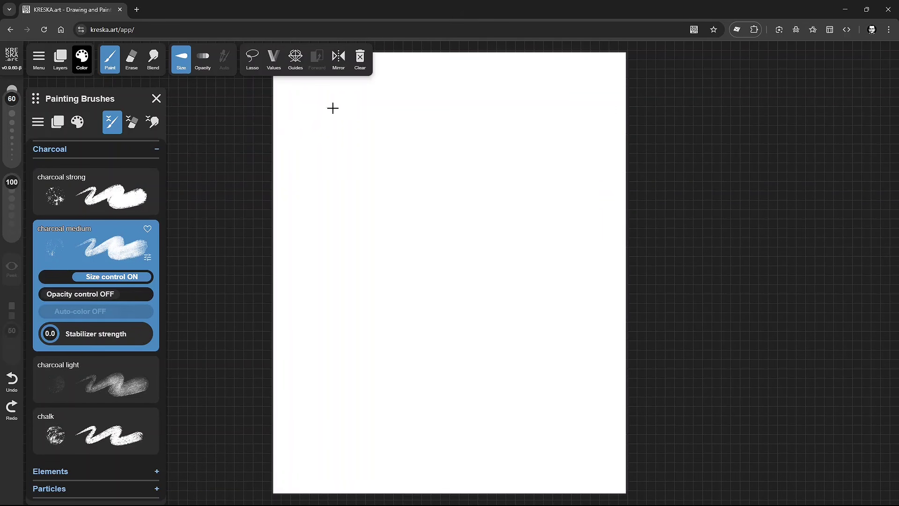
pyautogui.moveTo(384, 88)
pyautogui.mouseDown()
pyautogui.moveTo(375, 104)
pyautogui.moveTo(411, 111)
pyautogui.moveTo(327, 217)
pyautogui.moveTo(554, 191)
pyautogui.moveTo(441, 287)
pyautogui.moveTo(437, 317)
pyautogui.moveTo(589, 341)
pyautogui.moveTo(522, 417)
pyautogui.moveTo(534, 457)
pyautogui.moveTo(608, 481)
pyautogui.mouseUp()
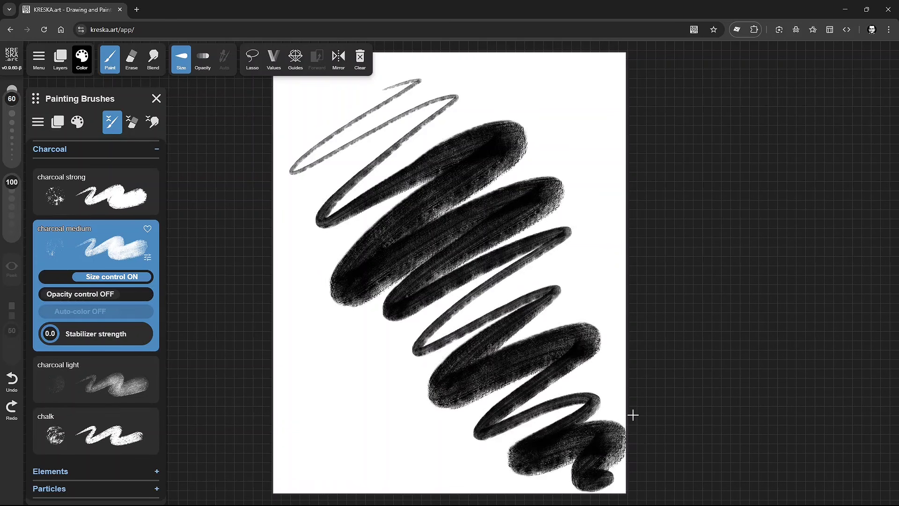
# Step: Clear the canvas, switch charcoal medium from size control to opacity control, and paint a test zigzag
pyautogui.click(359, 58)
pyautogui.click(183, 64)
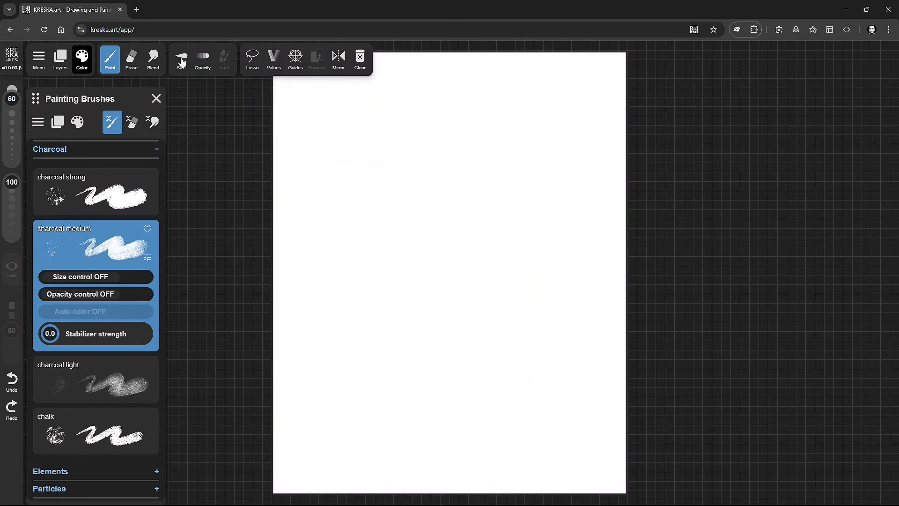
pyautogui.click(200, 64)
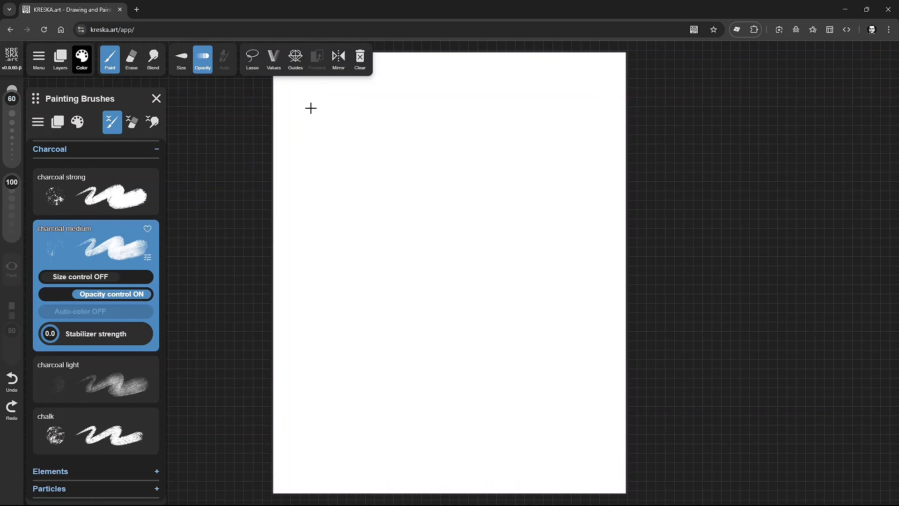
pyautogui.moveTo(284, 150)
pyautogui.mouseDown()
pyautogui.moveTo(368, 110)
pyautogui.moveTo(384, 113)
pyautogui.moveTo(310, 194)
pyautogui.moveTo(447, 118)
pyautogui.moveTo(458, 132)
pyautogui.moveTo(327, 247)
pyautogui.moveTo(479, 161)
pyautogui.moveTo(399, 230)
pyautogui.moveTo(365, 278)
pyautogui.moveTo(537, 197)
pyautogui.moveTo(400, 302)
pyautogui.moveTo(401, 322)
pyautogui.moveTo(523, 250)
pyautogui.moveTo(403, 371)
pyautogui.moveTo(490, 320)
pyautogui.moveTo(526, 313)
pyautogui.moveTo(427, 408)
pyautogui.moveTo(558, 341)
pyautogui.moveTo(483, 410)
pyautogui.moveTo(562, 408)
pyautogui.moveTo(524, 459)
pyautogui.moveTo(586, 433)
pyautogui.mouseUp()
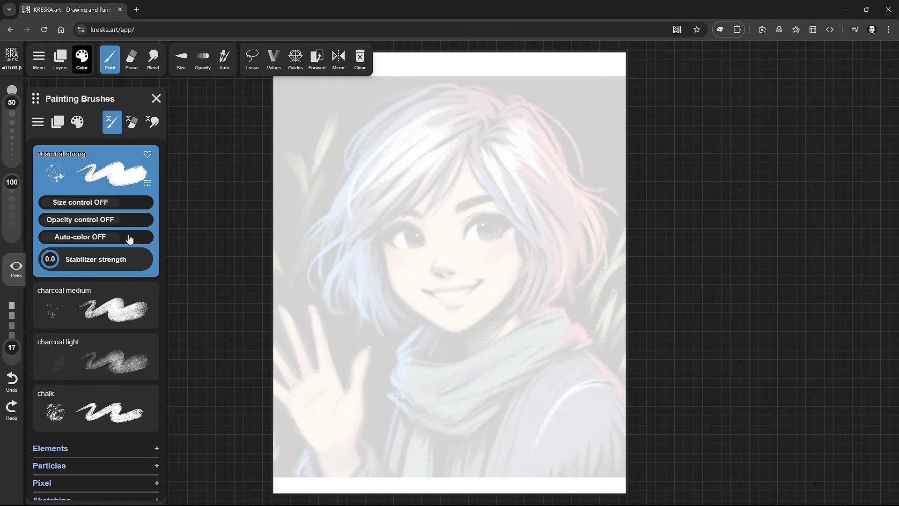
# Step: Toggle auto-color on and off twice for the charcoal strong brush
pyautogui.click(125, 237)
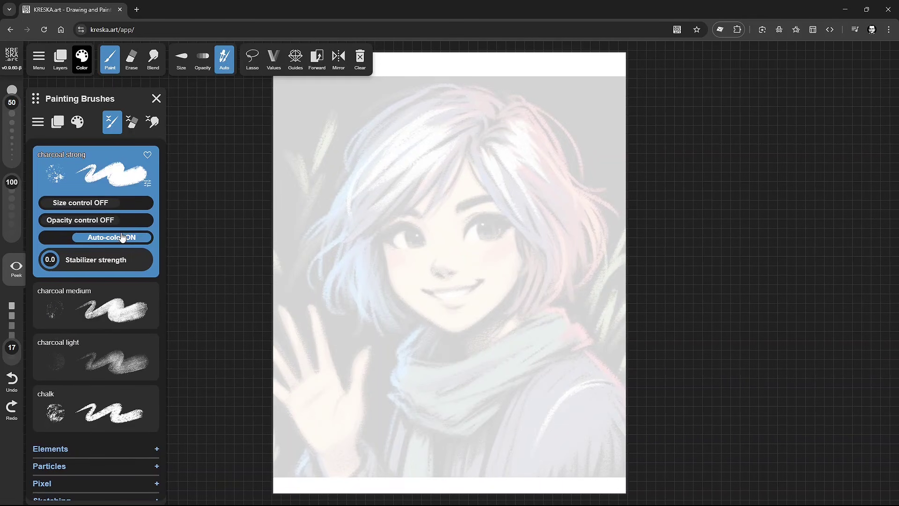
pyautogui.click(122, 236)
pyautogui.click(227, 67)
pyautogui.click(227, 66)
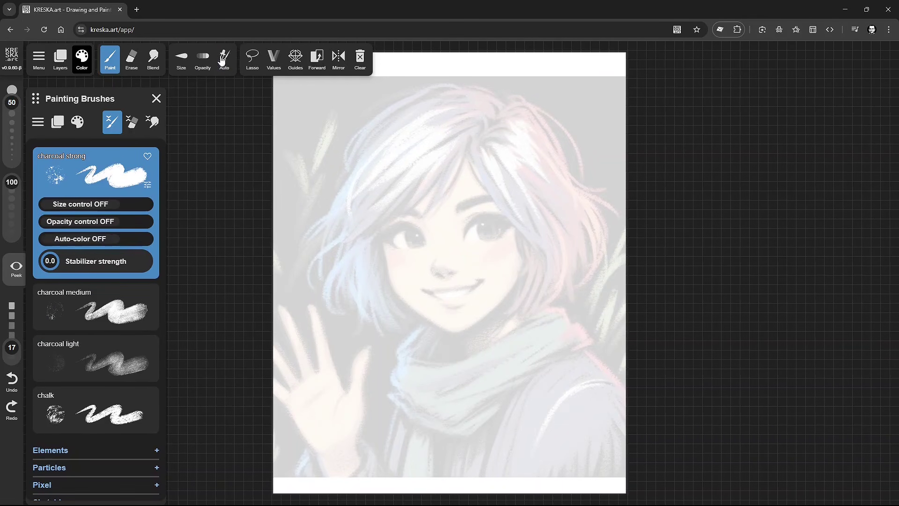
# Step: Paint a black zigzag with charcoal strong, turn on auto-color, and paint a second zigzag across the portrait's hair
pyautogui.moveTo(352, 88)
pyautogui.mouseDown()
pyautogui.moveTo(325, 151)
pyautogui.moveTo(333, 243)
pyautogui.moveTo(355, 328)
pyautogui.moveTo(293, 429)
pyautogui.mouseUp()
pyautogui.click(121, 239)
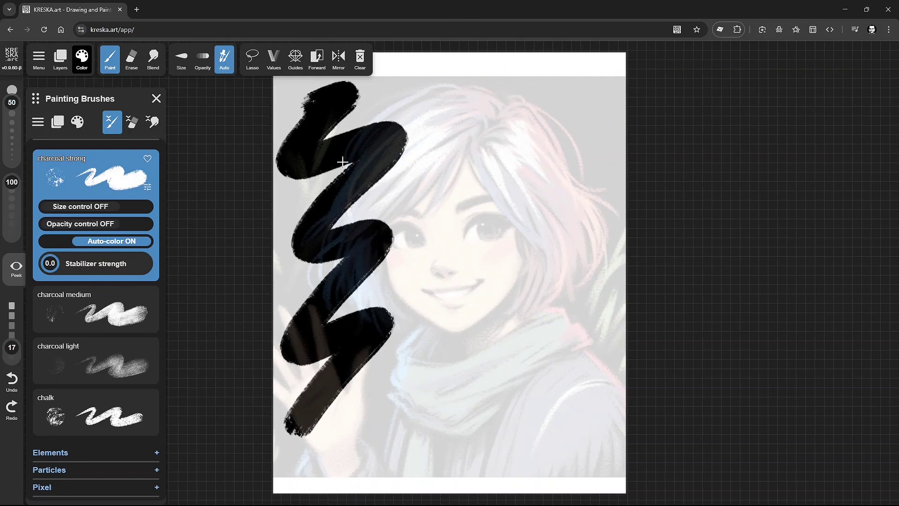
pyautogui.moveTo(549, 96)
pyautogui.mouseDown()
pyautogui.moveTo(336, 152)
pyautogui.moveTo(551, 136)
pyautogui.moveTo(505, 170)
pyautogui.moveTo(344, 194)
pyautogui.moveTo(415, 207)
pyautogui.moveTo(583, 200)
pyautogui.mouseUp()
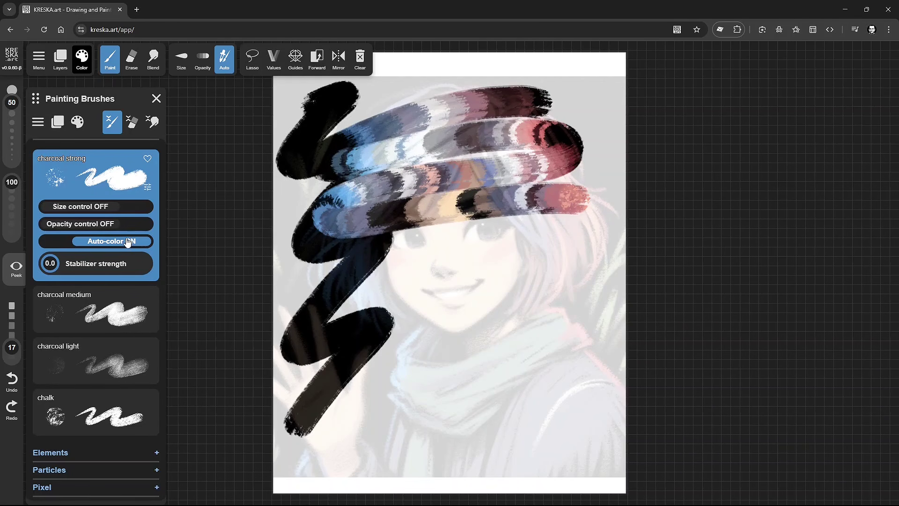
# Step: Switch to blending with charcoal strong, turn on auto-color, and paint across the lower part of the portrait
pyautogui.click(151, 61)
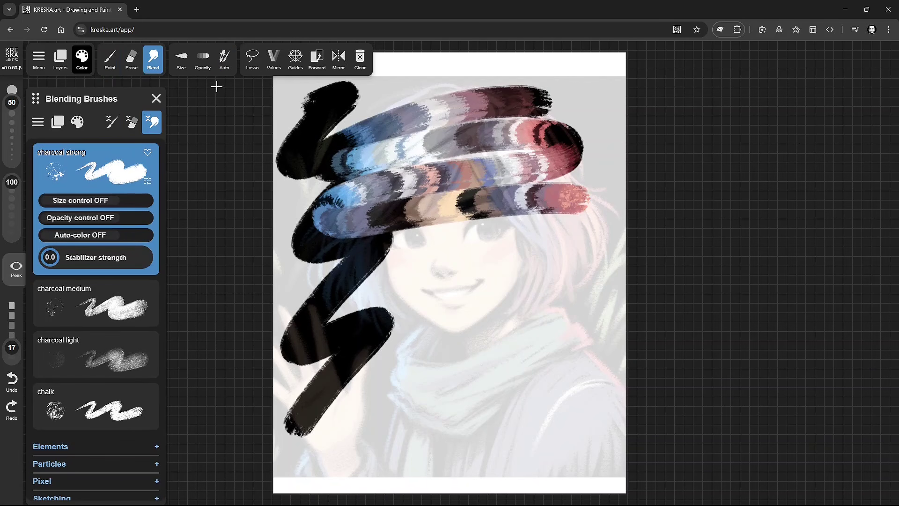
pyautogui.click(224, 59)
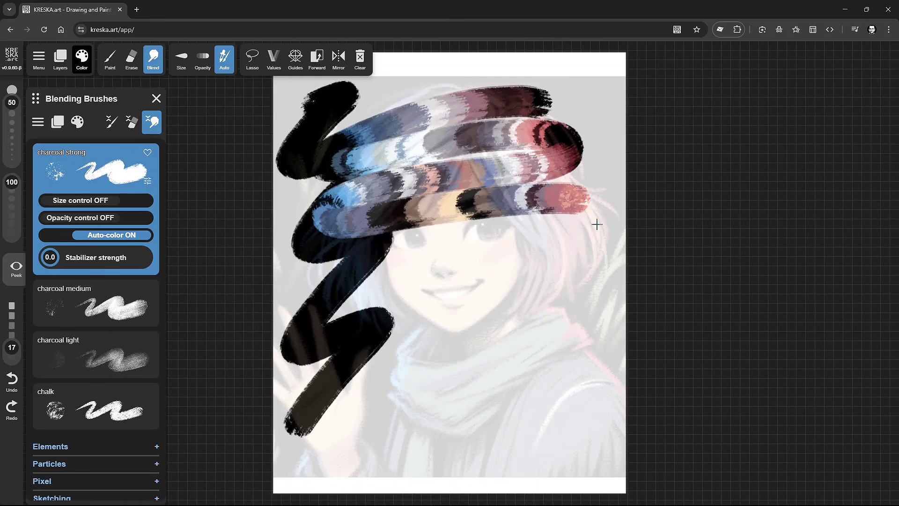
pyautogui.moveTo(597, 225)
pyautogui.mouseDown()
pyautogui.moveTo(445, 245)
pyautogui.moveTo(372, 273)
pyautogui.moveTo(362, 285)
pyautogui.moveTo(384, 289)
pyautogui.moveTo(561, 260)
pyautogui.moveTo(594, 263)
pyautogui.moveTo(604, 279)
pyautogui.moveTo(403, 325)
pyautogui.moveTo(382, 342)
pyautogui.moveTo(396, 354)
pyautogui.moveTo(603, 325)
pyautogui.moveTo(602, 342)
pyautogui.moveTo(571, 359)
pyautogui.moveTo(475, 375)
pyautogui.moveTo(395, 406)
pyautogui.mouseUp()
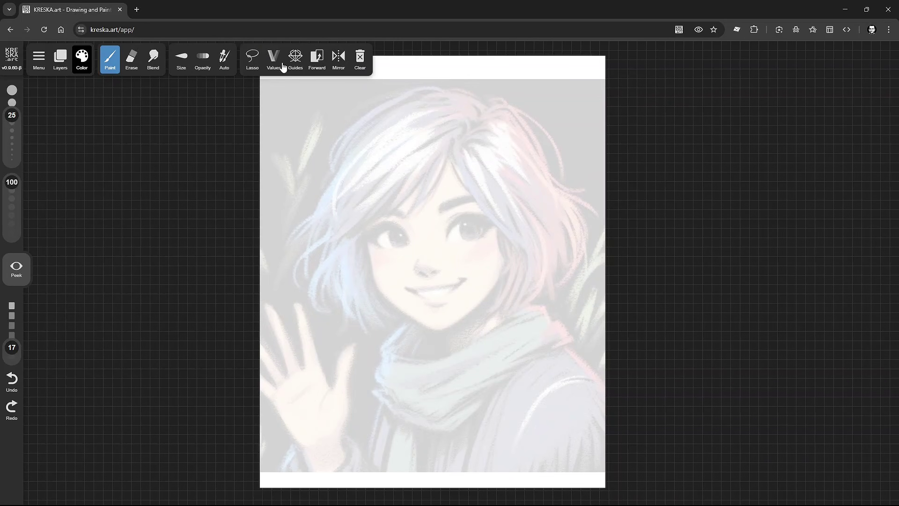
# Step: Start a lasso selection and outline the face in the reference portrait
pyautogui.click(249, 58)
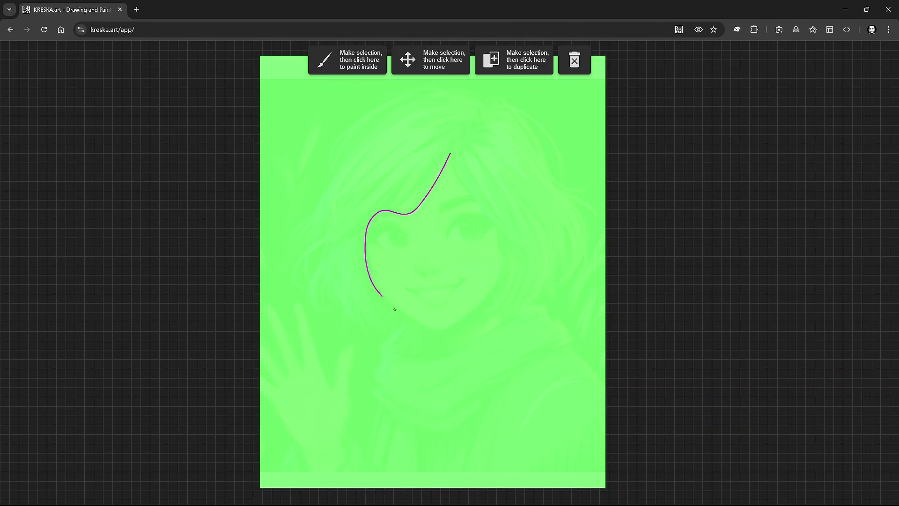
pyautogui.moveTo(485, 313)
pyautogui.mouseDown()
pyautogui.moveTo(511, 271)
pyautogui.moveTo(499, 235)
pyautogui.mouseUp()
pyautogui.moveTo(445, 156); pyautogui.dragTo(448, 158)
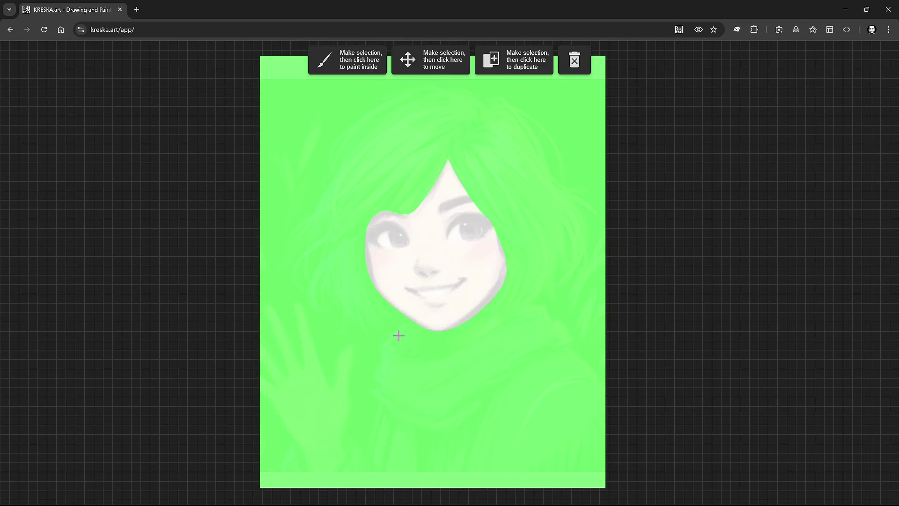
# Step: Add the scarf's outline to the lasso selection and choose to paint inside the selected areas
pyautogui.moveTo(417, 431)
pyautogui.mouseDown()
pyautogui.moveTo(554, 346)
pyautogui.moveTo(549, 318)
pyautogui.mouseUp()
pyautogui.moveTo(462, 347)
pyautogui.mouseDown()
pyautogui.moveTo(397, 372)
pyautogui.moveTo(398, 324)
pyautogui.mouseUp()
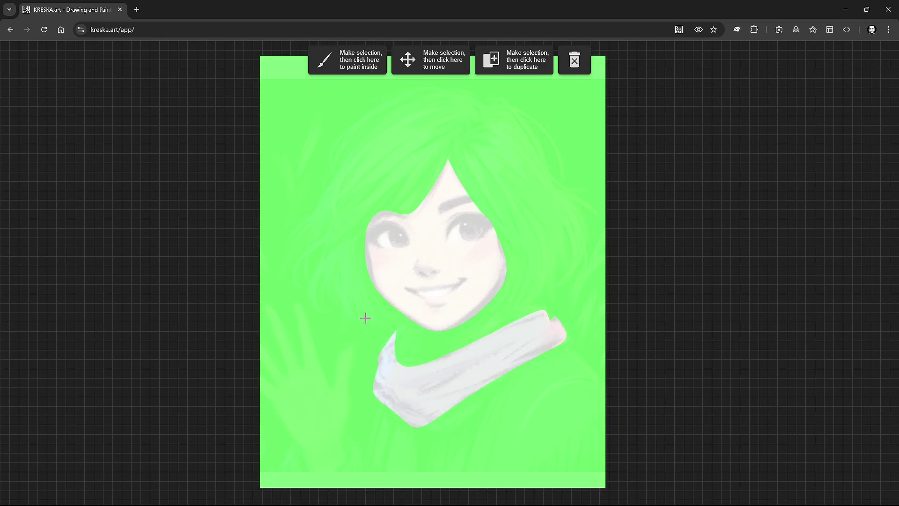
pyautogui.click(347, 68)
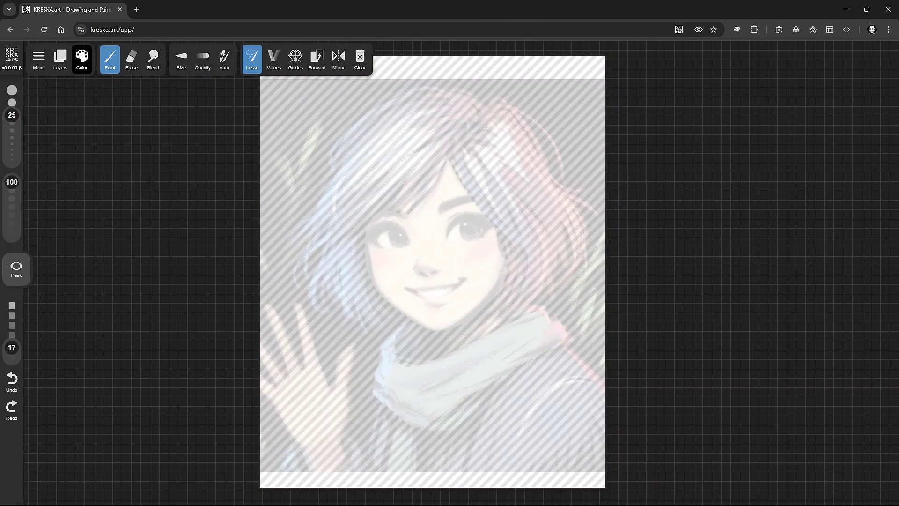
# Step: Paint black zigzag strokes inside the selected face and scarf areas, then turn off the lasso selection
pyautogui.moveTo(317, 269)
pyautogui.mouseDown()
pyautogui.moveTo(459, 171)
pyautogui.moveTo(356, 277)
pyautogui.moveTo(524, 188)
pyautogui.moveTo(374, 323)
pyautogui.moveTo(538, 272)
pyautogui.mouseUp()
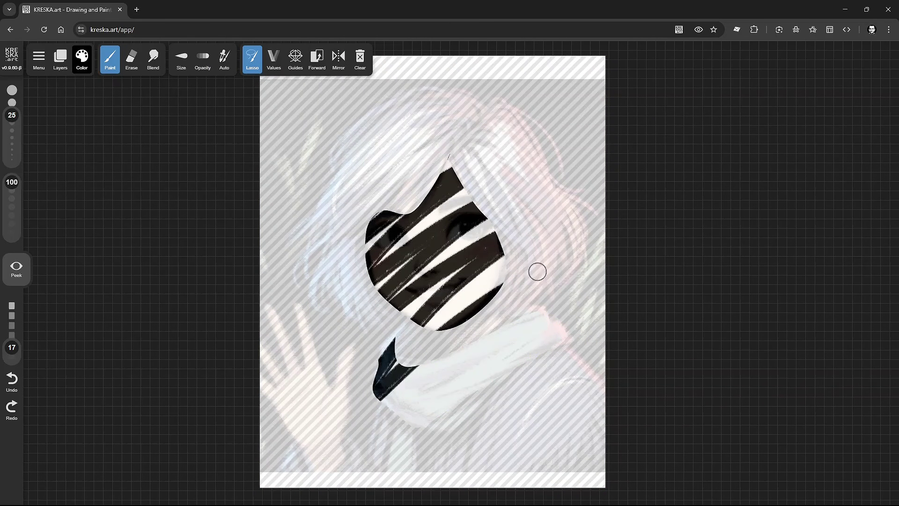
pyautogui.moveTo(401, 395)
pyautogui.mouseDown()
pyautogui.moveTo(492, 369)
pyautogui.moveTo(559, 328)
pyautogui.mouseUp()
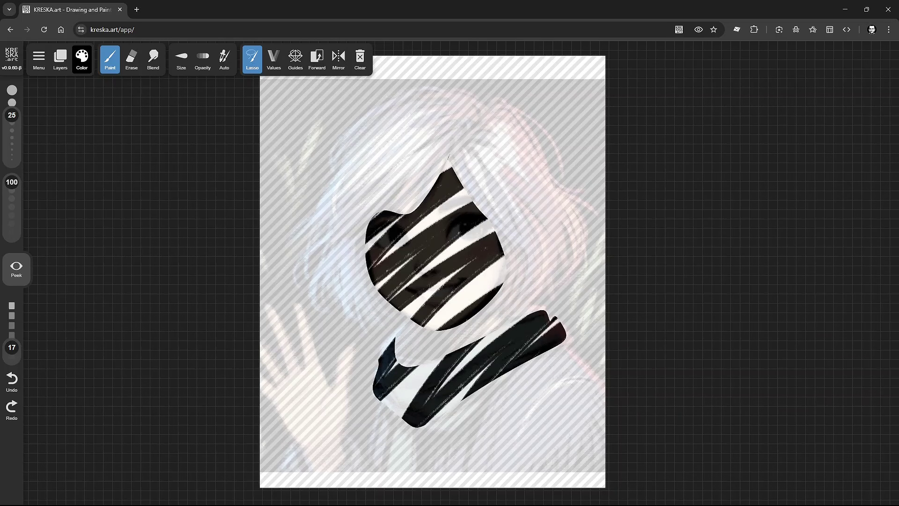
pyautogui.click(244, 62)
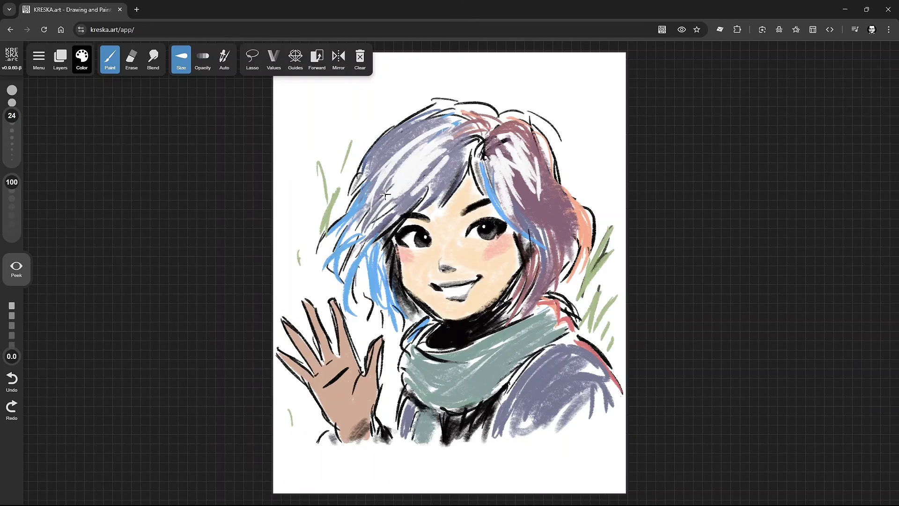
# Step: Lasso the waving hand in the portrait and choose to move it, shifting it slightly
pyautogui.click(251, 60)
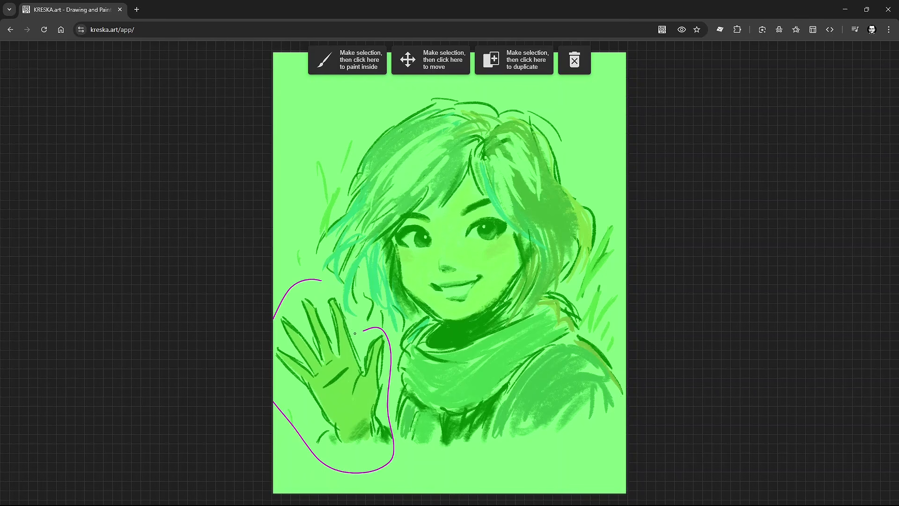
pyautogui.moveTo(355, 333)
pyautogui.mouseDown()
pyautogui.moveTo(339, 298)
pyautogui.moveTo(296, 289)
pyautogui.moveTo(275, 298)
pyautogui.mouseUp()
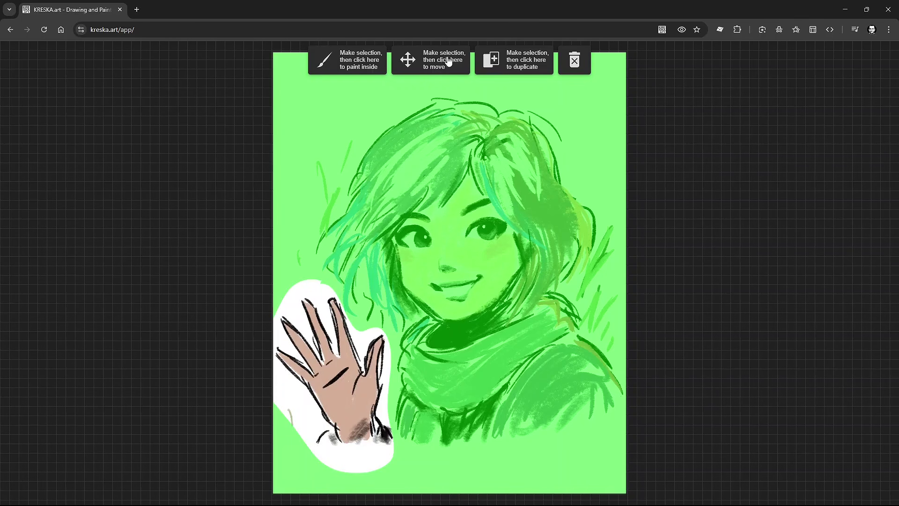
pyautogui.click(429, 64)
pyautogui.moveTo(427, 174)
pyautogui.mouseDown()
pyautogui.moveTo(412, 188)
pyautogui.moveTo(408, 171)
pyautogui.moveTo(434, 171)
pyautogui.mouseUp()
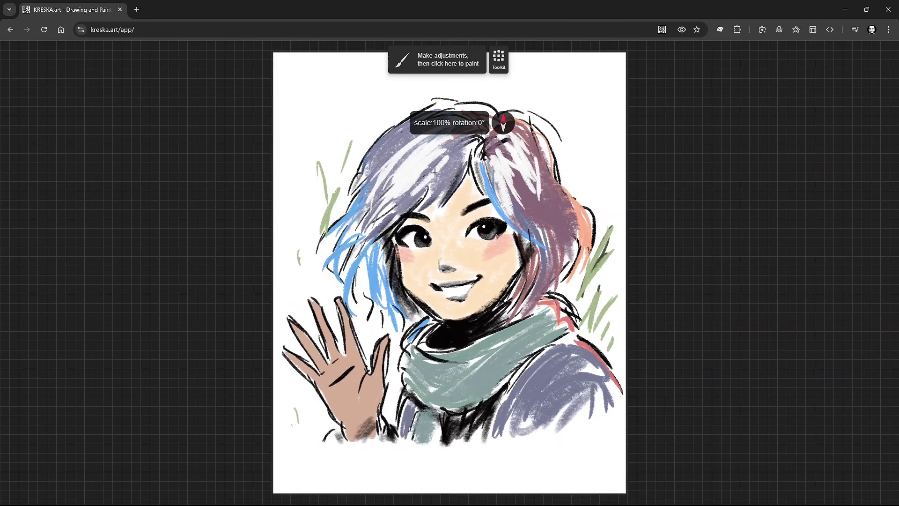
# Step: Show the toolkit, enlarge the selected hand to 133%, and reposition it beside the scarf
pyautogui.click(498, 58)
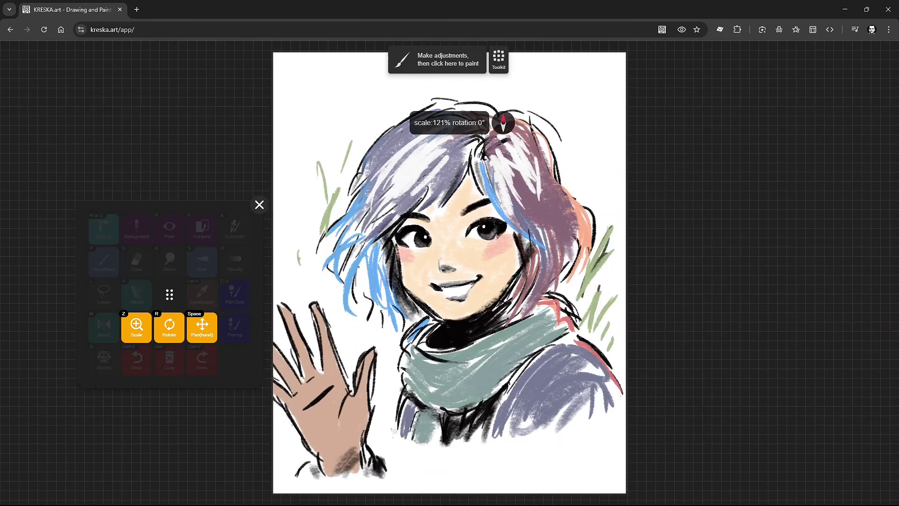
pyautogui.moveTo(502, 123); pyautogui.dragTo(506, 123)
pyautogui.click(506, 122)
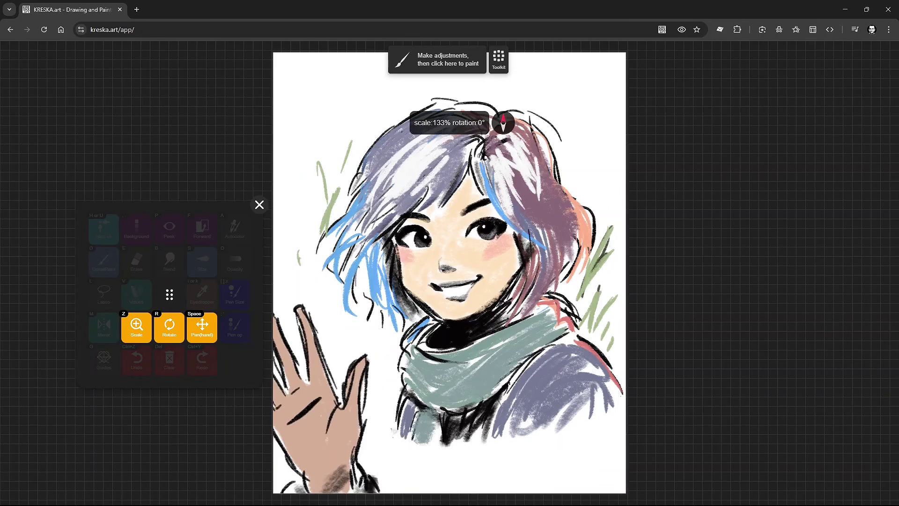
pyautogui.moveTo(262, 410); pyautogui.dragTo(295, 373)
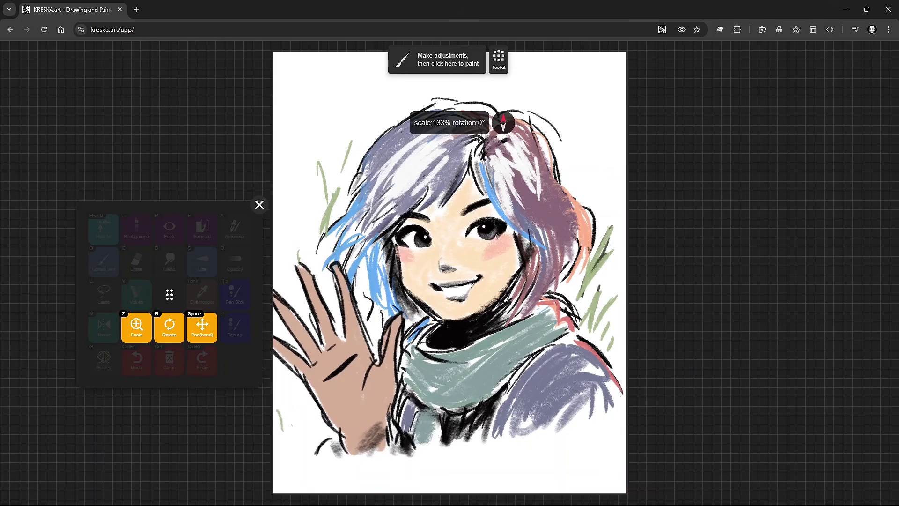
# Step: Rotate the hand to 42°, return it to 100% scale and 0° rotation, commit the adjustments, and close the toolkit
pyautogui.moveTo(177, 336); pyautogui.dragTo(192, 331)
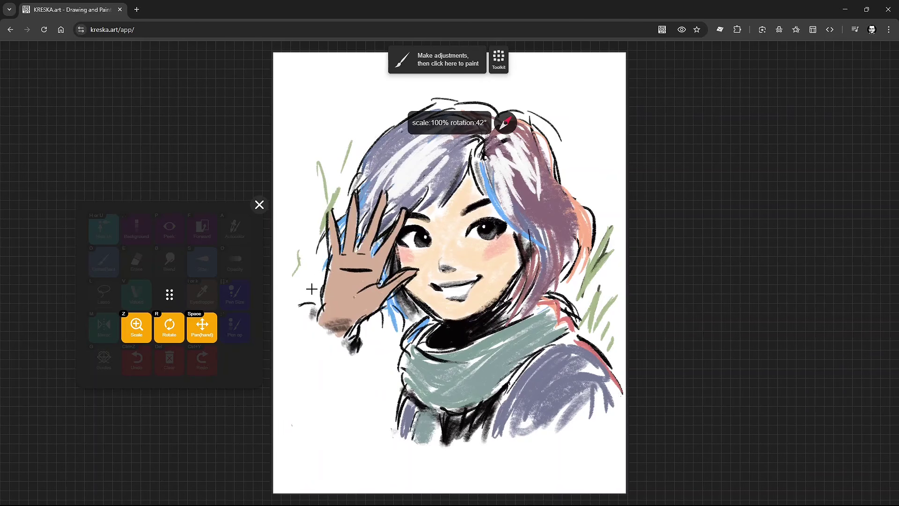
pyautogui.click(164, 341)
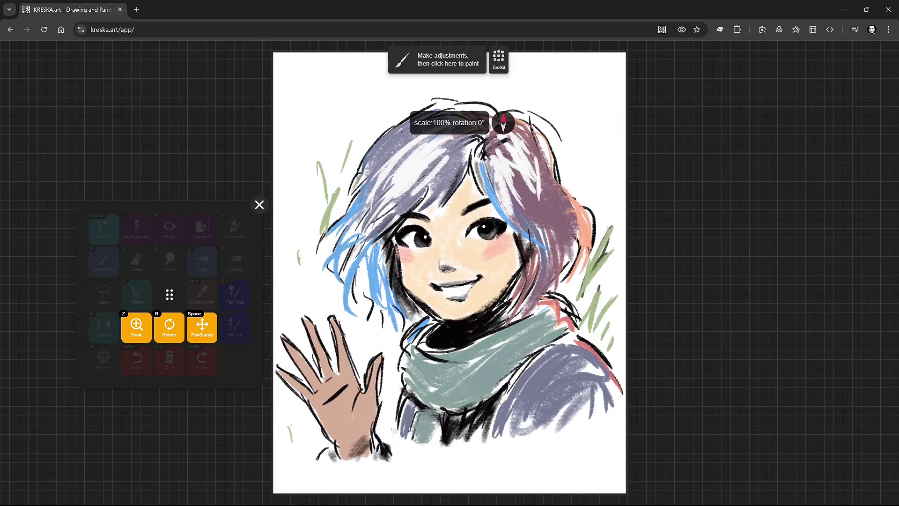
pyautogui.click(438, 66)
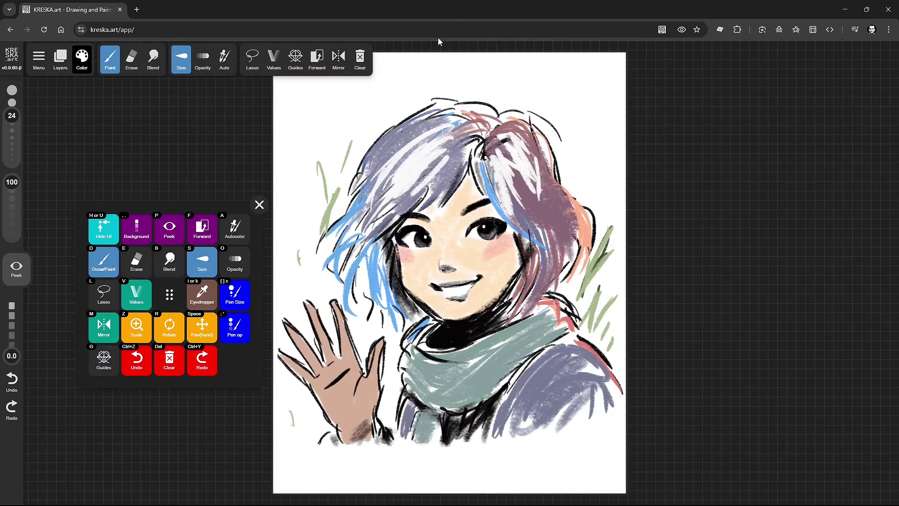
pyautogui.click(260, 206)
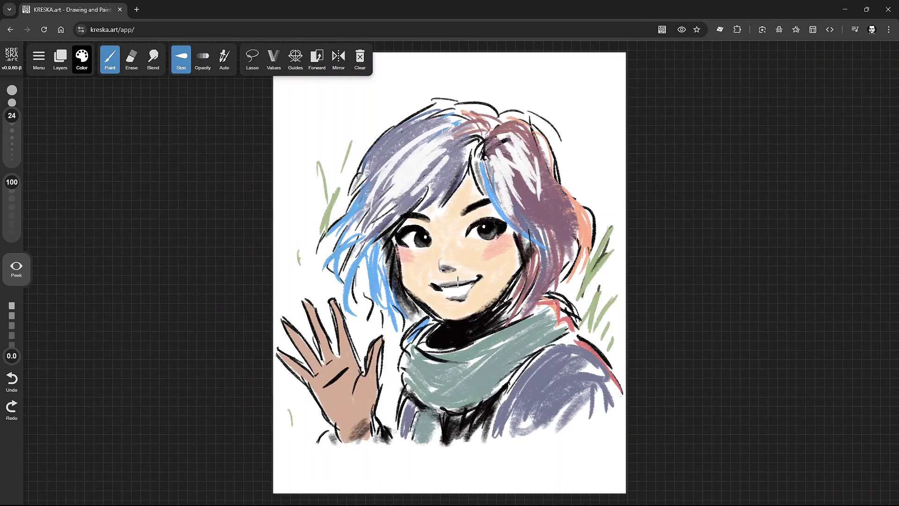
# Step: Lasso the portrait's head, duplicate it, and shift the copy up and to the left over the original
pyautogui.click(252, 58)
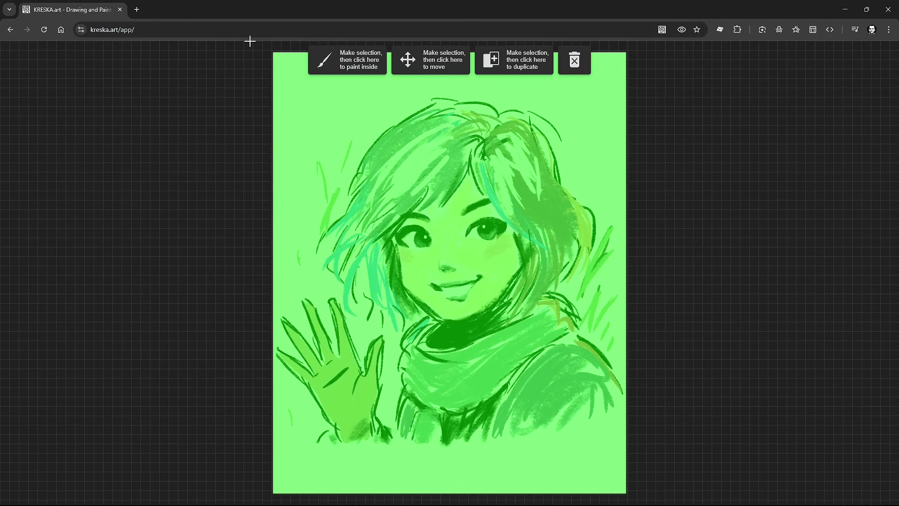
pyautogui.moveTo(454, 92)
pyautogui.mouseDown()
pyautogui.moveTo(361, 131)
pyautogui.moveTo(310, 198)
pyautogui.moveTo(311, 271)
pyautogui.moveTo(389, 322)
pyautogui.mouseUp()
pyautogui.moveTo(478, 352)
pyautogui.mouseDown()
pyautogui.moveTo(586, 241)
pyautogui.moveTo(526, 107)
pyautogui.moveTo(456, 91)
pyautogui.mouseUp()
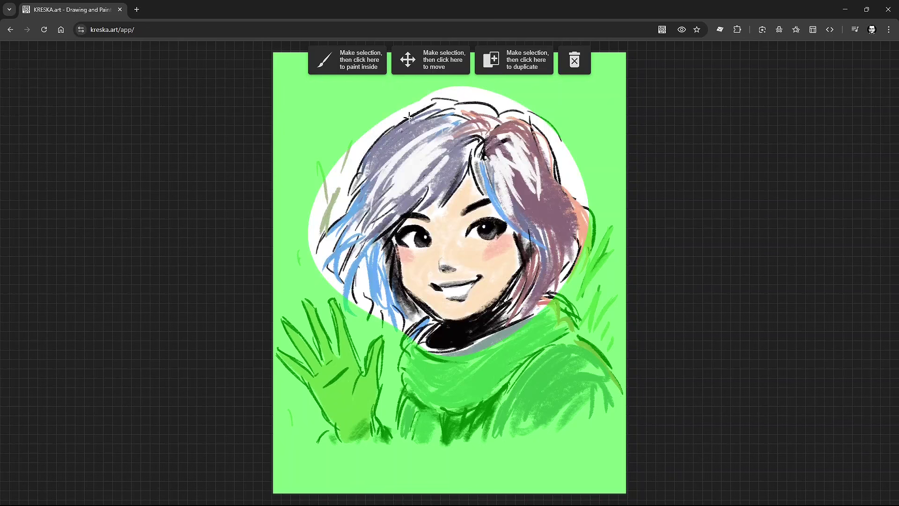
pyautogui.click(515, 62)
pyautogui.moveTo(476, 240); pyautogui.dragTo(447, 222)
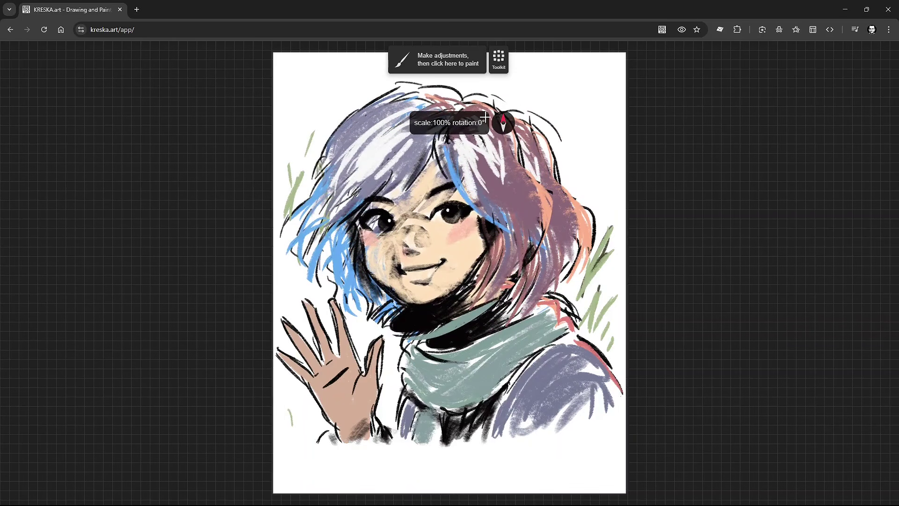
# Step: Scale the head copy to 47%, place it in the canvas's upper-left corner, and commit the adjustments
pyautogui.click(499, 58)
pyautogui.moveTo(142, 323); pyautogui.dragTo(135, 389)
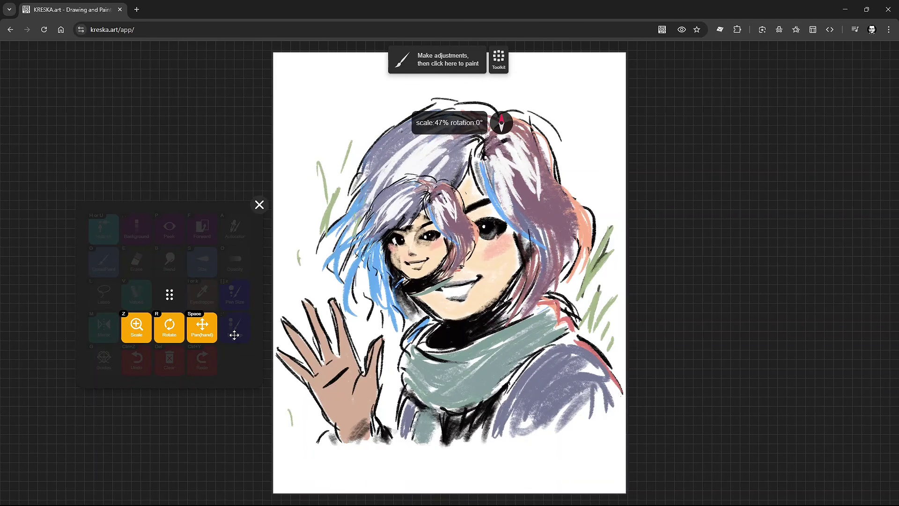
pyautogui.moveTo(202, 326)
pyautogui.mouseDown()
pyautogui.moveTo(184, 325)
pyautogui.moveTo(111, 209)
pyautogui.moveTo(112, 195)
pyautogui.mouseUp()
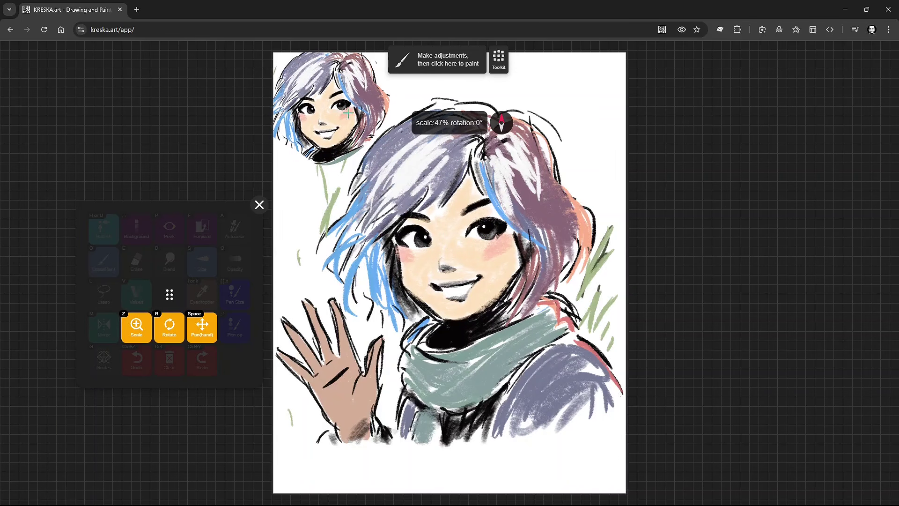
pyautogui.click(438, 57)
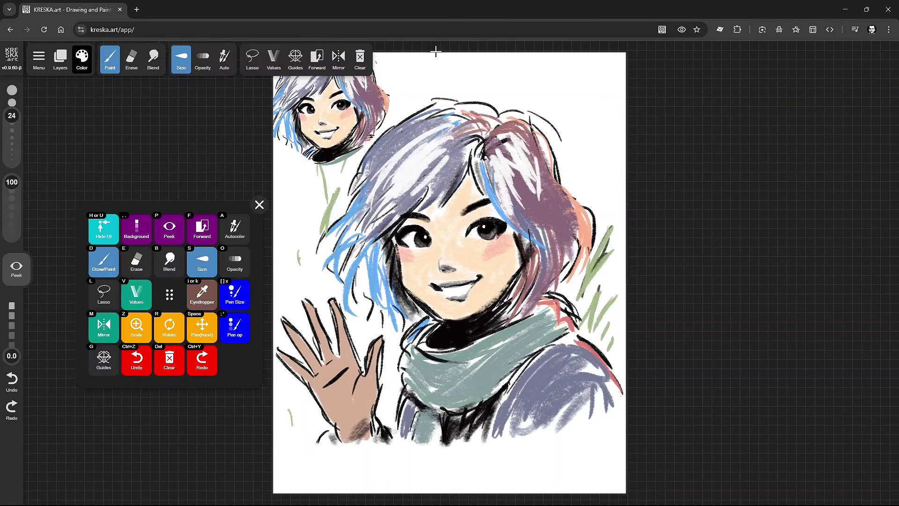
pyautogui.click(259, 206)
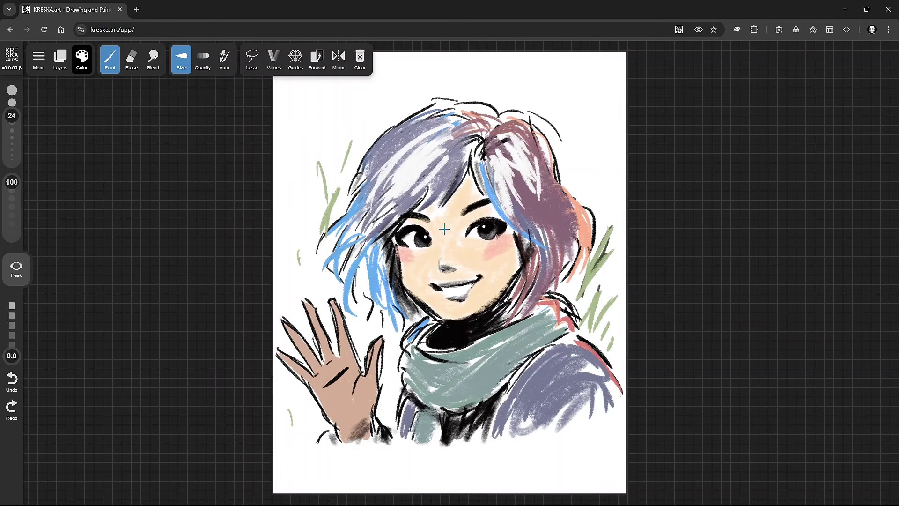
# Step: Lasso the face and the waving hand, discard both selections, and leave the lasso selection
pyautogui.click(246, 54)
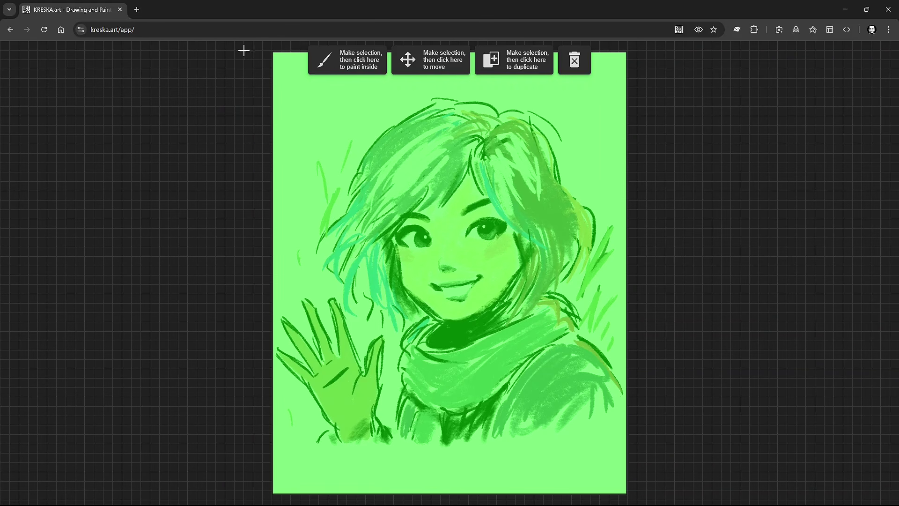
pyautogui.moveTo(464, 103)
pyautogui.mouseDown()
pyautogui.moveTo(365, 159)
pyautogui.moveTo(378, 286)
pyautogui.moveTo(530, 271)
pyautogui.moveTo(547, 155)
pyautogui.mouseUp()
pyautogui.moveTo(309, 292)
pyautogui.mouseDown()
pyautogui.moveTo(360, 424)
pyautogui.moveTo(352, 299)
pyautogui.mouseUp()
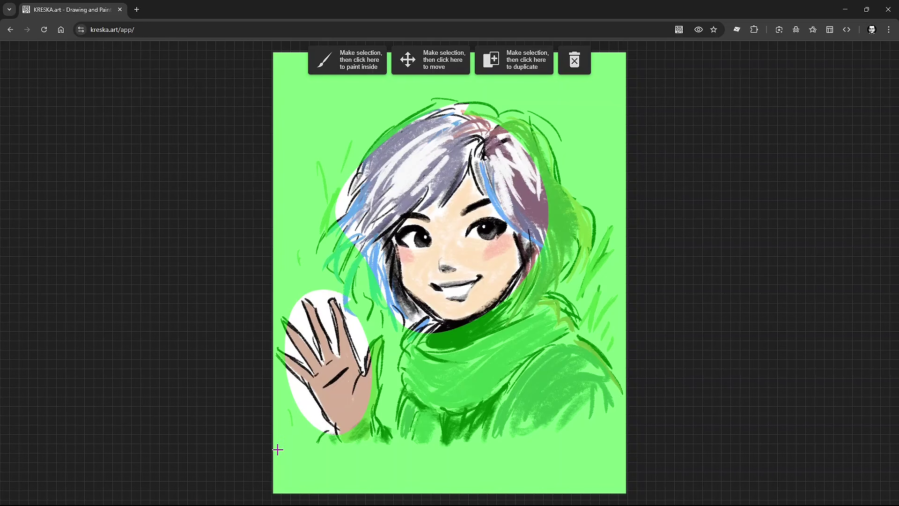
pyautogui.click(574, 64)
pyautogui.moveTo(472, 121)
pyautogui.mouseDown()
pyautogui.moveTo(377, 307)
pyautogui.moveTo(529, 148)
pyautogui.moveTo(477, 121)
pyautogui.mouseUp()
pyautogui.click(572, 65)
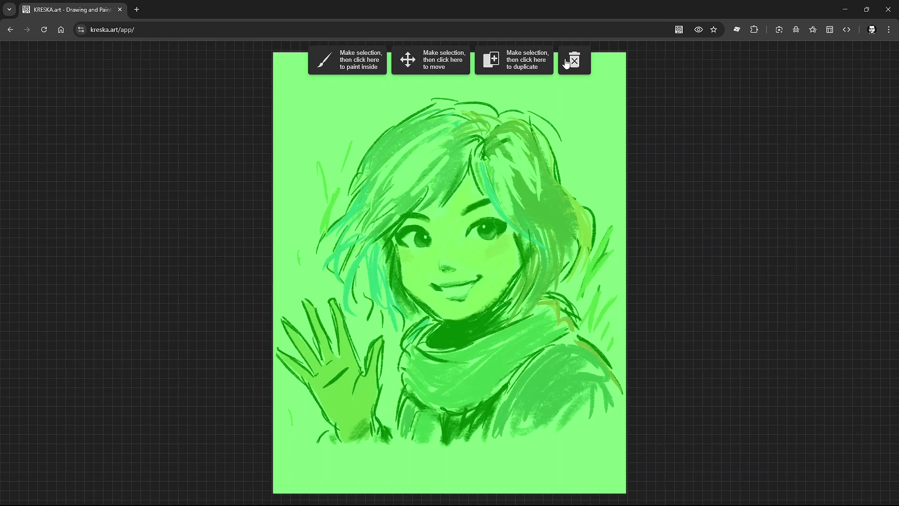
pyautogui.click(574, 53)
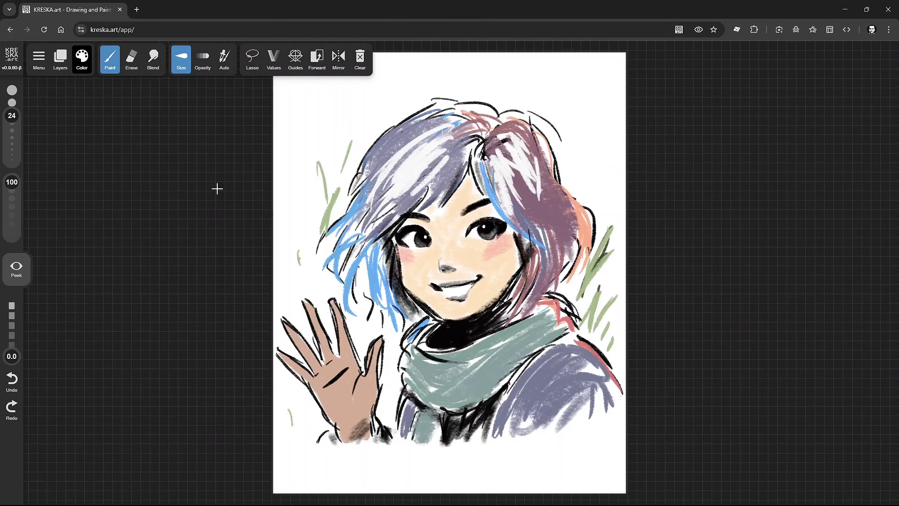
# Step: Toggle the grayscale values view on and off for the portrait, the house painting and the sunset landscape
pyautogui.click(274, 60)
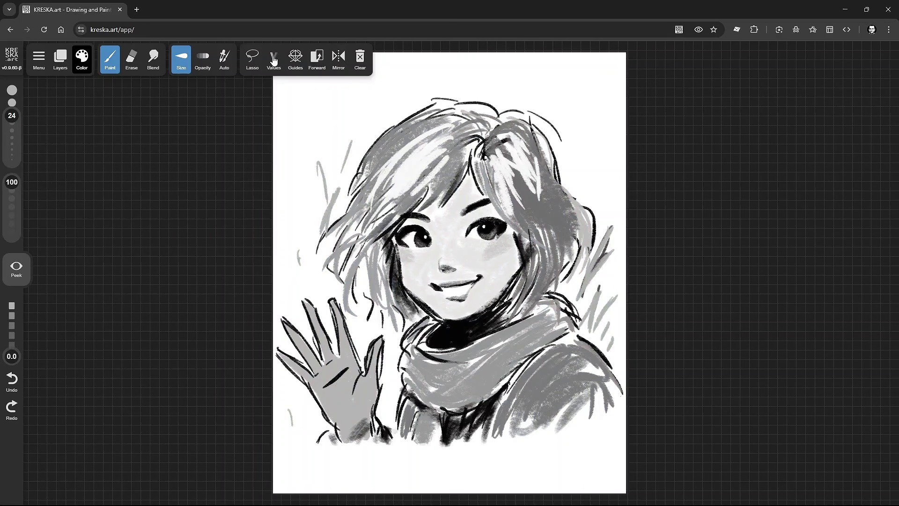
pyautogui.click(274, 60)
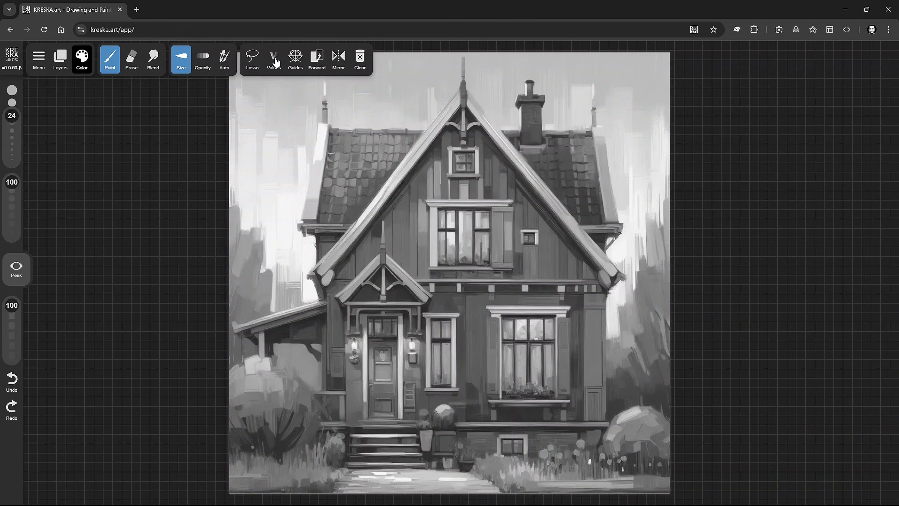
pyautogui.click(275, 63)
pyautogui.click(275, 63)
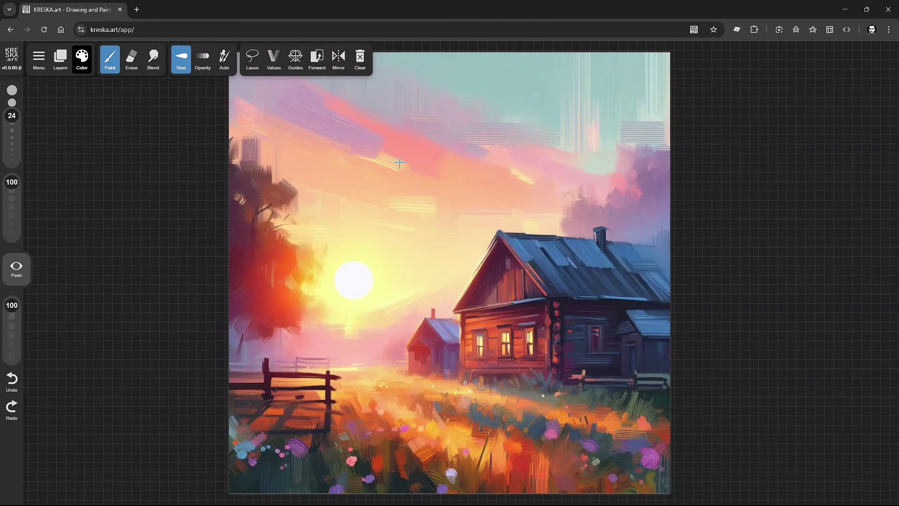
pyautogui.click(273, 63)
pyautogui.click(274, 64)
pyautogui.click(275, 64)
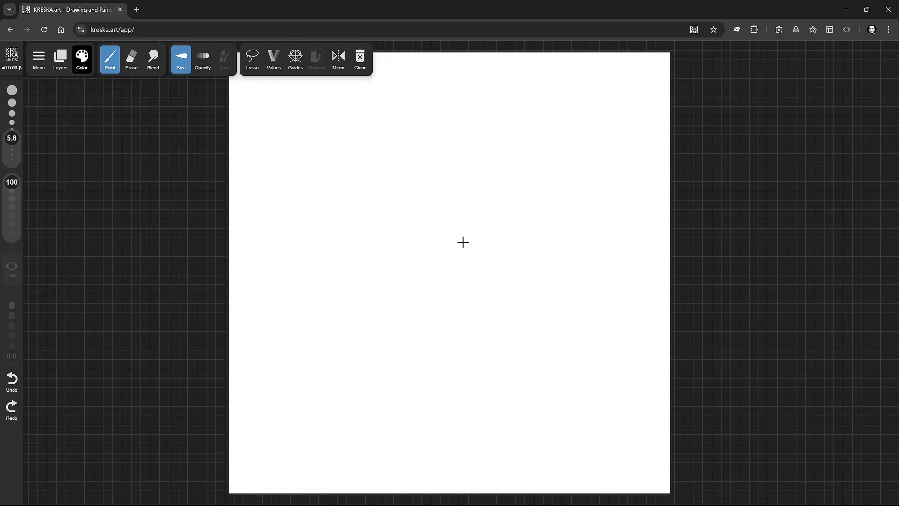
# Step: Turn on the Vertical Symmetry drawing guide and paint looping blue strokes mirrored across the canvas's vertical axis
pyautogui.click(293, 60)
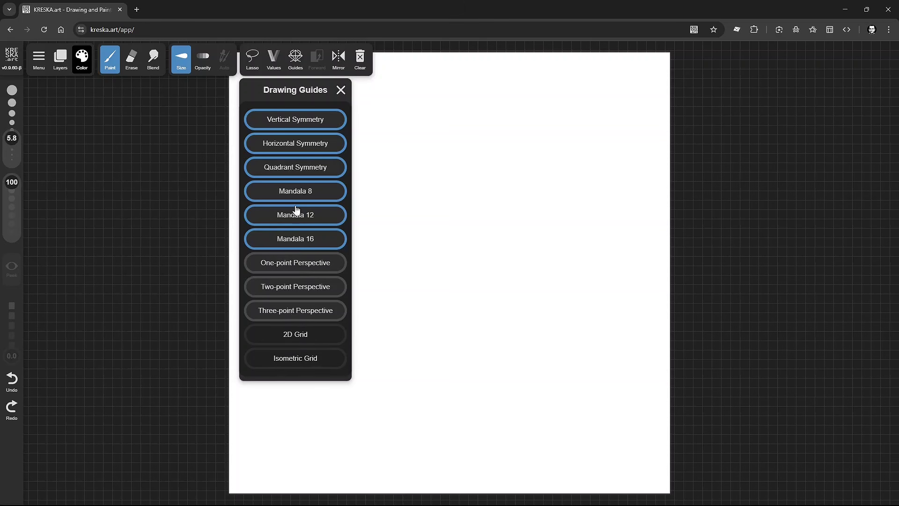
pyautogui.click(296, 63)
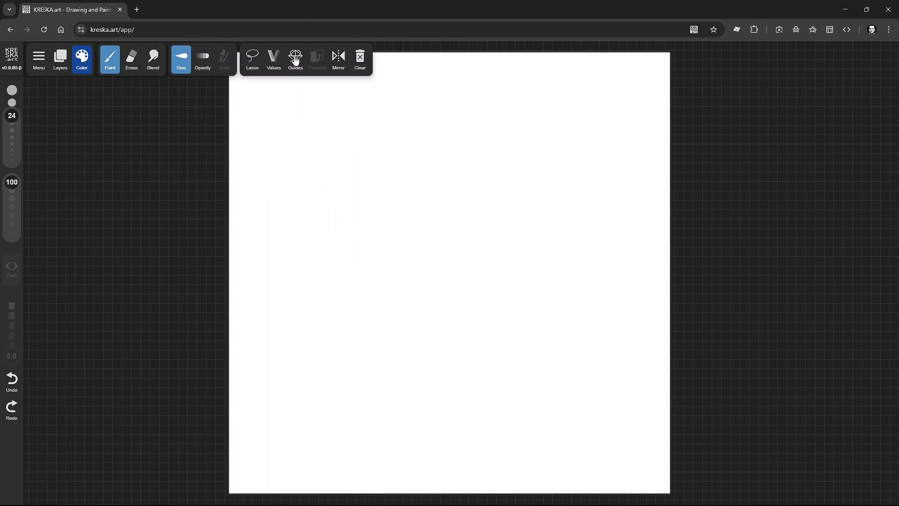
pyautogui.click(295, 59)
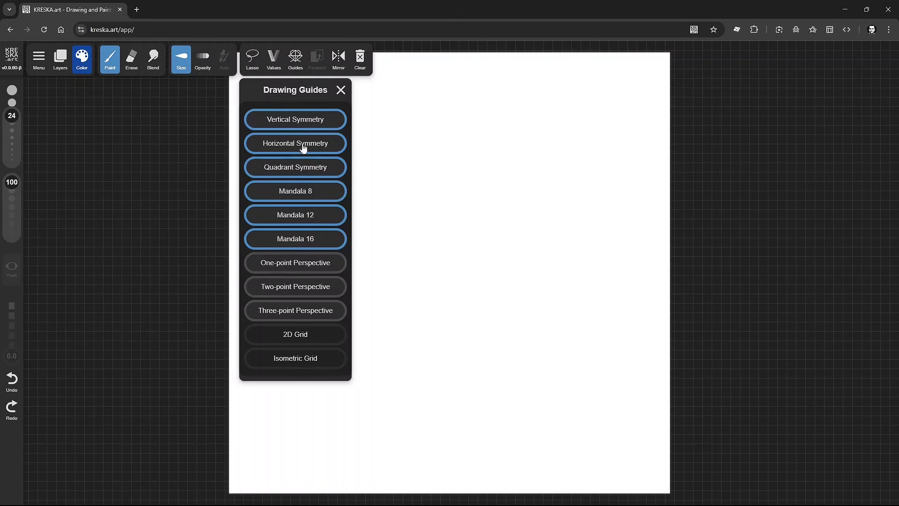
pyautogui.click(282, 123)
pyautogui.moveTo(395, 236)
pyautogui.mouseDown()
pyautogui.moveTo(449, 129)
pyautogui.moveTo(437, 251)
pyautogui.moveTo(484, 425)
pyautogui.moveTo(293, 214)
pyautogui.moveTo(238, 333)
pyautogui.moveTo(317, 399)
pyautogui.moveTo(323, 462)
pyautogui.mouseUp()
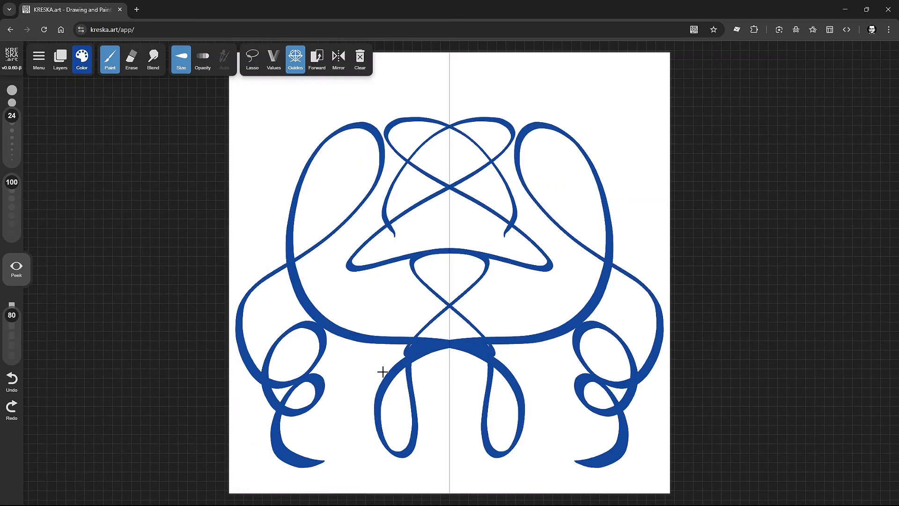
# Step: Remove the guide, clear the canvas, turn on Horizontal Symmetry, and paint blue loops and short strokes mirrored across the horizontal axis
pyautogui.click(295, 59)
pyautogui.click(360, 59)
pyautogui.click(295, 69)
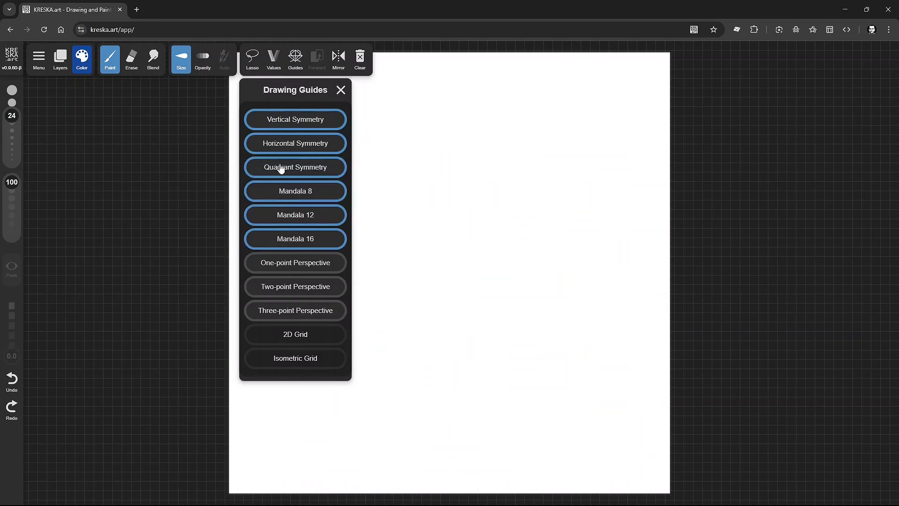
pyautogui.click(308, 142)
pyautogui.moveTo(247, 284)
pyautogui.mouseDown()
pyautogui.moveTo(353, 259)
pyautogui.moveTo(408, 375)
pyautogui.moveTo(617, 408)
pyautogui.moveTo(440, 370)
pyautogui.mouseUp()
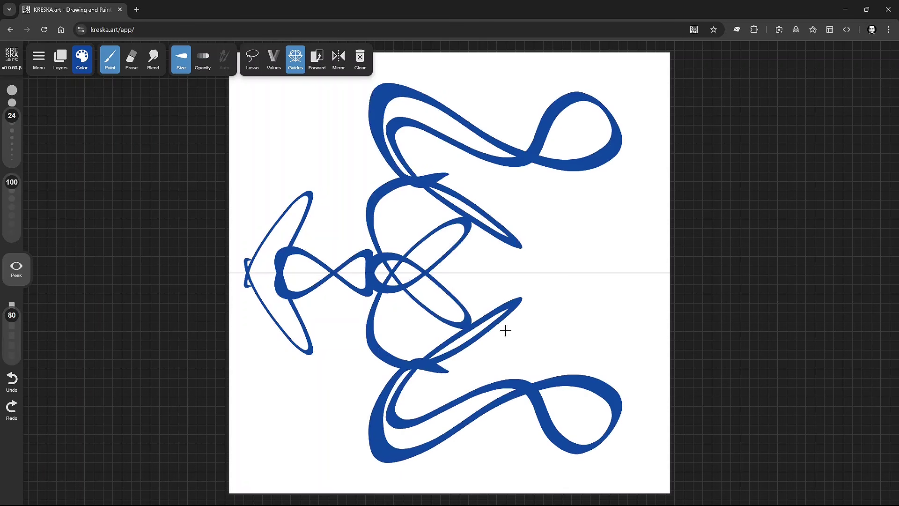
pyautogui.moveTo(549, 211); pyautogui.dragTo(555, 263)
pyautogui.moveTo(581, 205)
pyautogui.mouseDown()
pyautogui.moveTo(608, 219)
pyautogui.moveTo(656, 269)
pyautogui.mouseUp()
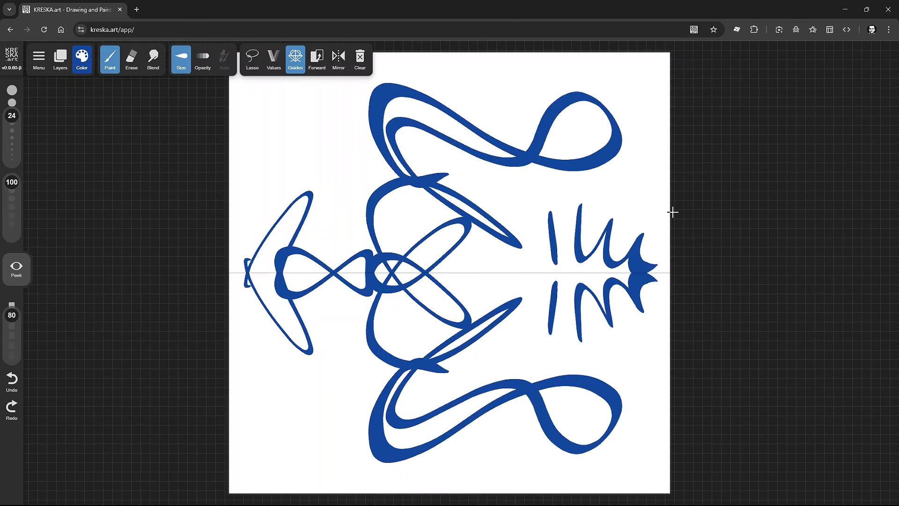
# Step: Clear the canvas and, with the Quadrant Symmetry guide turned on, paint looping blue strokes mirrored across all four quadrants
pyautogui.click(359, 59)
pyautogui.click(359, 59)
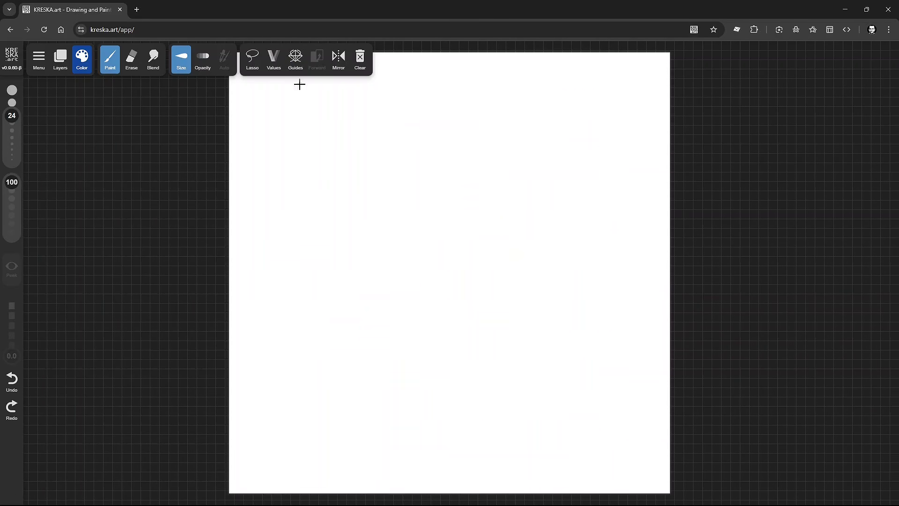
pyautogui.click(294, 63)
pyautogui.click(297, 167)
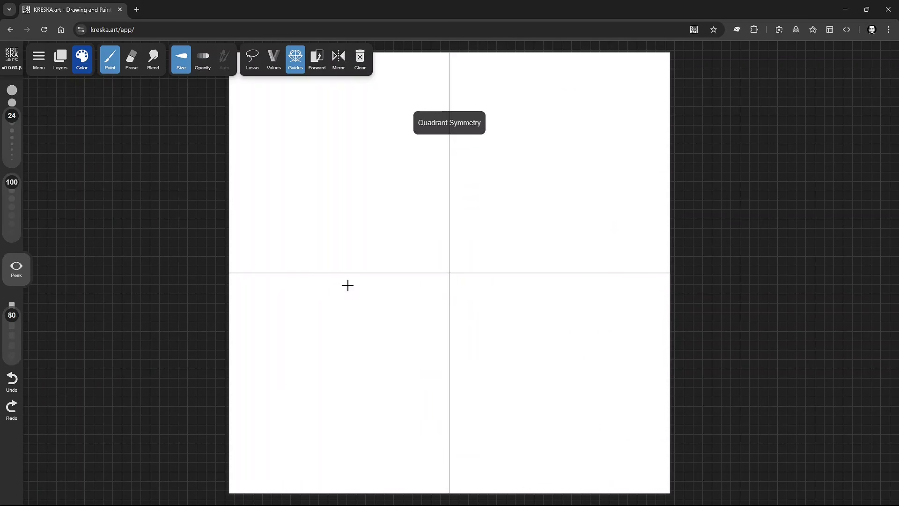
pyautogui.moveTo(416, 282)
pyautogui.mouseDown()
pyautogui.moveTo(440, 262)
pyautogui.moveTo(333, 119)
pyautogui.moveTo(369, 210)
pyautogui.moveTo(421, 85)
pyautogui.moveTo(440, 68)
pyautogui.mouseUp()
pyautogui.moveTo(426, 370); pyautogui.dragTo(241, 300)
# Step: Clear the guide and canvas, and paint a pattern of curling blue strokes with the Mandala 8 guide
pyautogui.click(296, 58)
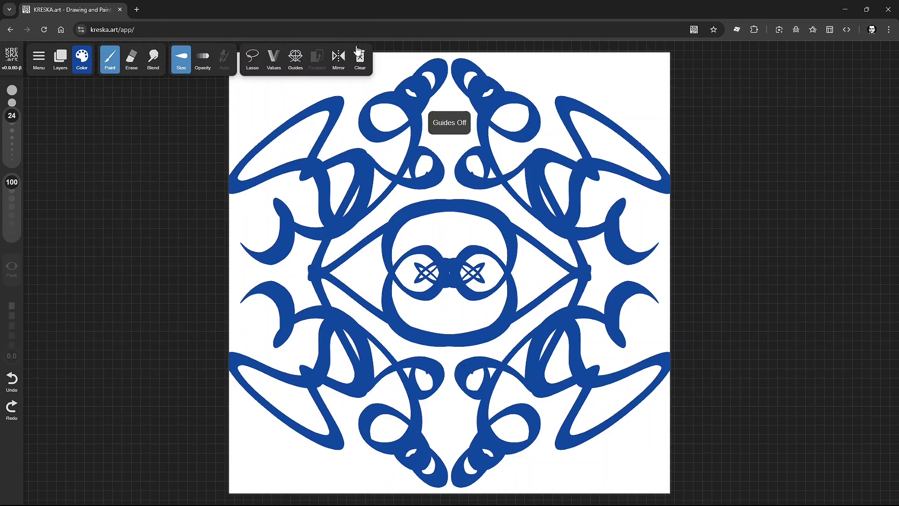
pyautogui.click(359, 58)
pyautogui.click(295, 57)
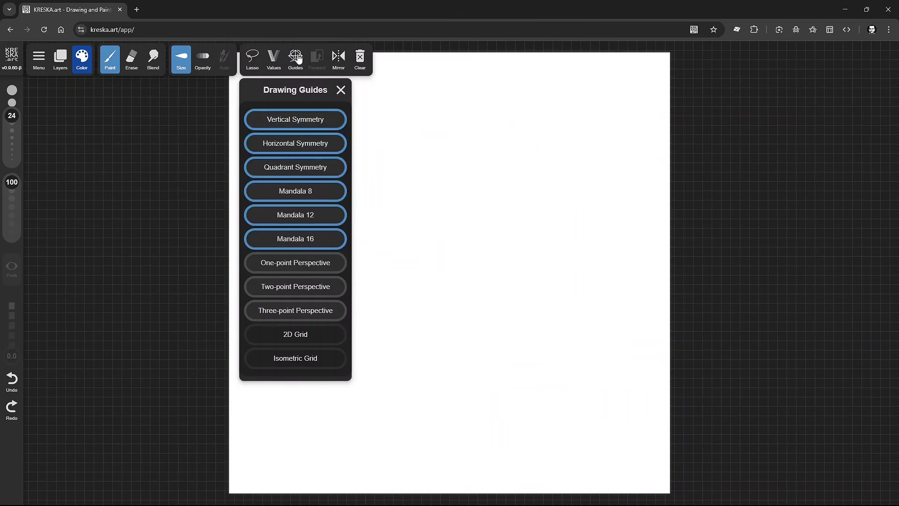
pyautogui.click(307, 197)
pyautogui.moveTo(431, 286)
pyautogui.mouseDown()
pyautogui.moveTo(408, 187)
pyautogui.moveTo(281, 225)
pyautogui.moveTo(279, 108)
pyautogui.moveTo(349, 100)
pyautogui.mouseUp()
pyautogui.moveTo(409, 71); pyautogui.dragTo(424, 52)
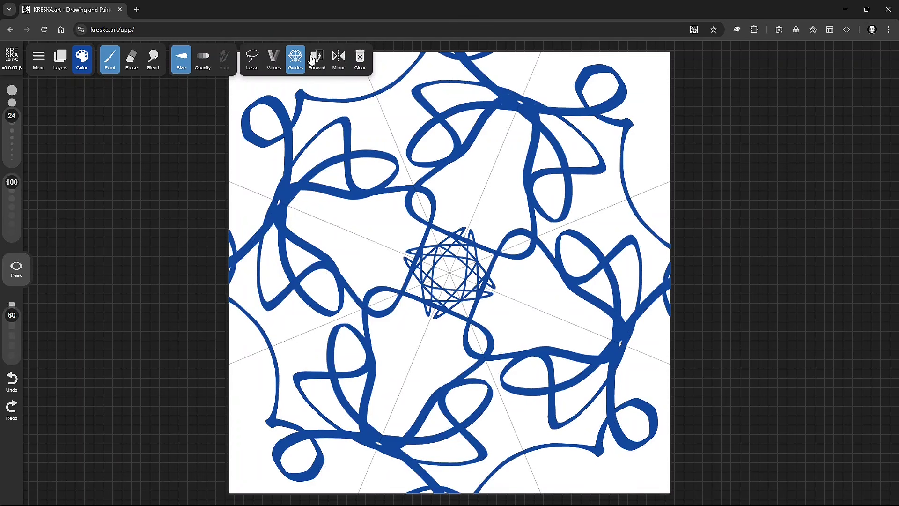
# Step: Remove the previous guide and drawing, and paint overlapping blue loops around the canvas center with the Mandala 12 guide
pyautogui.click(295, 61)
pyautogui.click(360, 57)
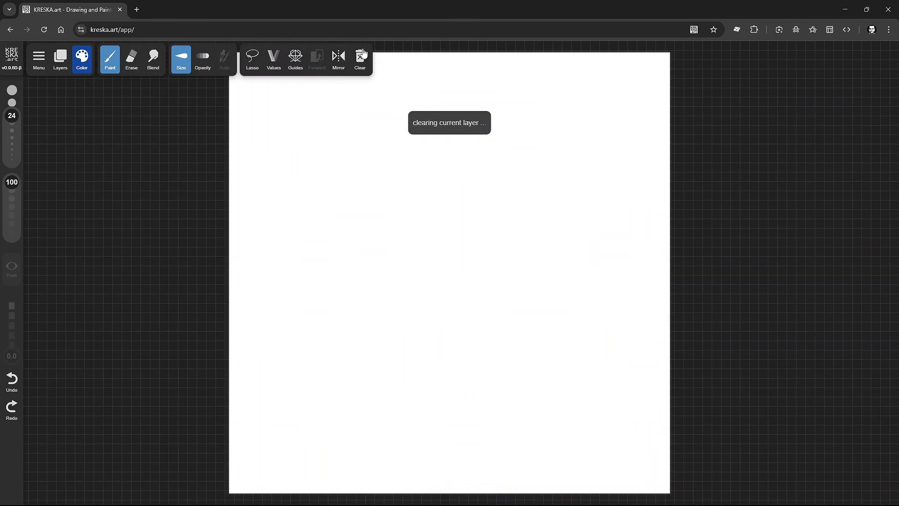
pyautogui.click(294, 61)
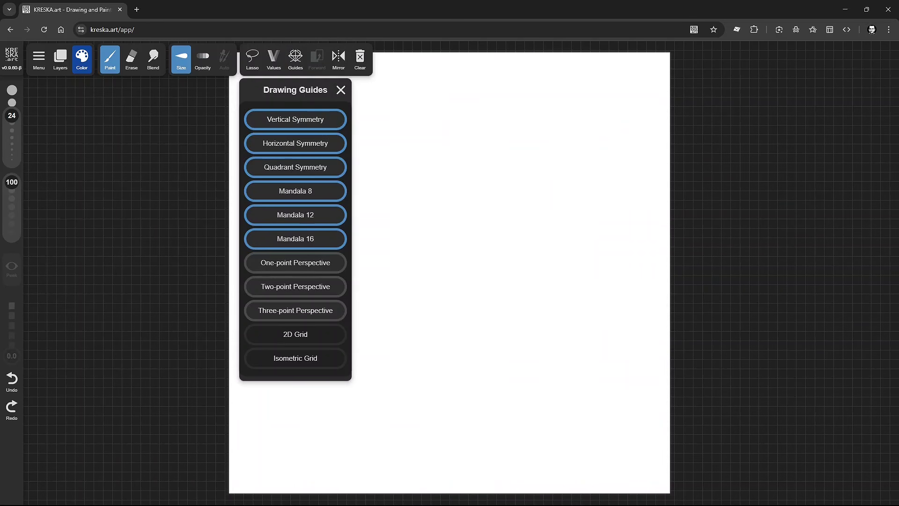
pyautogui.click(295, 215)
pyautogui.moveTo(389, 249)
pyautogui.mouseDown()
pyautogui.moveTo(420, 270)
pyautogui.moveTo(407, 274)
pyautogui.moveTo(337, 170)
pyautogui.moveTo(352, 241)
pyautogui.moveTo(331, 156)
pyautogui.moveTo(254, 168)
pyautogui.moveTo(257, 347)
pyautogui.moveTo(319, 399)
pyautogui.moveTo(285, 387)
pyautogui.moveTo(347, 336)
pyautogui.mouseUp()
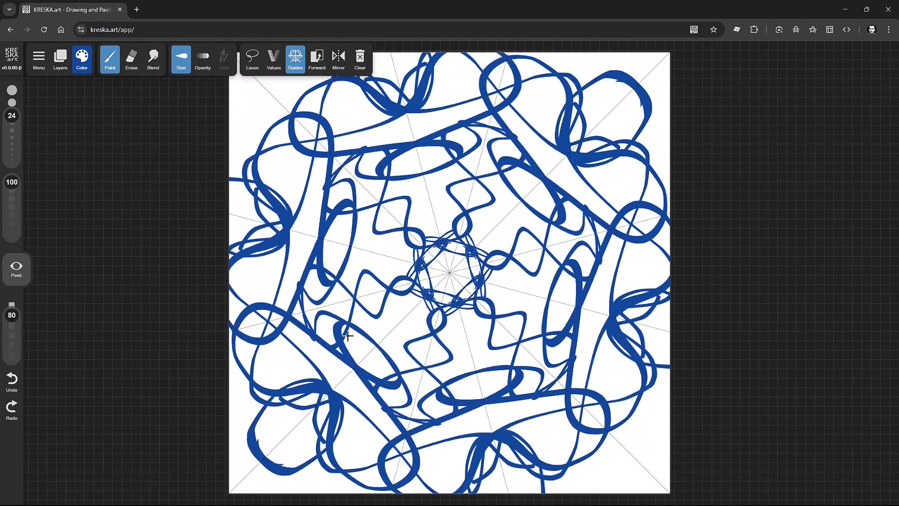
# Step: Start again on an empty canvas with the Mandala 16 guide and paint a radial blue flower pattern with outer arcs
pyautogui.click(296, 59)
pyautogui.click(361, 59)
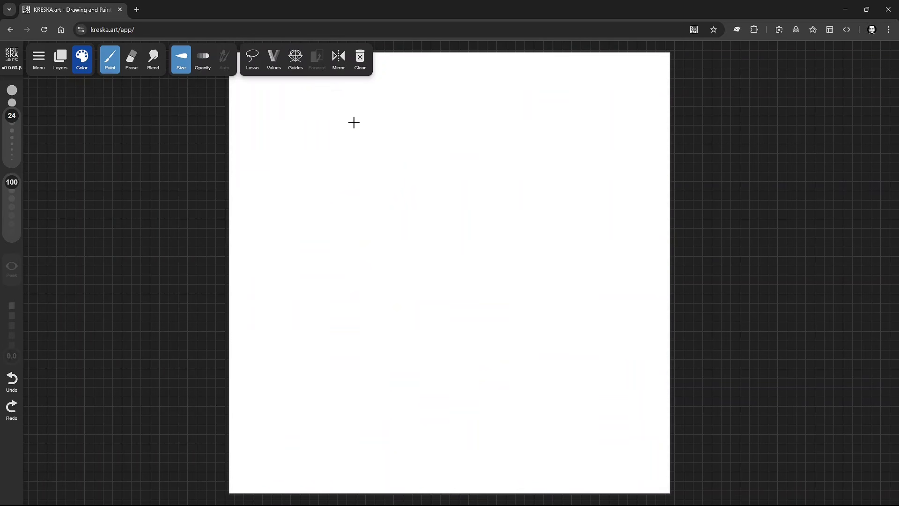
pyautogui.click(295, 58)
pyautogui.click(311, 237)
pyautogui.moveTo(473, 278)
pyautogui.mouseDown()
pyautogui.moveTo(443, 268)
pyautogui.moveTo(477, 286)
pyautogui.moveTo(500, 189)
pyautogui.moveTo(365, 187)
pyautogui.moveTo(280, 227)
pyautogui.moveTo(337, 107)
pyautogui.moveTo(292, 196)
pyautogui.moveTo(249, 327)
pyautogui.moveTo(291, 331)
pyautogui.moveTo(269, 453)
pyautogui.moveTo(321, 422)
pyautogui.moveTo(331, 342)
pyautogui.mouseUp()
# Step: Clear the mandala, set the brush size to 5.2, and switch the drawing guide to One-point Perspective
pyautogui.click(297, 64)
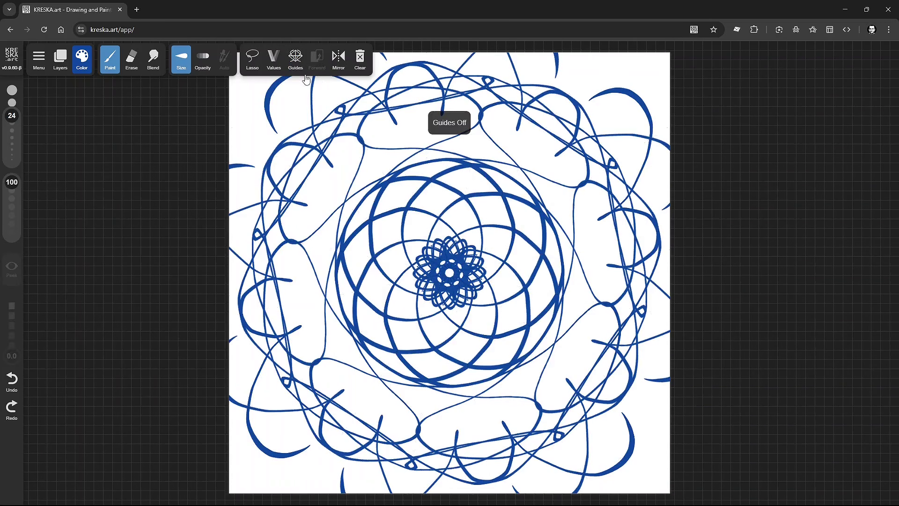
pyautogui.click(360, 58)
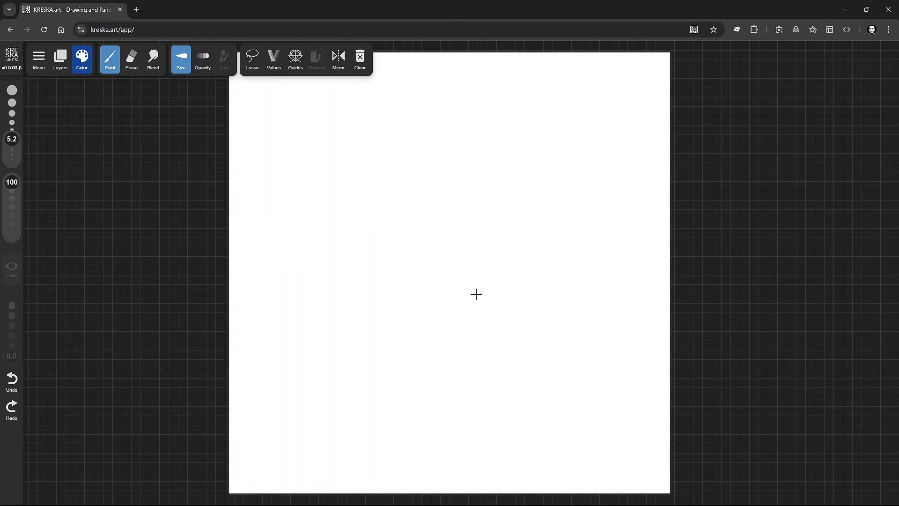
pyautogui.click(296, 67)
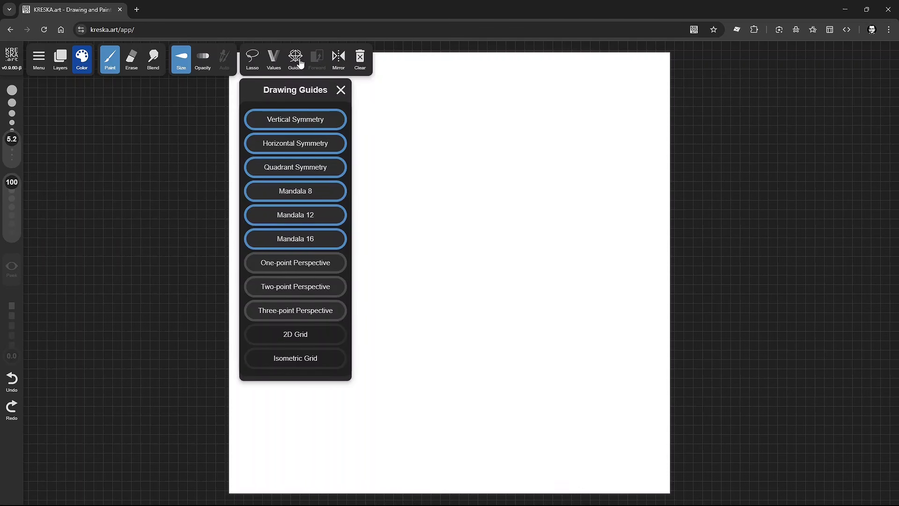
pyautogui.click(302, 261)
# Step: Paint two road edges meeting at the central vanishing point and four trees receding along the right edge
pyautogui.moveTo(448, 273); pyautogui.dragTo(233, 409)
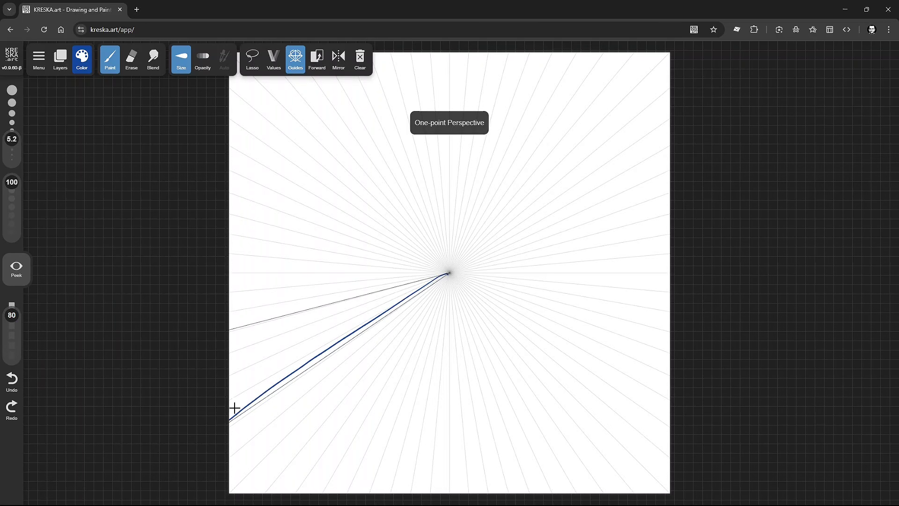
pyautogui.moveTo(442, 270)
pyautogui.mouseDown()
pyautogui.moveTo(605, 409)
pyautogui.moveTo(612, 258)
pyautogui.moveTo(570, 176)
pyautogui.moveTo(615, 88)
pyautogui.moveTo(639, 199)
pyautogui.moveTo(612, 257)
pyautogui.mouseUp()
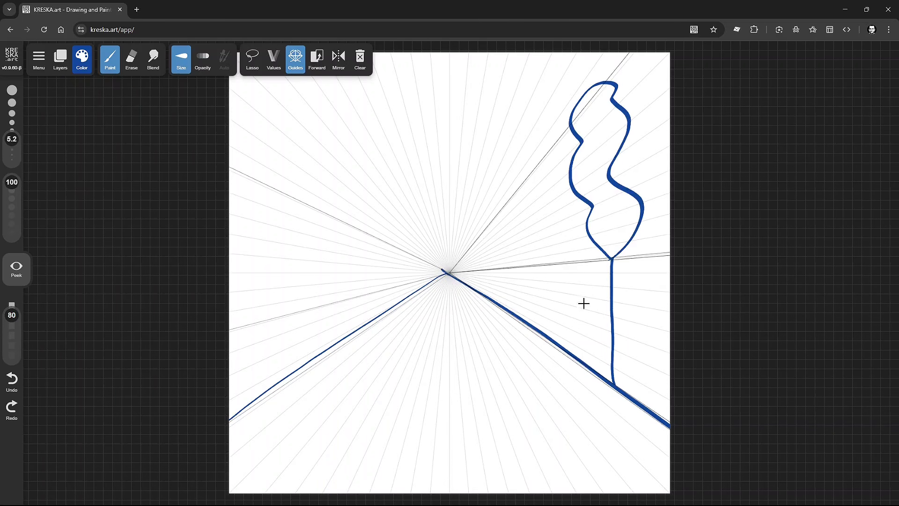
pyautogui.moveTo(564, 350)
pyautogui.mouseDown()
pyautogui.moveTo(568, 265)
pyautogui.moveTo(542, 200)
pyautogui.moveTo(556, 141)
pyautogui.moveTo(567, 166)
pyautogui.mouseUp()
pyautogui.moveTo(579, 214); pyautogui.dragTo(572, 255)
pyautogui.moveTo(529, 334)
pyautogui.mouseDown()
pyautogui.moveTo(530, 267)
pyautogui.moveTo(520, 250)
pyautogui.moveTo(526, 187)
pyautogui.moveTo(537, 262)
pyautogui.moveTo(488, 281)
pyautogui.moveTo(489, 309)
pyautogui.mouseUp()
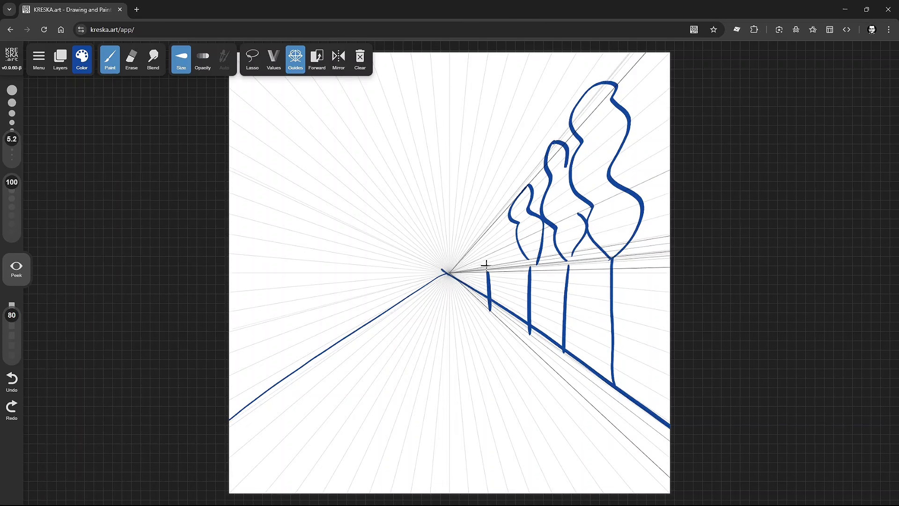
pyautogui.moveTo(484, 265)
pyautogui.mouseDown()
pyautogui.moveTo(484, 227)
pyautogui.moveTo(492, 273)
pyautogui.mouseUp()
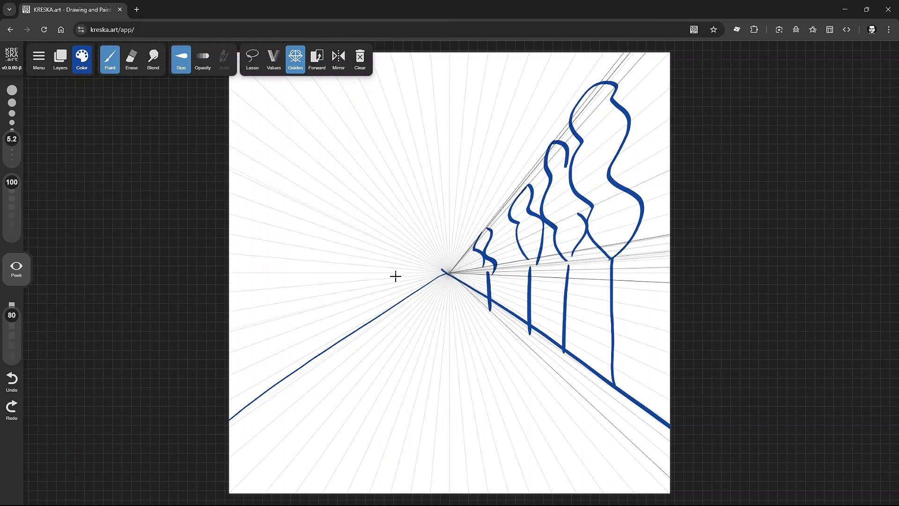
# Step: Paint box-shaped buildings along the road's left edge, with wall and roof lines receding toward the vanishing point
pyautogui.moveTo(399, 237); pyautogui.dragTo(395, 299)
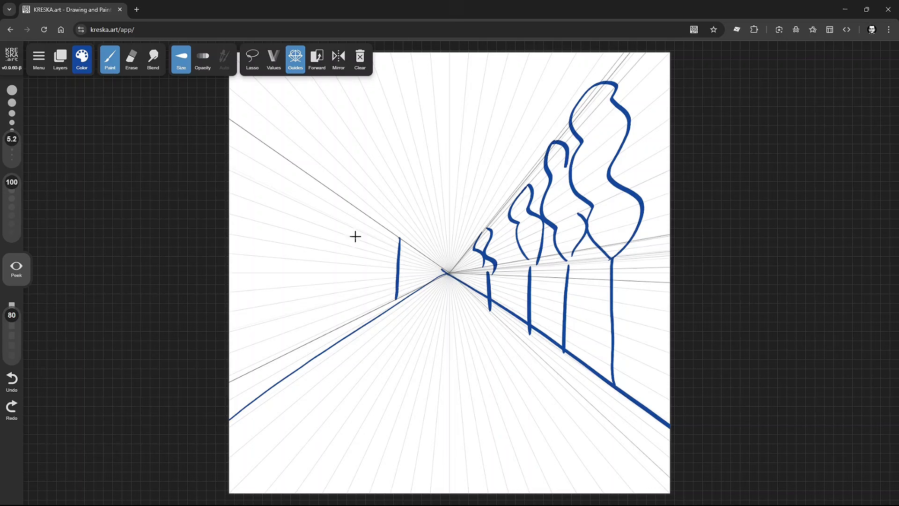
pyautogui.moveTo(355, 210); pyautogui.dragTo(345, 347)
pyautogui.moveTo(280, 163); pyautogui.dragTo(271, 386)
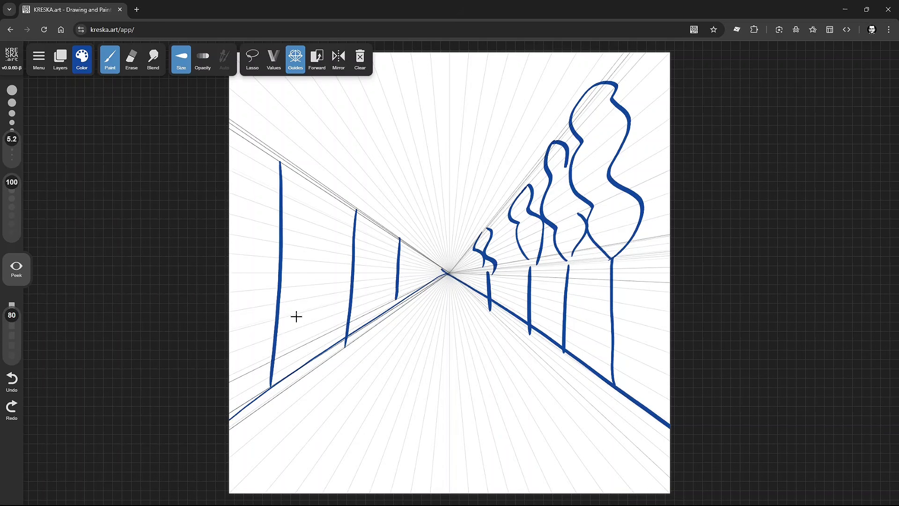
pyautogui.moveTo(355, 231)
pyautogui.mouseDown()
pyautogui.moveTo(398, 235)
pyautogui.moveTo(423, 250)
pyautogui.moveTo(420, 295)
pyautogui.moveTo(354, 299)
pyautogui.mouseUp()
pyautogui.moveTo(359, 211); pyautogui.dragTo(280, 164)
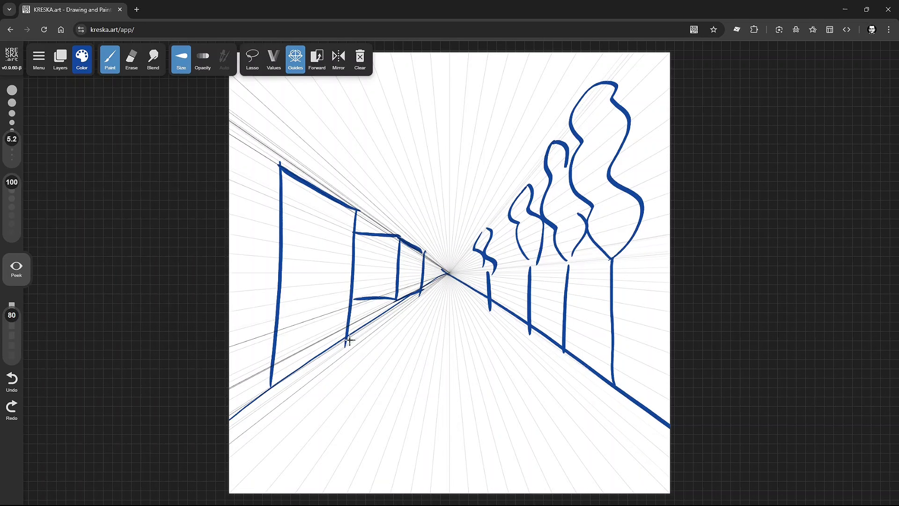
pyautogui.moveTo(347, 337)
pyautogui.mouseDown()
pyautogui.moveTo(257, 392)
pyautogui.moveTo(233, 392)
pyautogui.mouseUp()
pyautogui.moveTo(279, 172); pyautogui.dragTo(229, 174)
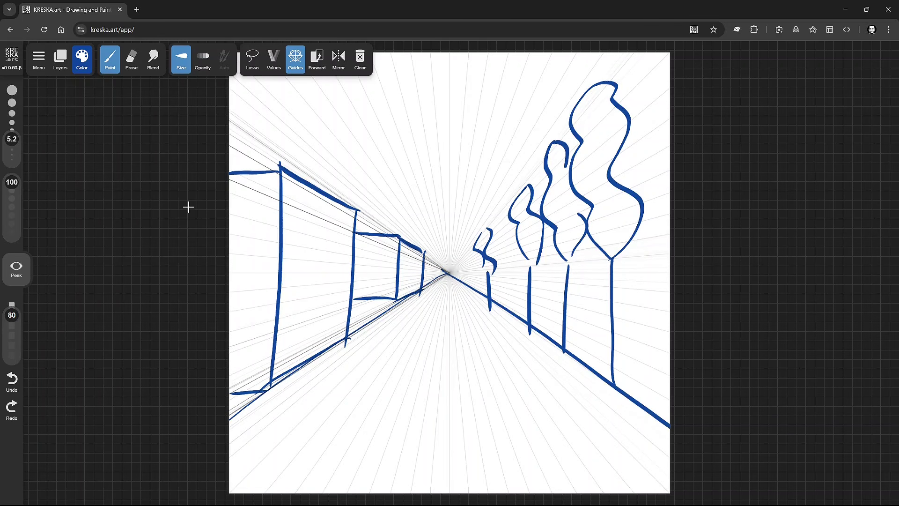
# Step: Clear the street drawing and switch the drawing guide to Two-point Perspective
pyautogui.click(297, 68)
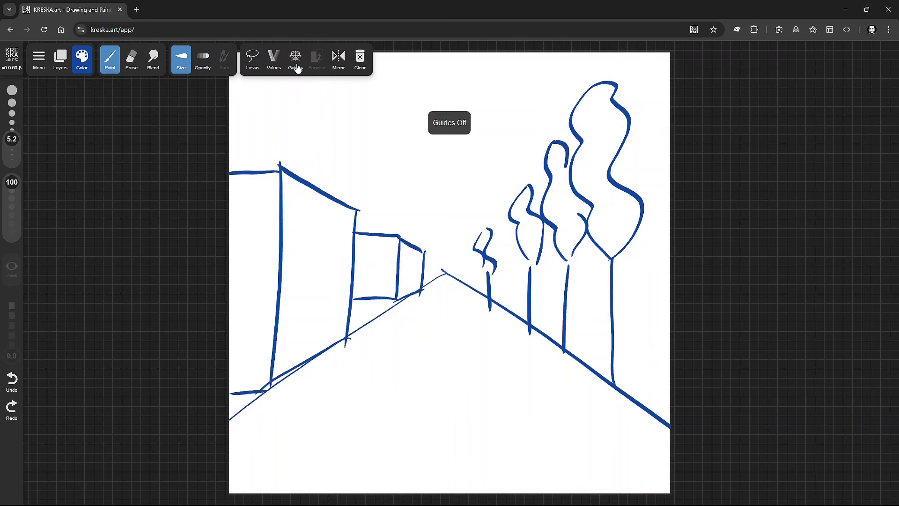
pyautogui.click(364, 68)
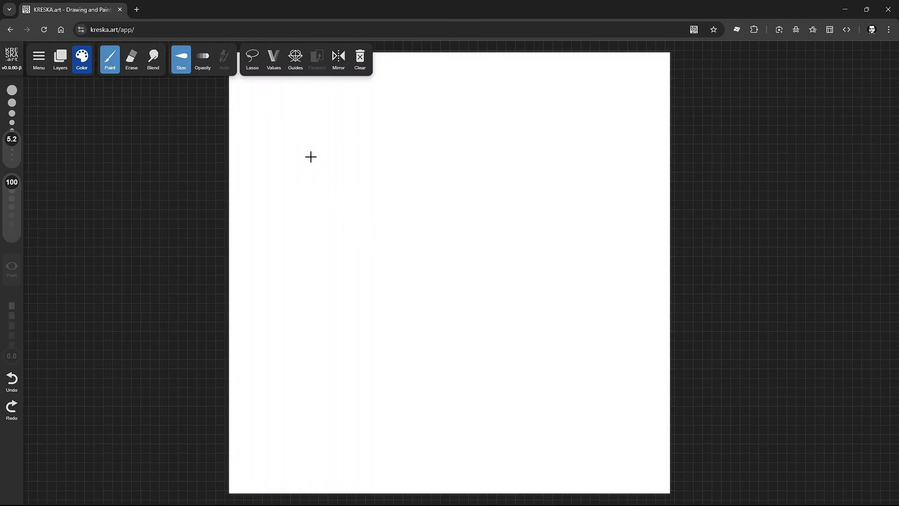
pyautogui.click(304, 59)
pyautogui.click(313, 292)
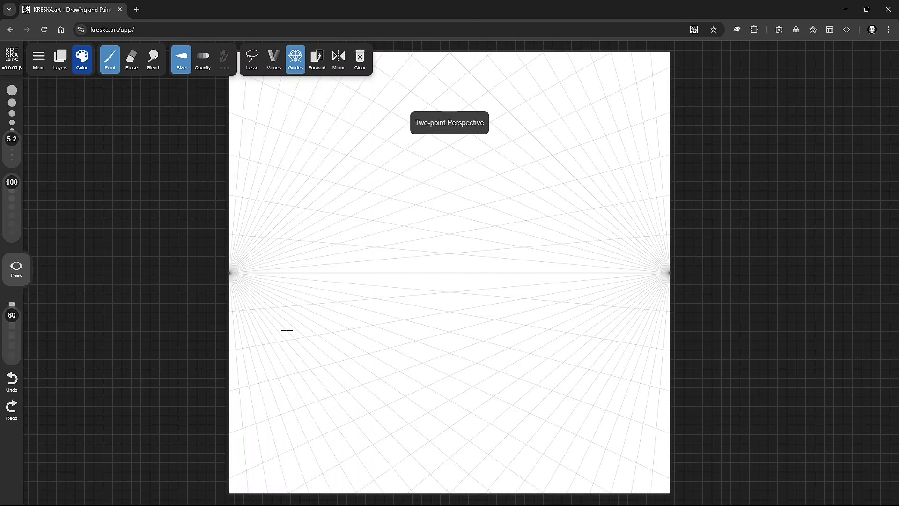
# Step: Paint a wireframe box in two-point perspective, with a four-sided base, four upright edges and the top outline
pyautogui.moveTo(492, 320)
pyautogui.mouseDown()
pyautogui.moveTo(339, 360)
pyautogui.moveTo(443, 455)
pyautogui.mouseUp()
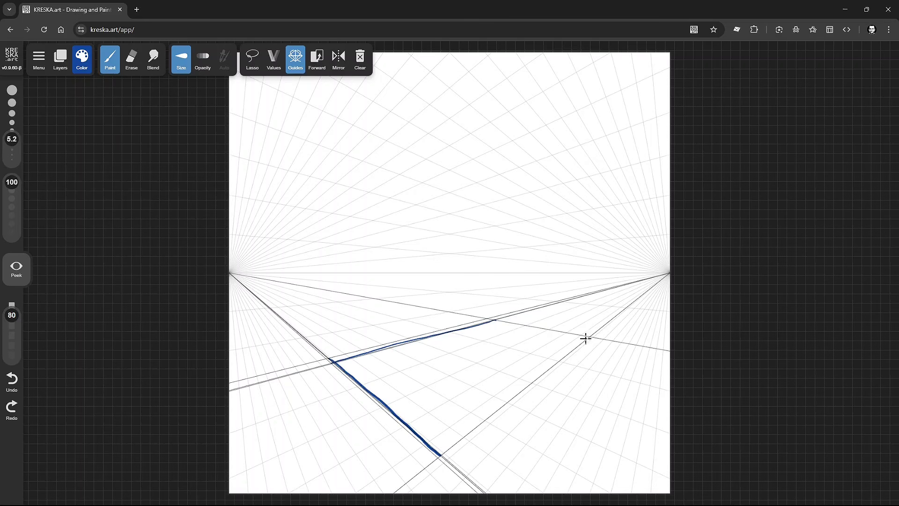
pyautogui.moveTo(585, 338); pyautogui.dragTo(442, 454)
pyautogui.moveTo(504, 321); pyautogui.dragTo(598, 334)
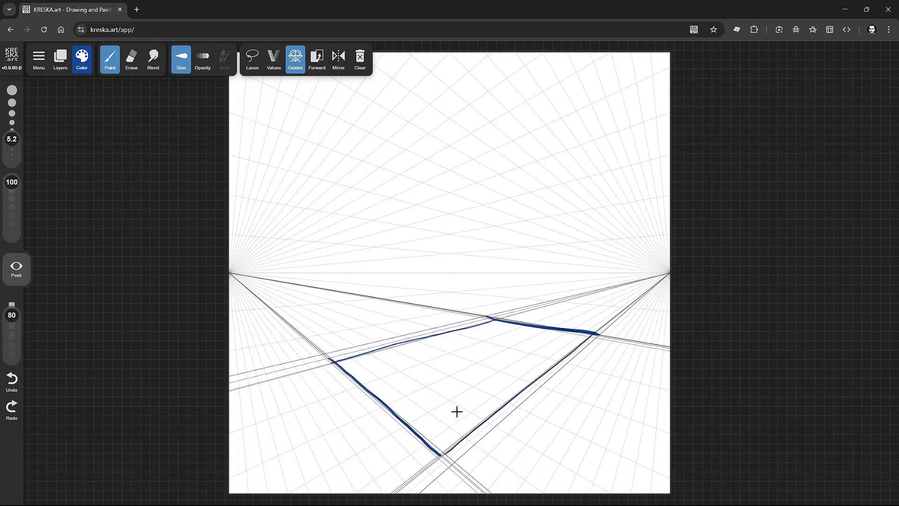
pyautogui.moveTo(437, 453)
pyautogui.mouseDown()
pyautogui.moveTo(418, 140)
pyautogui.moveTo(335, 197)
pyautogui.moveTo(330, 360)
pyautogui.mouseUp()
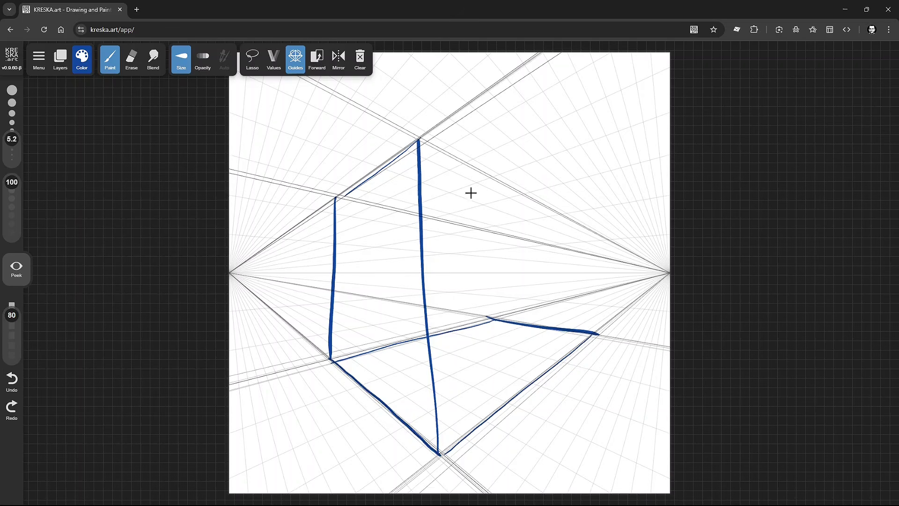
pyautogui.moveTo(594, 235); pyautogui.dragTo(594, 346)
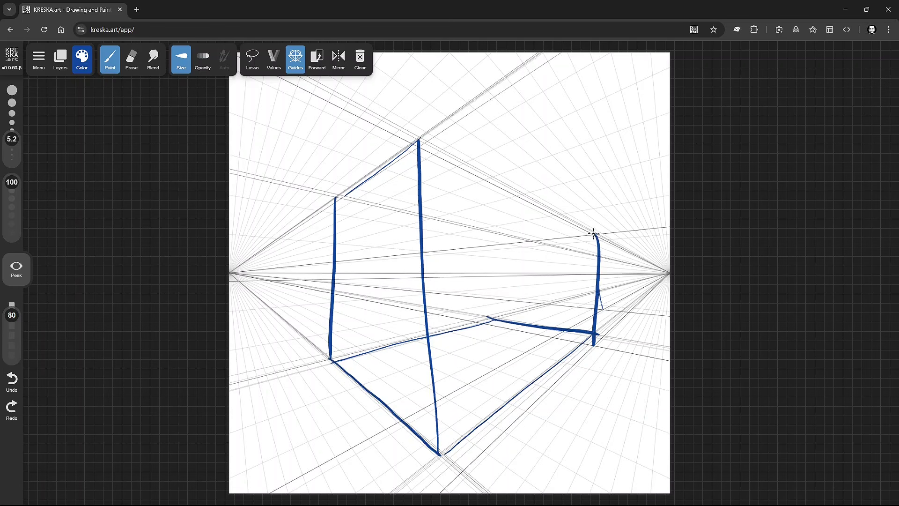
pyautogui.moveTo(595, 235); pyautogui.dragTo(452, 161)
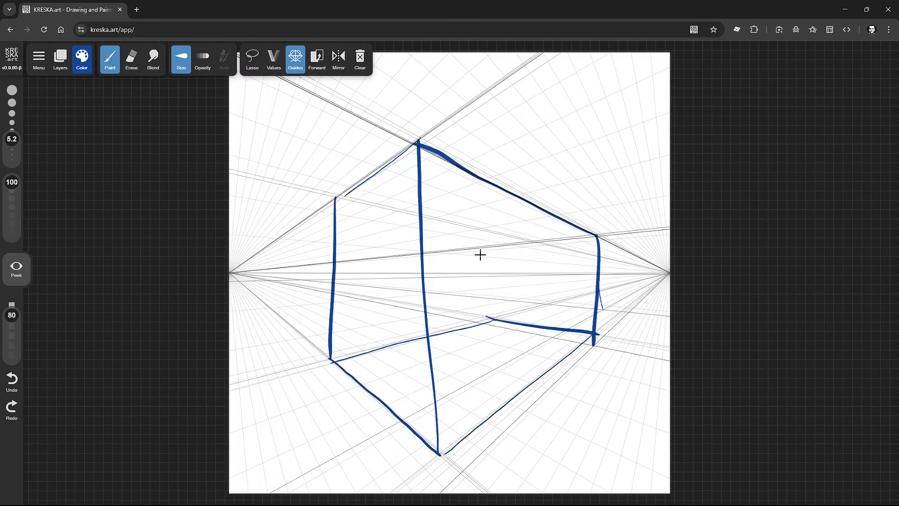
pyautogui.moveTo(489, 234); pyautogui.dragTo(493, 326)
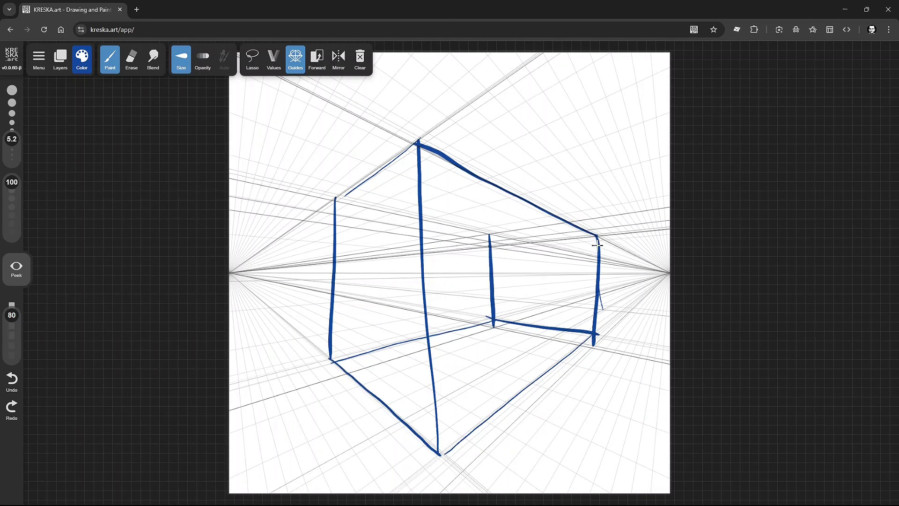
pyautogui.moveTo(329, 207)
pyautogui.mouseDown()
pyautogui.moveTo(446, 233)
pyautogui.moveTo(597, 236)
pyautogui.mouseUp()
# Step: Clear the two-point box and switch the drawing guide to Three-point Perspective
pyautogui.click(295, 57)
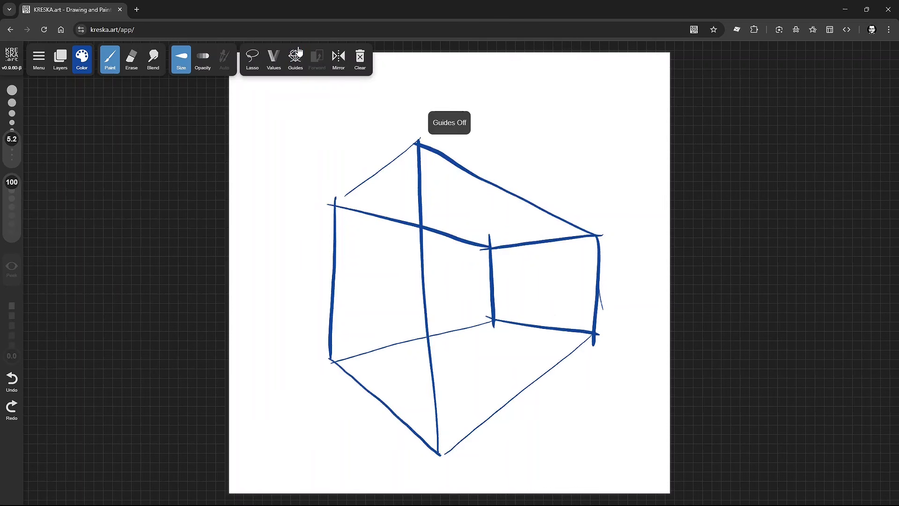
pyautogui.click(360, 57)
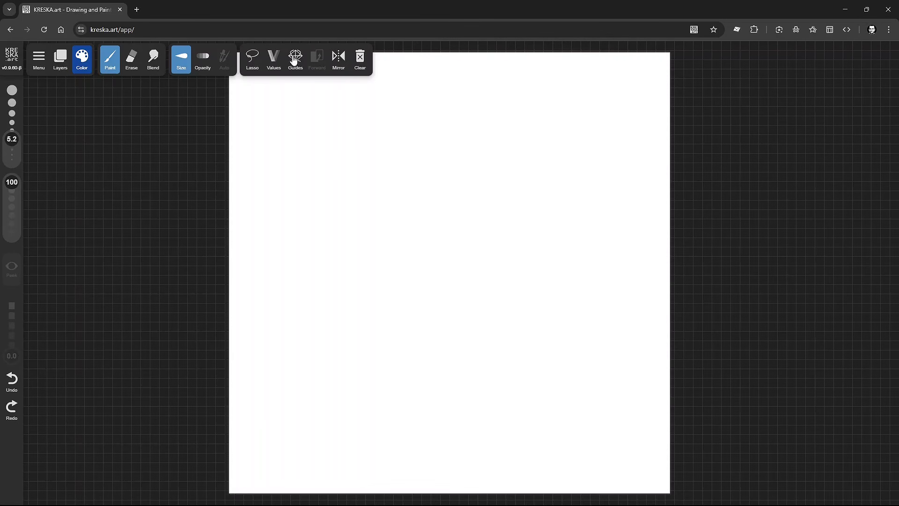
pyautogui.click(294, 59)
pyautogui.click(291, 312)
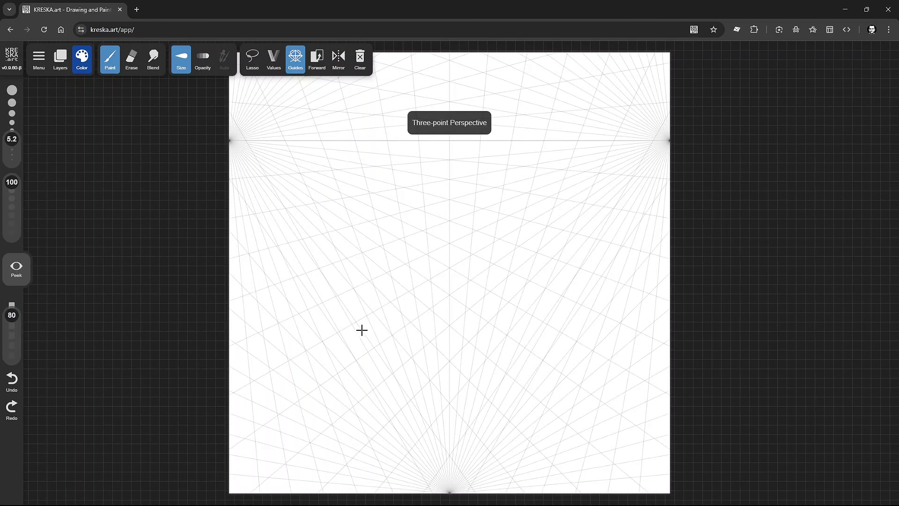
# Step: Paint a wireframe box in three-point perspective, with a four-sided top, edges converging toward the lower vanishing point, and a bottom outline
pyautogui.moveTo(451, 198); pyautogui.dragTo(322, 234)
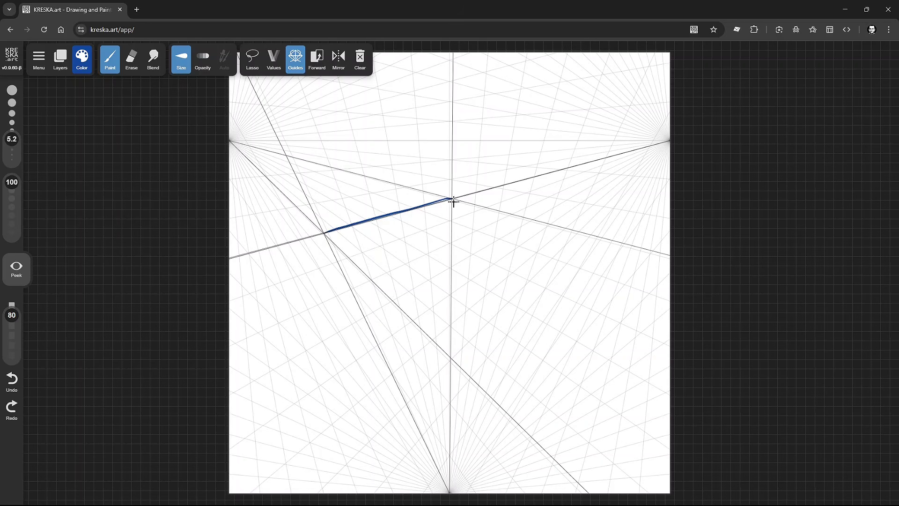
pyautogui.moveTo(447, 199)
pyautogui.mouseDown()
pyautogui.moveTo(511, 220)
pyautogui.moveTo(519, 246)
pyautogui.moveTo(410, 324)
pyautogui.mouseUp()
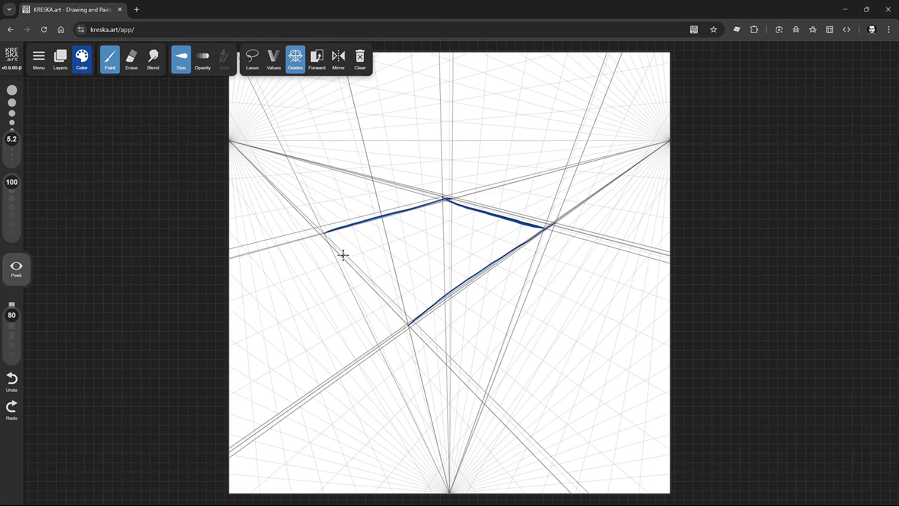
pyautogui.moveTo(317, 232); pyautogui.dragTo(410, 324)
pyautogui.moveTo(544, 228)
pyautogui.mouseDown()
pyautogui.moveTo(506, 354)
pyautogui.moveTo(437, 440)
pyautogui.mouseUp()
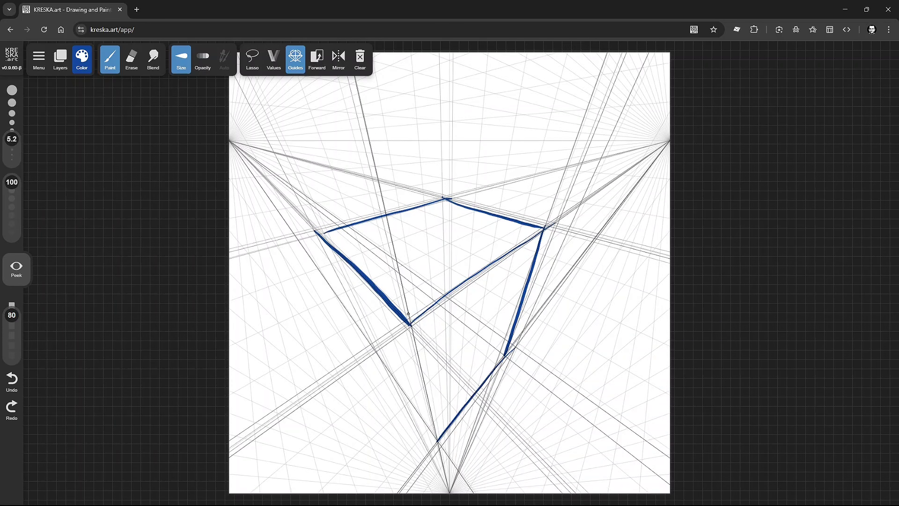
pyautogui.moveTo(409, 323); pyautogui.dragTo(437, 444)
pyautogui.moveTo(444, 194)
pyautogui.mouseDown()
pyautogui.moveTo(450, 317)
pyautogui.moveTo(510, 358)
pyautogui.mouseUp()
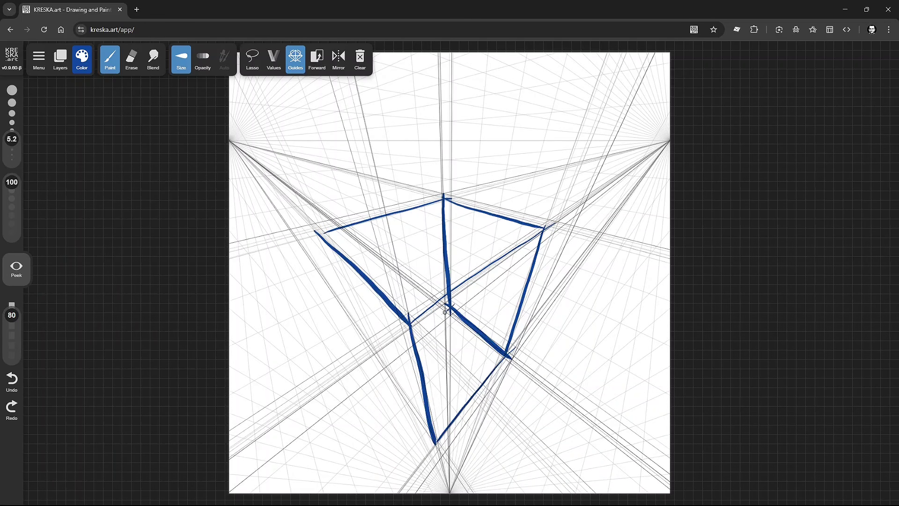
pyautogui.moveTo(382, 362); pyautogui.dragTo(437, 444)
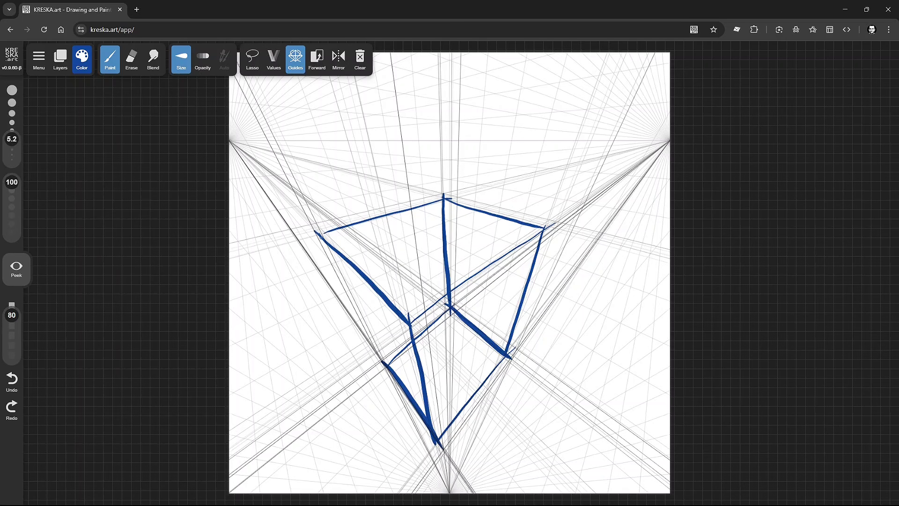
pyautogui.moveTo(318, 234); pyautogui.dragTo(382, 360)
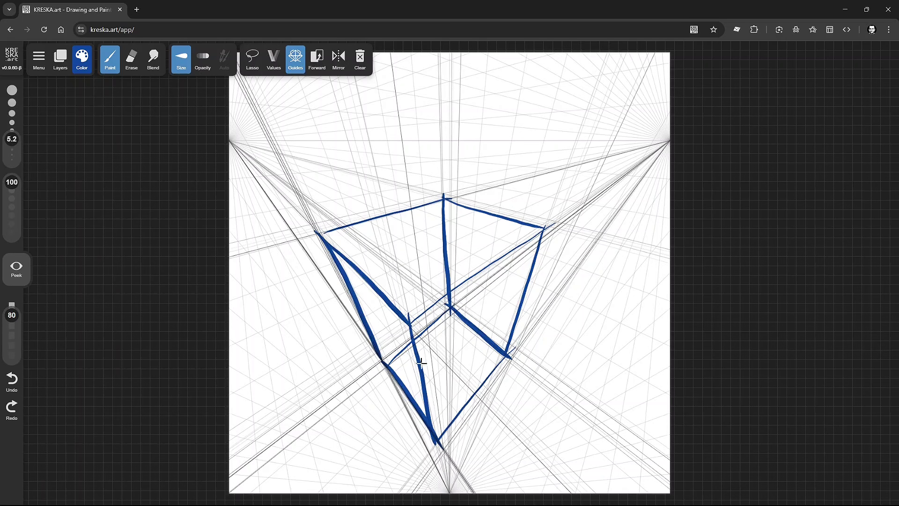
# Step: Clear the three-point box and switch the drawing guide to 2D Grid
pyautogui.click(292, 57)
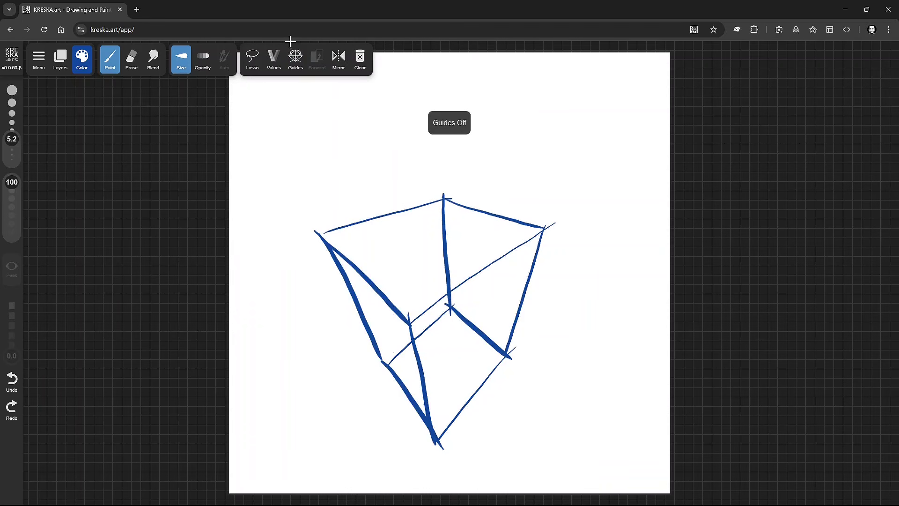
pyautogui.click(364, 57)
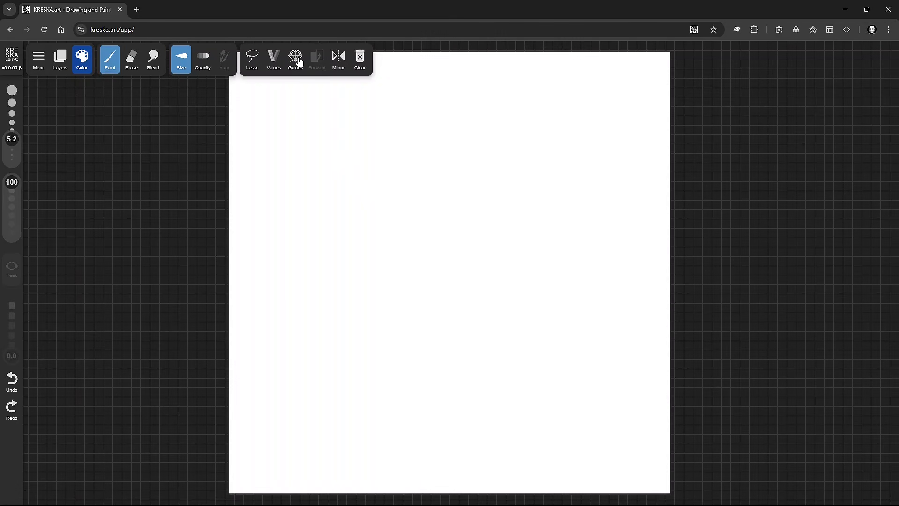
pyautogui.click(295, 58)
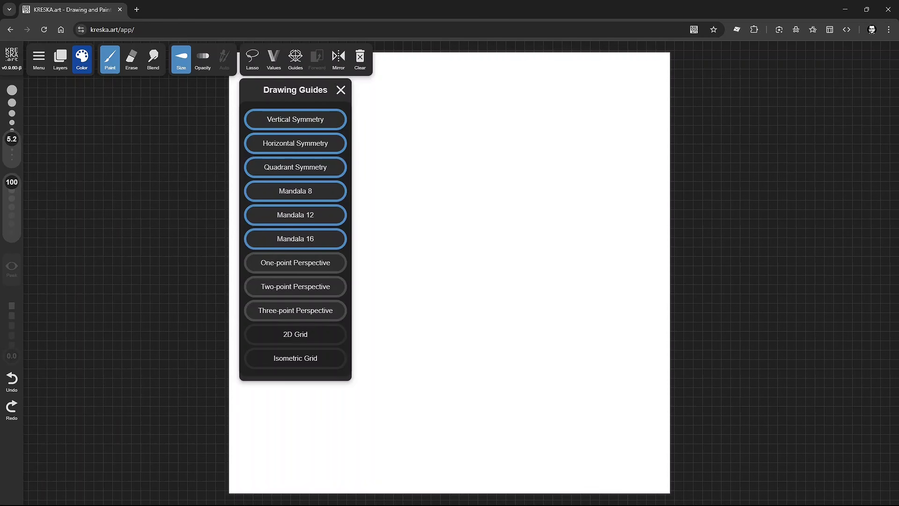
pyautogui.click(302, 334)
# Step: Paint a simple side-view car along the grid, with a boxy body, a raised cabin and two round wheels
pyautogui.moveTo(328, 275)
pyautogui.mouseDown()
pyautogui.moveTo(328, 322)
pyautogui.moveTo(538, 320)
pyautogui.mouseUp()
pyautogui.moveTo(536, 277); pyautogui.dragTo(539, 326)
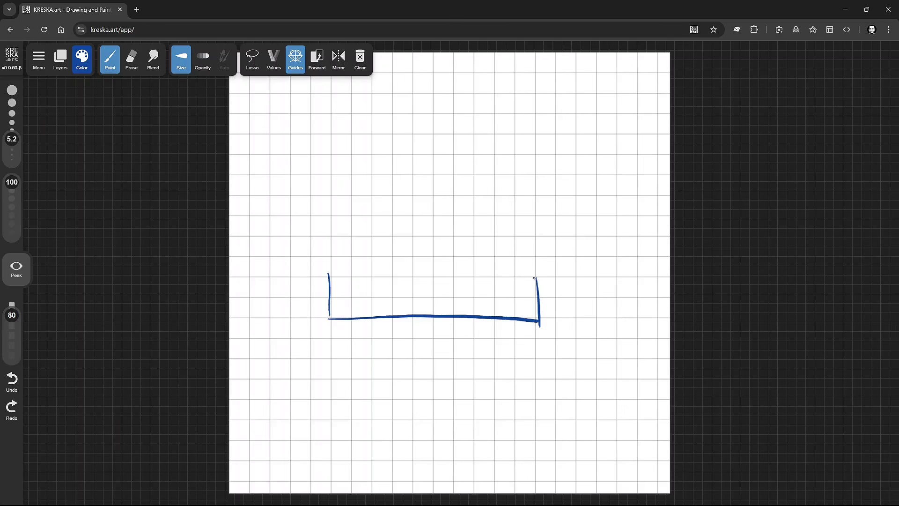
pyautogui.moveTo(534, 278)
pyautogui.mouseDown()
pyautogui.moveTo(495, 277)
pyautogui.moveTo(497, 236)
pyautogui.moveTo(471, 234)
pyautogui.moveTo(372, 234)
pyautogui.moveTo(374, 278)
pyautogui.moveTo(322, 276)
pyautogui.mouseUp()
pyautogui.moveTo(377, 301)
pyautogui.mouseDown()
pyautogui.moveTo(345, 315)
pyautogui.moveTo(386, 335)
pyautogui.moveTo(359, 305)
pyautogui.mouseUp()
pyautogui.moveTo(472, 313)
pyautogui.mouseDown()
pyautogui.moveTo(506, 299)
pyautogui.moveTo(462, 318)
pyautogui.mouseUp()
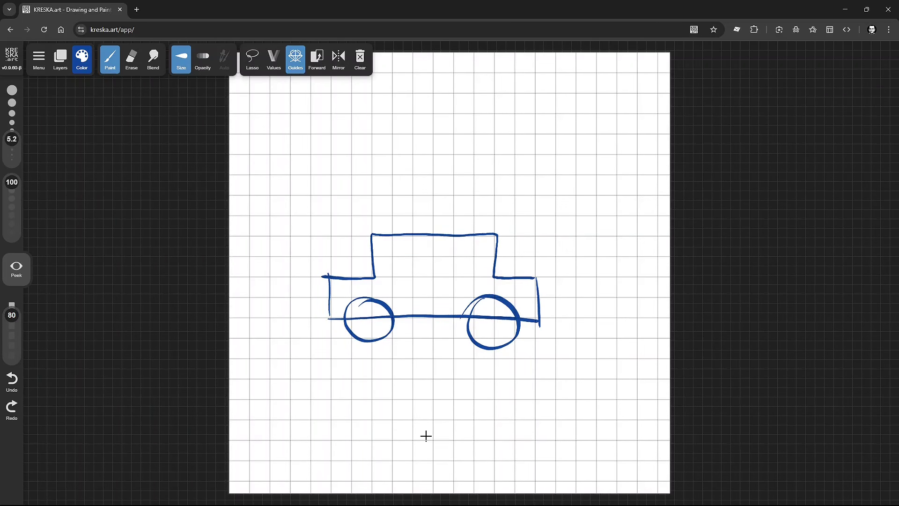
# Step: Clear the car drawing and switch the drawing guide to Isometric Grid
pyautogui.click(296, 58)
pyautogui.click(360, 58)
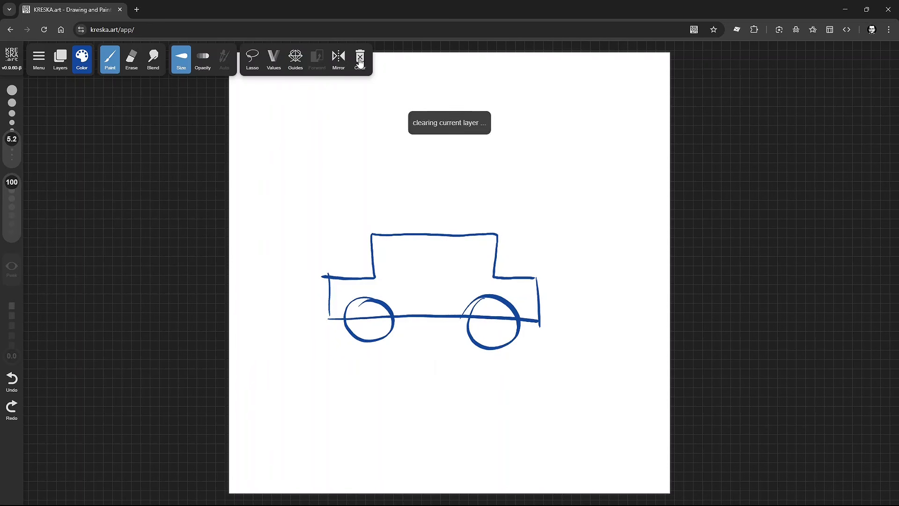
pyautogui.click(295, 59)
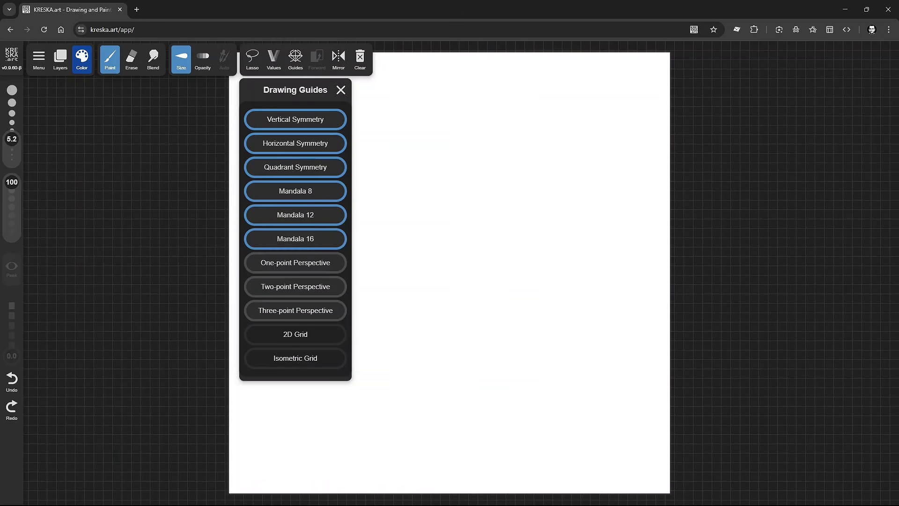
pyautogui.click(303, 365)
# Step: Paint an isometric cube two grid cells wide near the canvas centre, showing its top and two side faces
pyautogui.moveTo(414, 222)
pyautogui.mouseDown()
pyautogui.moveTo(368, 248)
pyautogui.moveTo(373, 290)
pyautogui.mouseUp()
pyautogui.moveTo(411, 224)
pyautogui.mouseDown()
pyautogui.moveTo(451, 245)
pyautogui.moveTo(420, 267)
pyautogui.mouseUp()
pyautogui.moveTo(371, 245)
pyautogui.mouseDown()
pyautogui.moveTo(410, 266)
pyautogui.moveTo(416, 311)
pyautogui.mouseUp()
pyautogui.moveTo(373, 290); pyautogui.dragTo(413, 315)
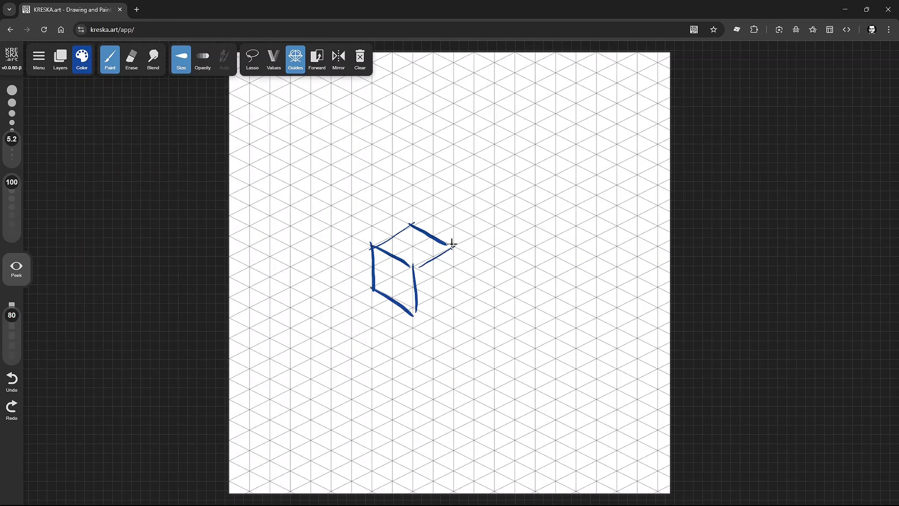
pyautogui.moveTo(456, 243); pyautogui.dragTo(456, 286)
pyautogui.moveTo(455, 287); pyautogui.dragTo(416, 311)
# Step: Paint a second isometric cube adjoining the first one's lower left edge
pyautogui.moveTo(373, 286); pyautogui.dragTo(328, 309)
pyautogui.moveTo(328, 310); pyautogui.dragTo(366, 333)
pyautogui.moveTo(367, 334)
pyautogui.mouseDown()
pyautogui.moveTo(402, 312)
pyautogui.moveTo(372, 373)
pyautogui.mouseUp()
pyautogui.moveTo(414, 307)
pyautogui.mouseDown()
pyautogui.moveTo(413, 348)
pyautogui.moveTo(373, 372)
pyautogui.mouseUp()
pyautogui.moveTo(328, 307)
pyautogui.mouseDown()
pyautogui.moveTo(328, 350)
pyautogui.moveTo(368, 372)
pyautogui.mouseUp()
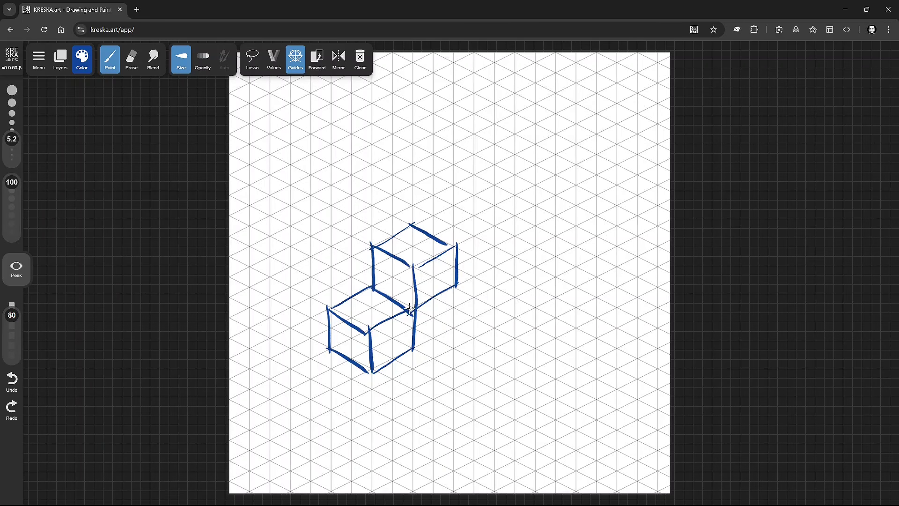
# Step: Paint a third isometric cube below the first one's lower right edge to complete the pyramid stack
pyautogui.moveTo(453, 287)
pyautogui.mouseDown()
pyautogui.moveTo(490, 307)
pyautogui.moveTo(452, 330)
pyautogui.mouseUp()
pyautogui.moveTo(452, 325); pyautogui.dragTo(453, 373)
pyautogui.moveTo(410, 347); pyautogui.dragTo(449, 374)
pyautogui.moveTo(490, 306)
pyautogui.mouseDown()
pyautogui.moveTo(495, 353)
pyautogui.moveTo(448, 374)
pyautogui.mouseUp()
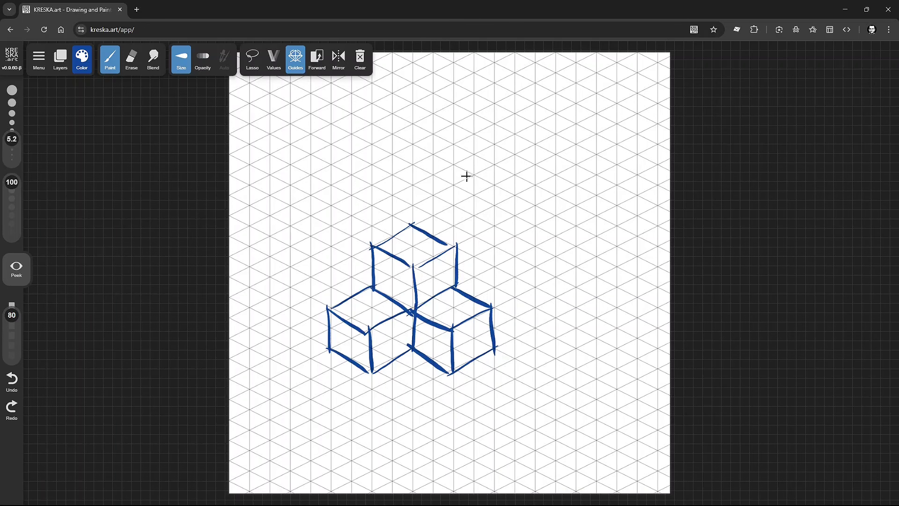
# Step: Turn off the isometric guide and clear the stacked cubes from the canvas
pyautogui.click(295, 57)
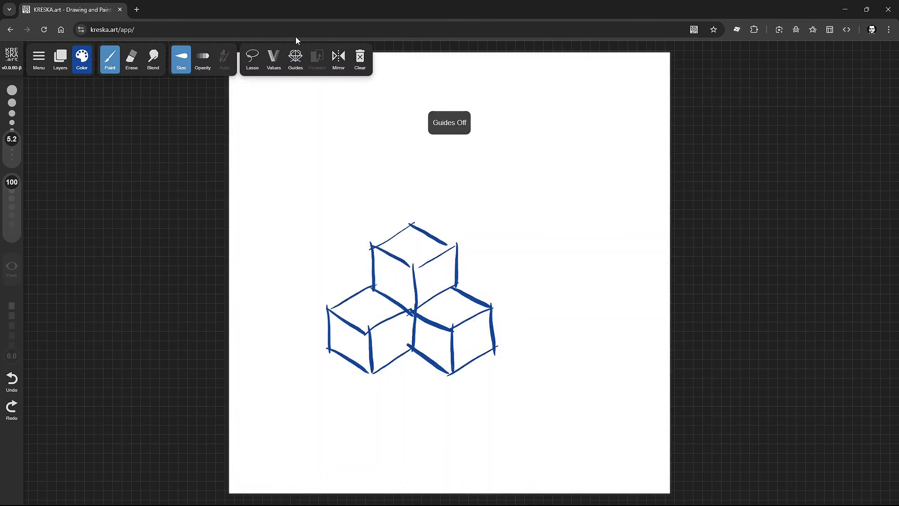
pyautogui.click(360, 58)
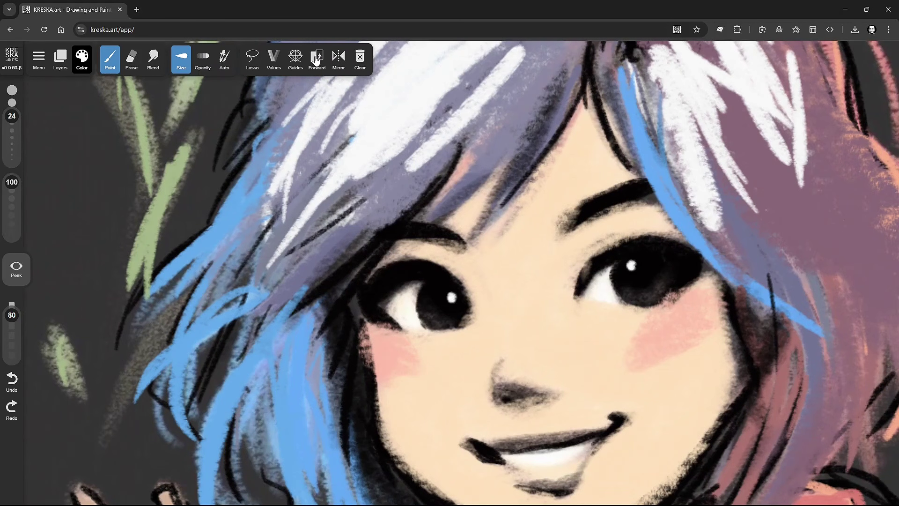
# Step: Alternate the reference image between in front of and behind the portrait drawing, ending with it in front
pyautogui.click(317, 58)
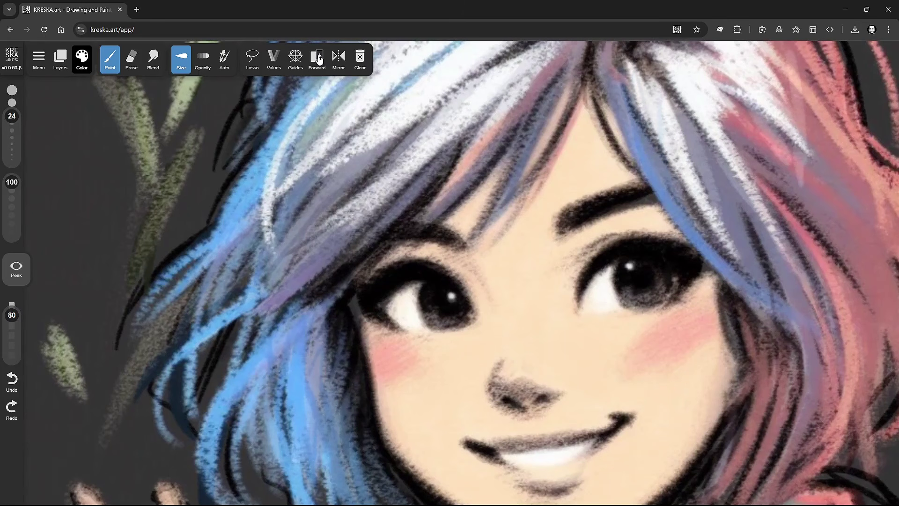
pyautogui.click(317, 58)
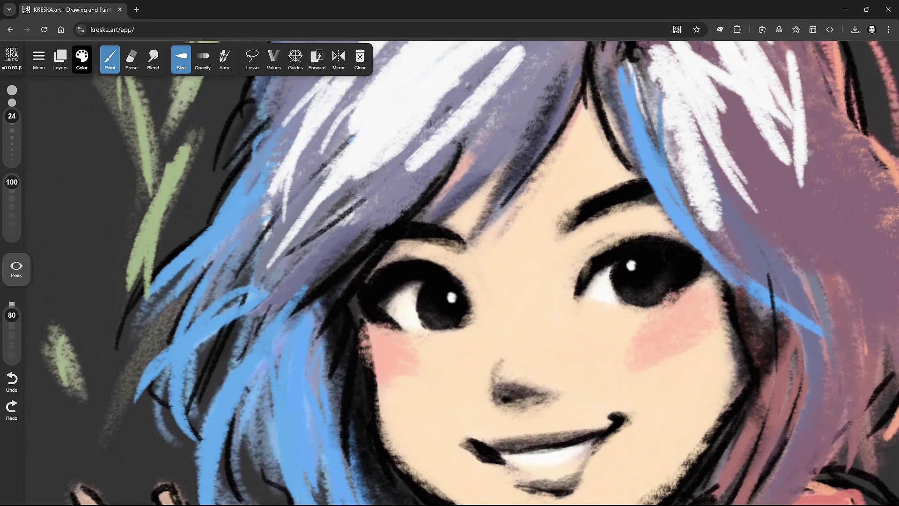
pyautogui.click(317, 57)
# Step: Switch the portrait's drawing guide to 2D Grid
pyautogui.click(295, 59)
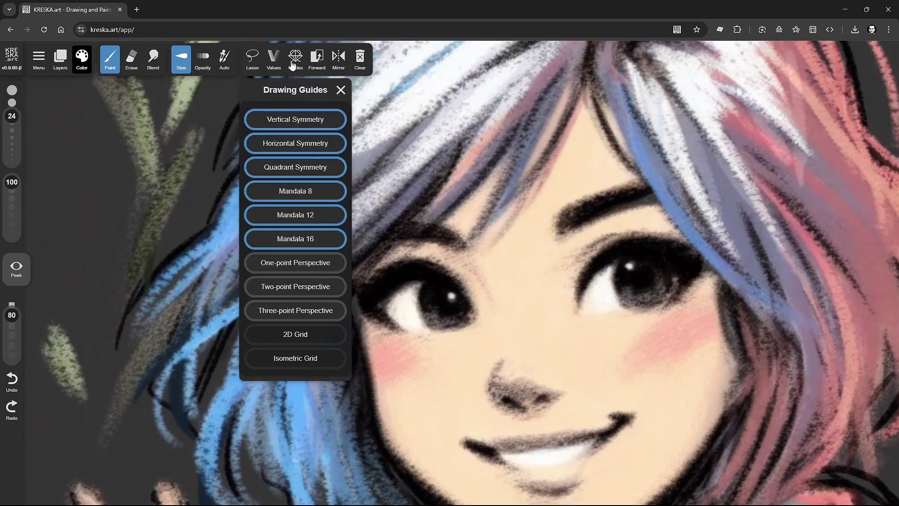
pyautogui.click(315, 342)
pyautogui.click(487, 88)
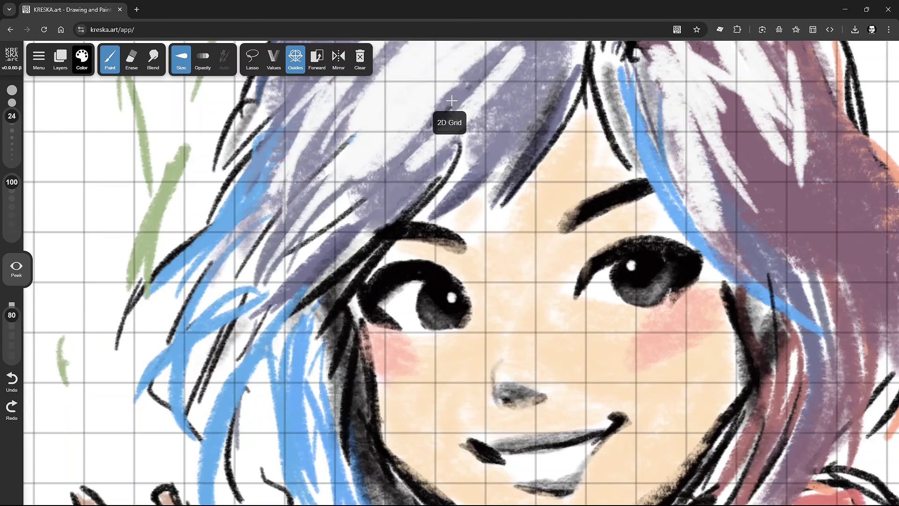
# Step: Set the 2D grid's opacity to 100 and alternate the grid between behind and in front of the portrait
pyautogui.click(320, 56)
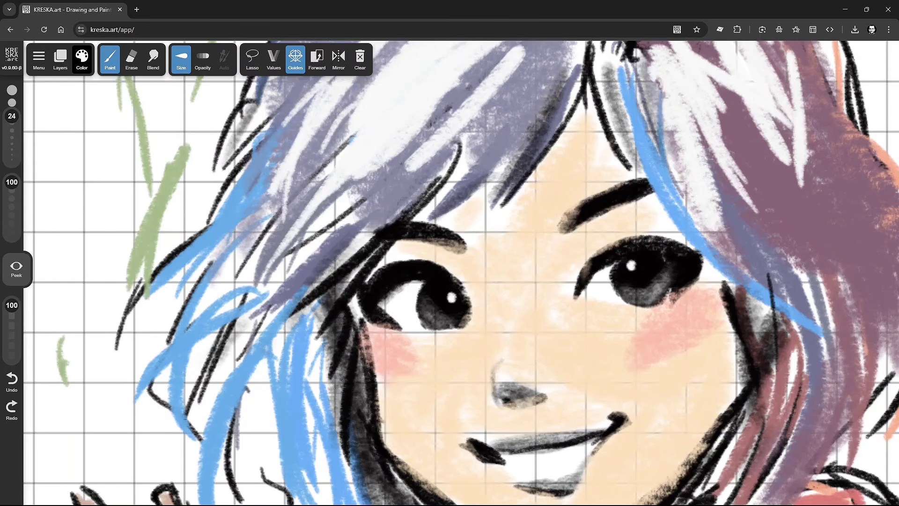
pyautogui.click(317, 57)
pyautogui.click(317, 56)
pyautogui.click(315, 57)
pyautogui.click(316, 57)
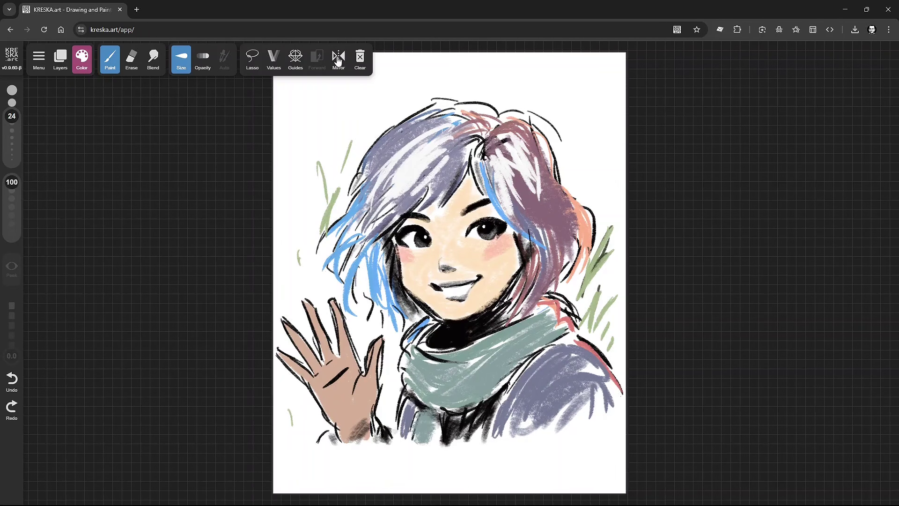
# Step: Mirror the portrait canvas horizontally back and forth, leaving it flipped with the waving hand on the right
pyautogui.click(333, 55)
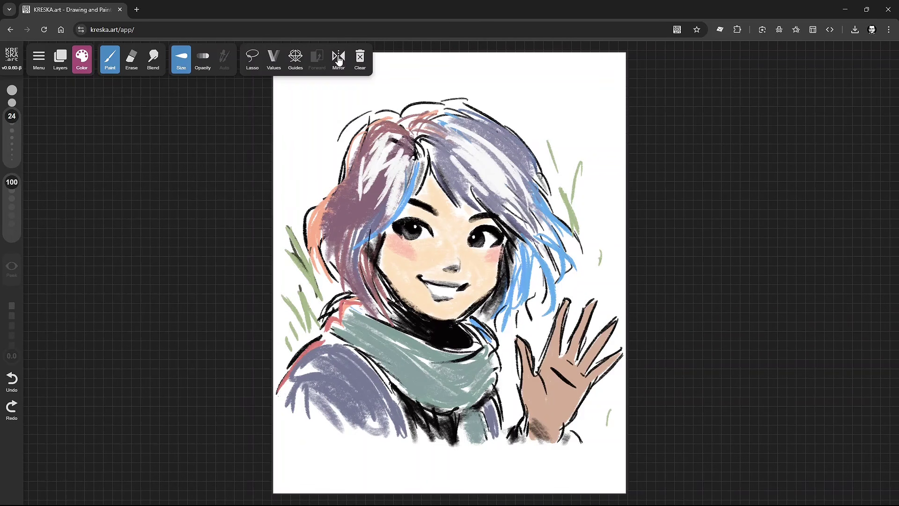
pyautogui.click(338, 58)
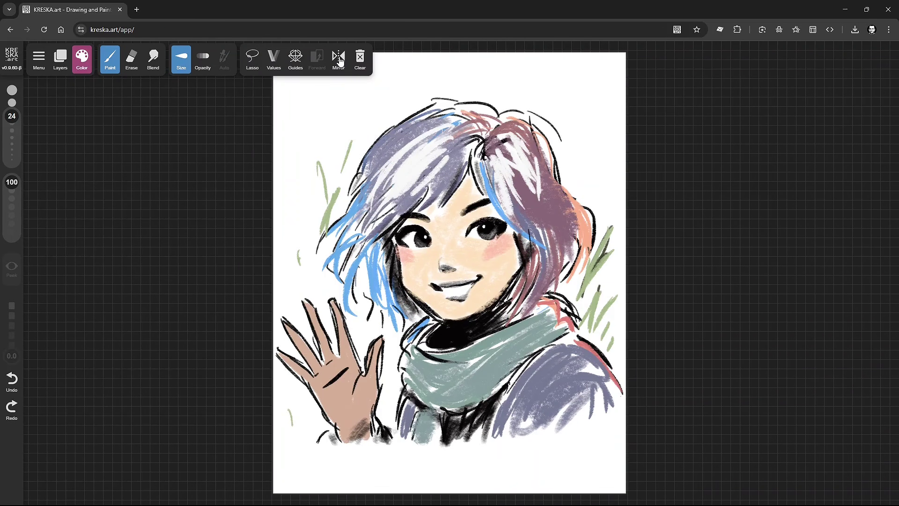
pyautogui.click(342, 60)
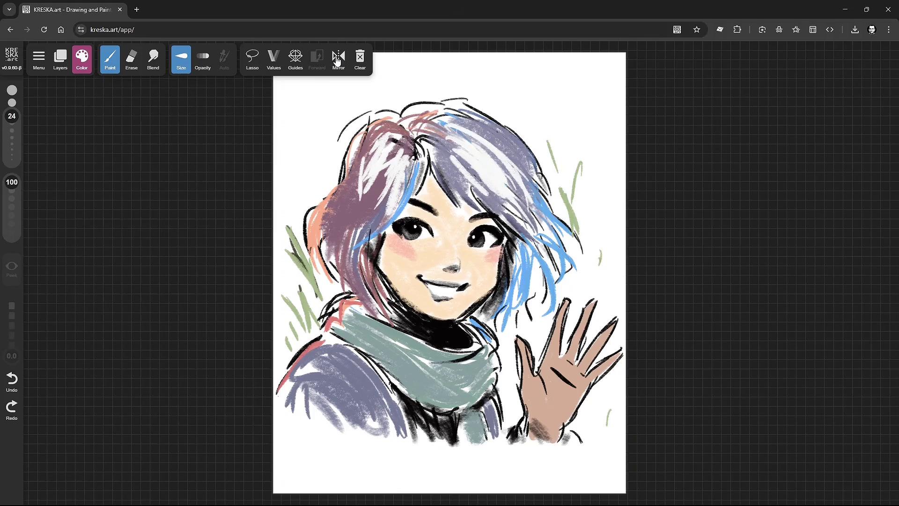
pyautogui.scroll(5, 502, 289)
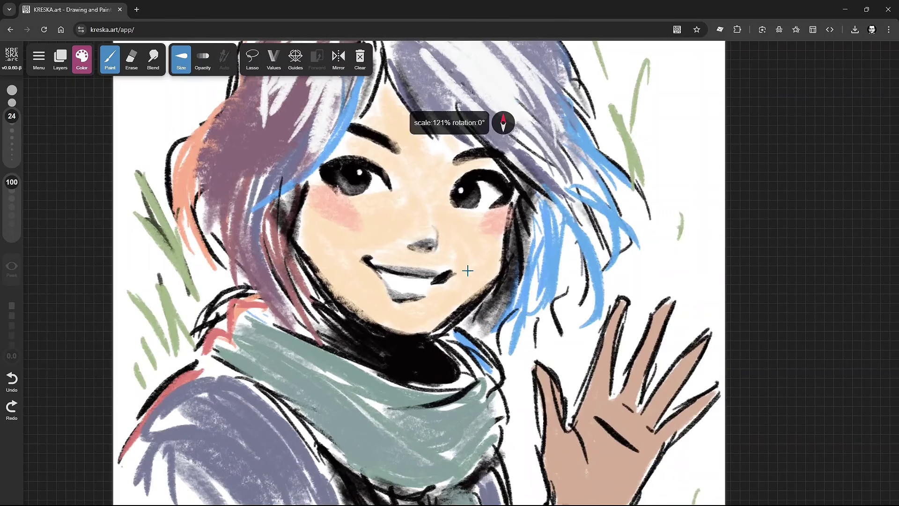
pyautogui.scroll(1, 384, 184)
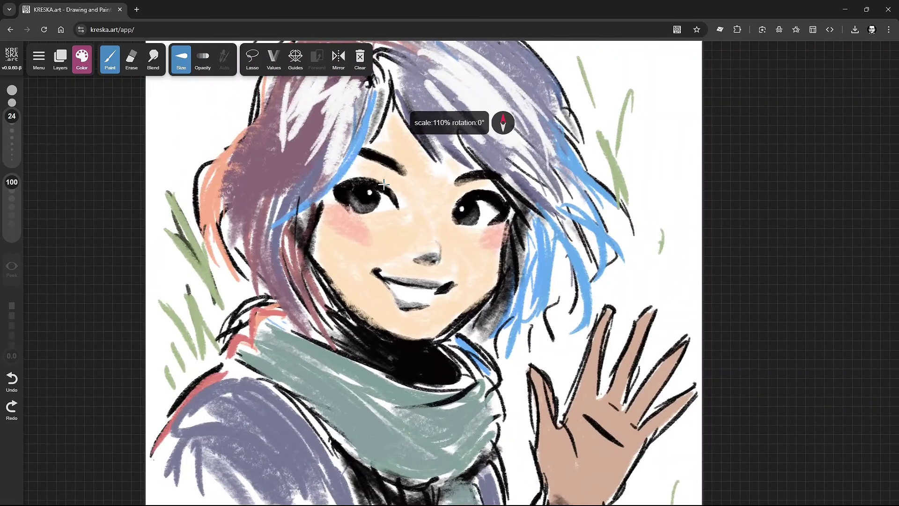
pyautogui.click(12, 379)
pyautogui.click(12, 383)
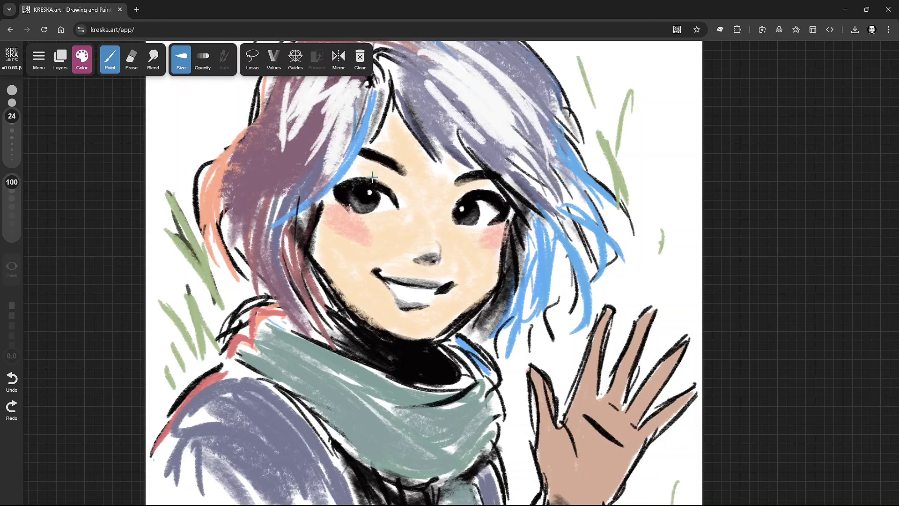
# Step: Clear the portrait's current layer and undo the clearing
pyautogui.click(360, 61)
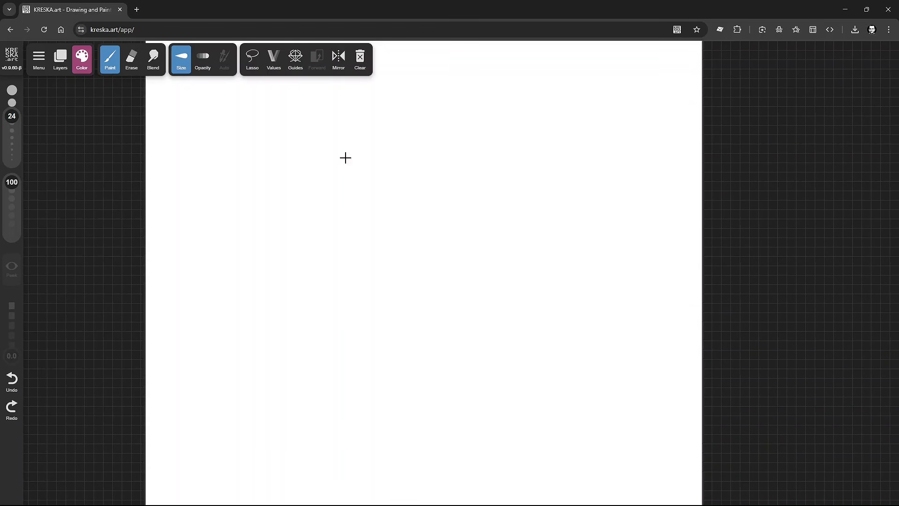
pyautogui.click(13, 382)
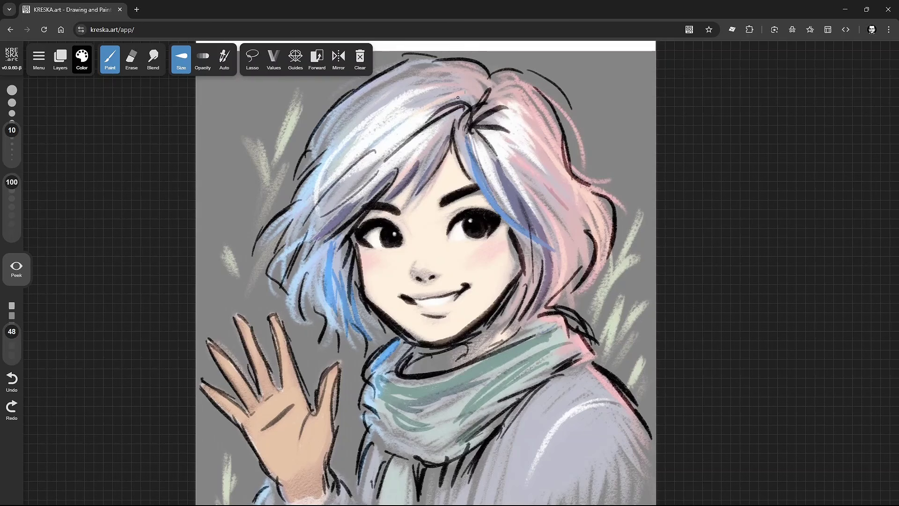
# Step: Paint a black outline stroke on the hair's right side, then add slate-purple strands with a color sampled from the reference
pyautogui.moveTo(530, 78); pyautogui.dragTo(569, 170)
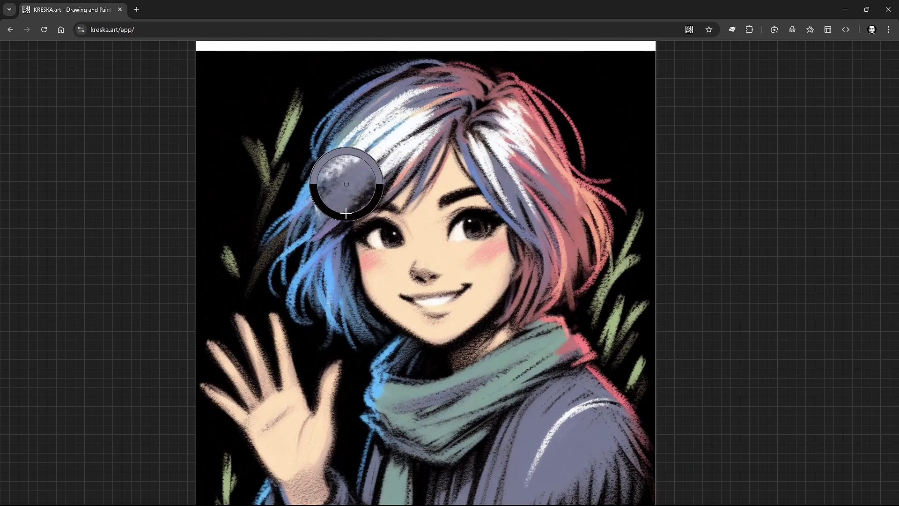
pyautogui.keyDown('alt'); pyautogui.click(342, 184); pyautogui.keyUp('alt')
pyautogui.moveTo(368, 173)
pyautogui.mouseDown()
pyautogui.moveTo(313, 224)
pyautogui.moveTo(326, 225)
pyautogui.mouseUp()
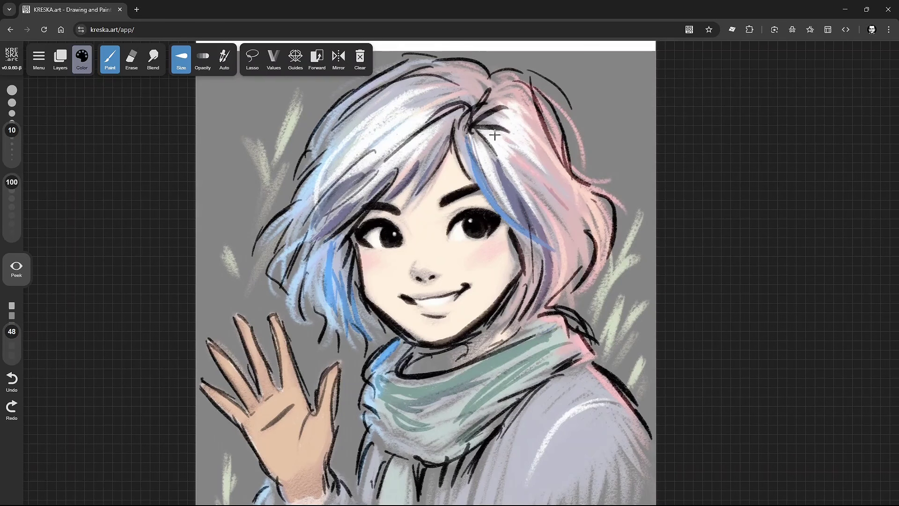
pyautogui.moveTo(557, 175); pyautogui.dragTo(514, 264)
pyautogui.moveTo(573, 225); pyautogui.dragTo(514, 159)
pyautogui.moveTo(524, 149); pyautogui.dragTo(550, 181)
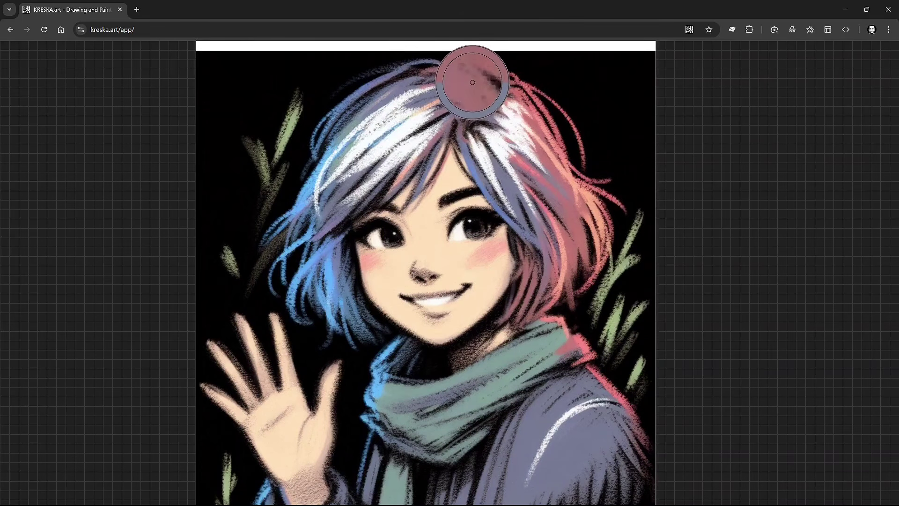
# Step: Sample dusty red and orange from the reference image and paint strands over the hair's crown and right side
pyautogui.keyDown('alt'); pyautogui.click(475, 92); pyautogui.keyUp('alt')
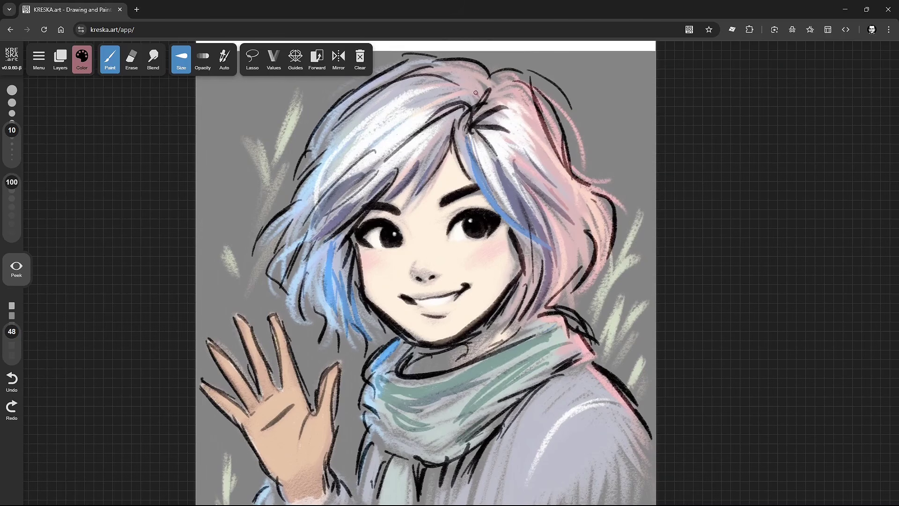
pyautogui.moveTo(476, 92); pyautogui.dragTo(440, 85)
pyautogui.moveTo(478, 82)
pyautogui.mouseDown()
pyautogui.moveTo(472, 100)
pyautogui.moveTo(475, 93)
pyautogui.moveTo(465, 94)
pyautogui.moveTo(506, 96)
pyautogui.mouseUp()
pyautogui.moveTo(476, 108); pyautogui.dragTo(531, 94)
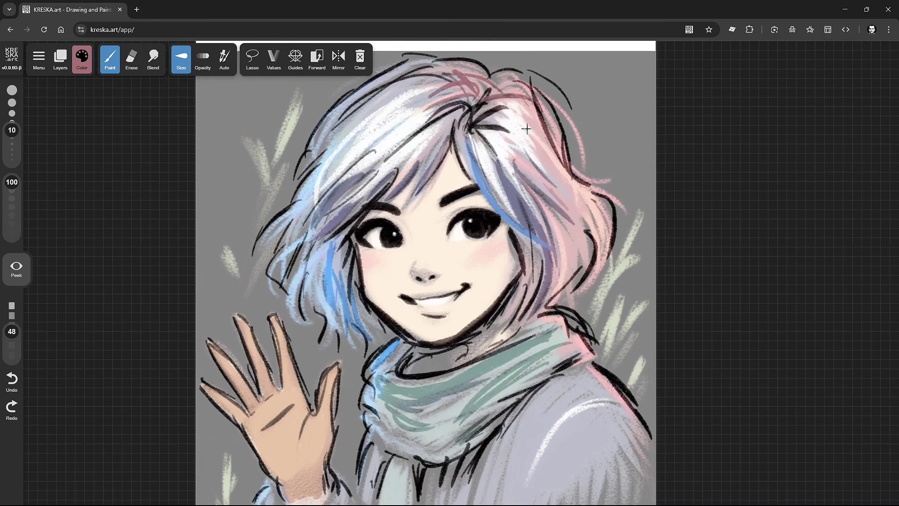
pyautogui.moveTo(534, 138)
pyautogui.mouseDown()
pyautogui.moveTo(508, 99)
pyautogui.moveTo(531, 117)
pyautogui.mouseUp()
pyautogui.moveTo(480, 89); pyautogui.dragTo(515, 96)
pyautogui.moveTo(541, 126)
pyautogui.mouseDown()
pyautogui.moveTo(517, 101)
pyautogui.moveTo(538, 117)
pyautogui.mouseUp()
pyautogui.moveTo(513, 112)
pyautogui.mouseDown()
pyautogui.moveTo(550, 199)
pyautogui.moveTo(567, 304)
pyautogui.mouseUp()
pyautogui.moveTo(574, 208); pyautogui.dragTo(554, 307)
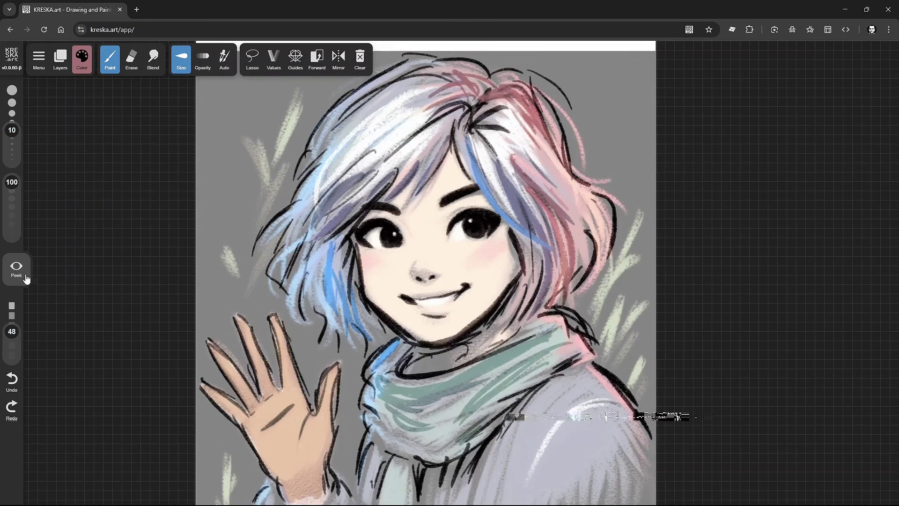
pyautogui.moveTo(26, 279)
pyautogui.mouseDown()
pyautogui.moveTo(91, 249)
pyautogui.moveTo(554, 229)
pyautogui.moveTo(585, 193)
pyautogui.mouseUp()
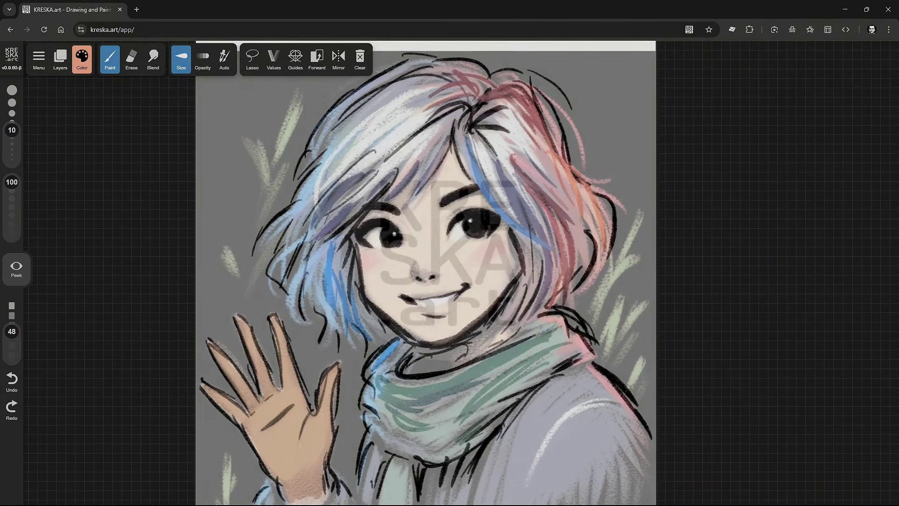